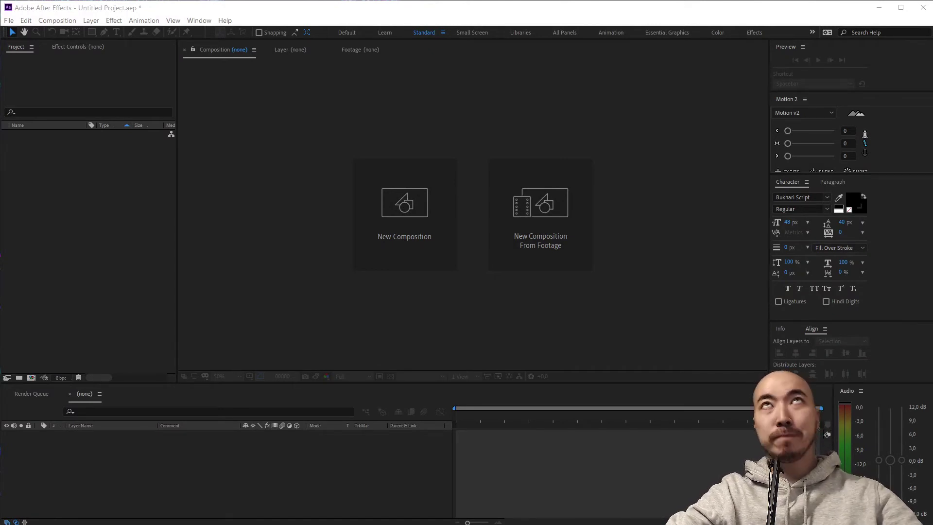
Browse the lettering designer's Behance gallery of script lettering projects, ending back at the top.
key("alt+Tab")
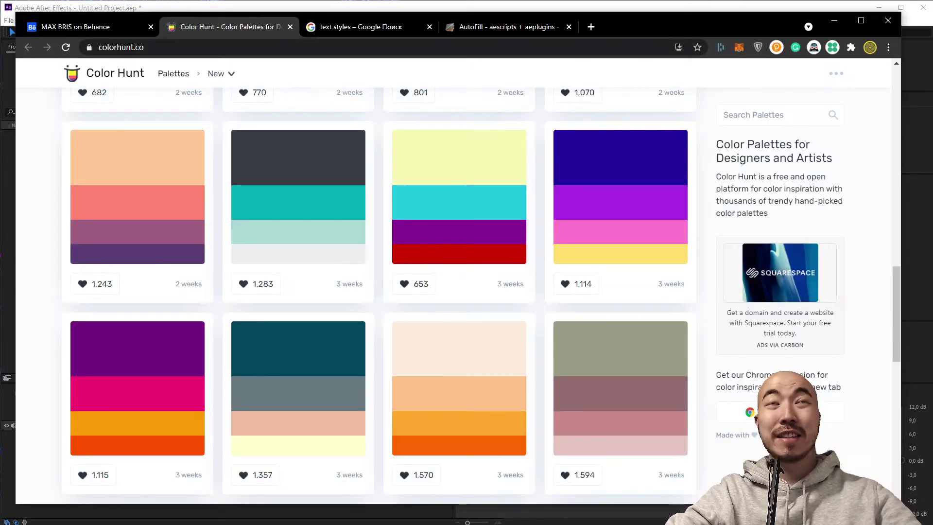
left_click(88, 27)
scroll(238, 272, "up", 10)
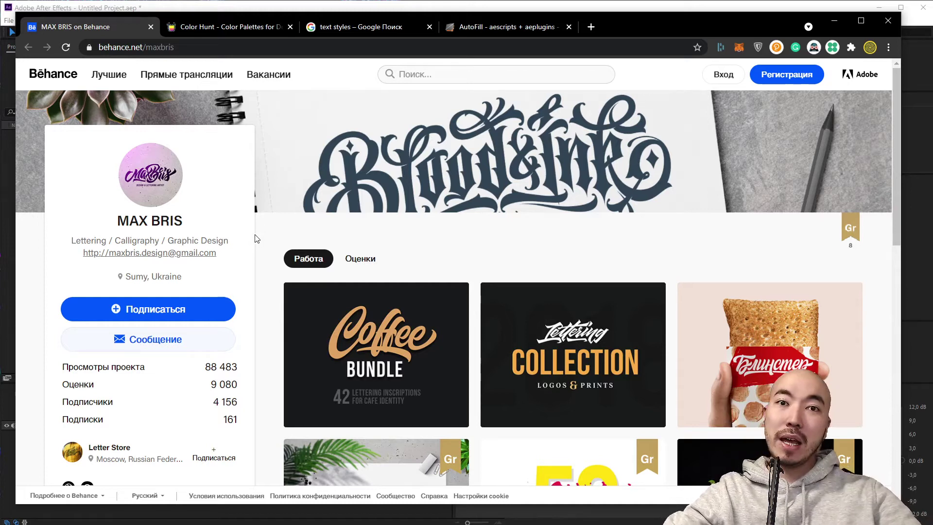
scroll(284, 239, "down", 2)
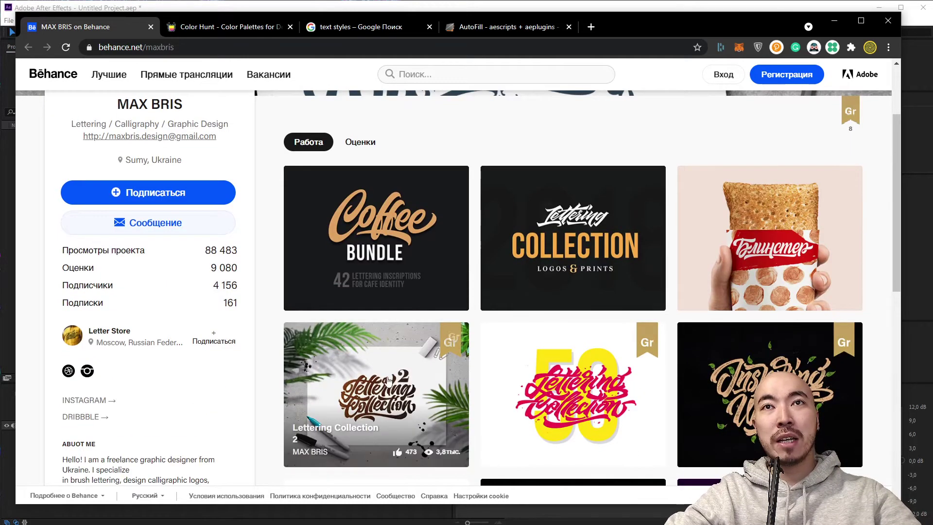
scroll(692, 402, "down", 4)
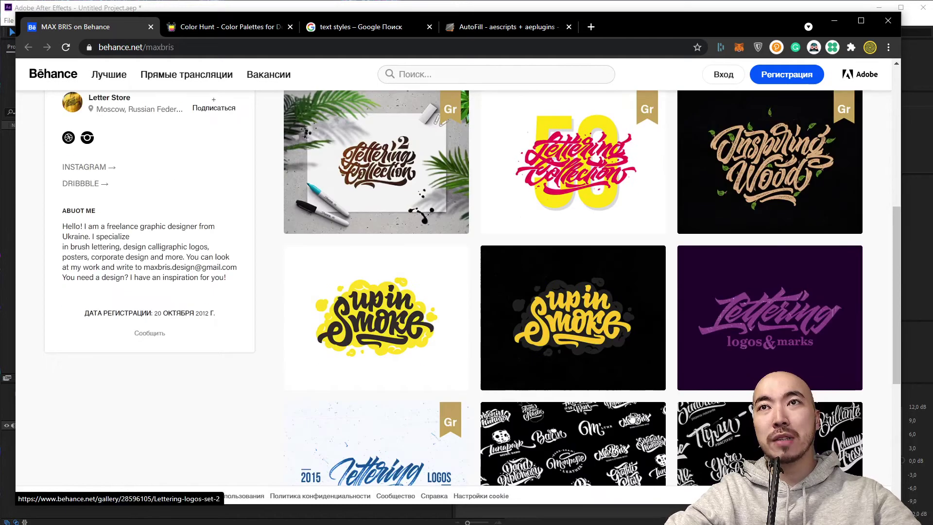
scroll(217, 418, "down", 2)
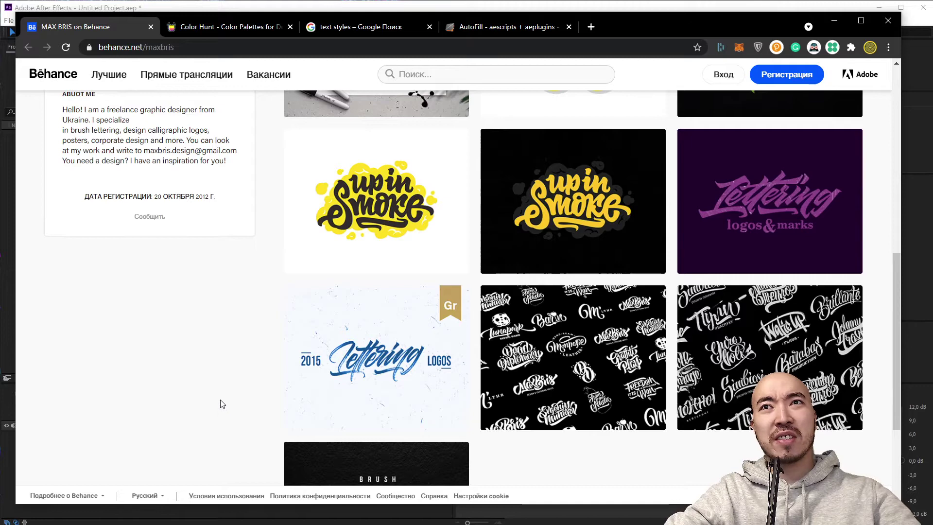
scroll(222, 403, "up", 8)
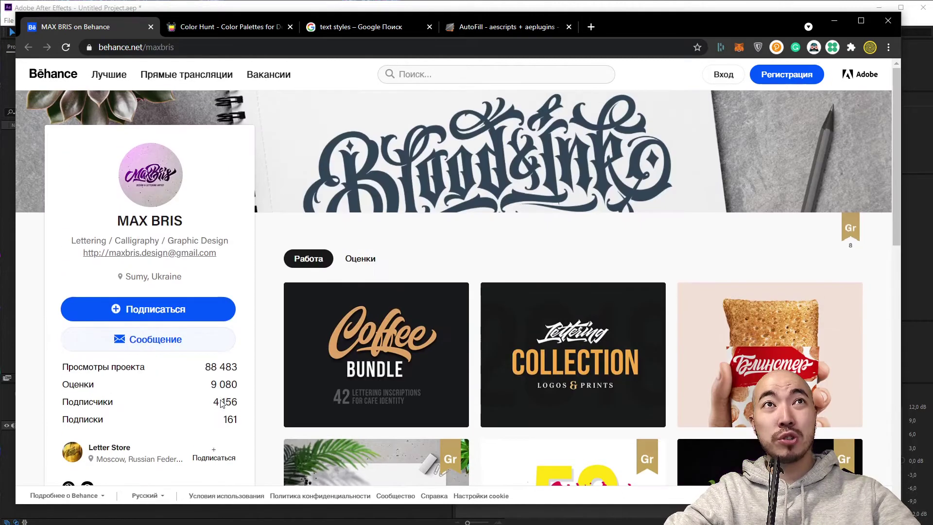
scroll(256, 367, "down", 6)
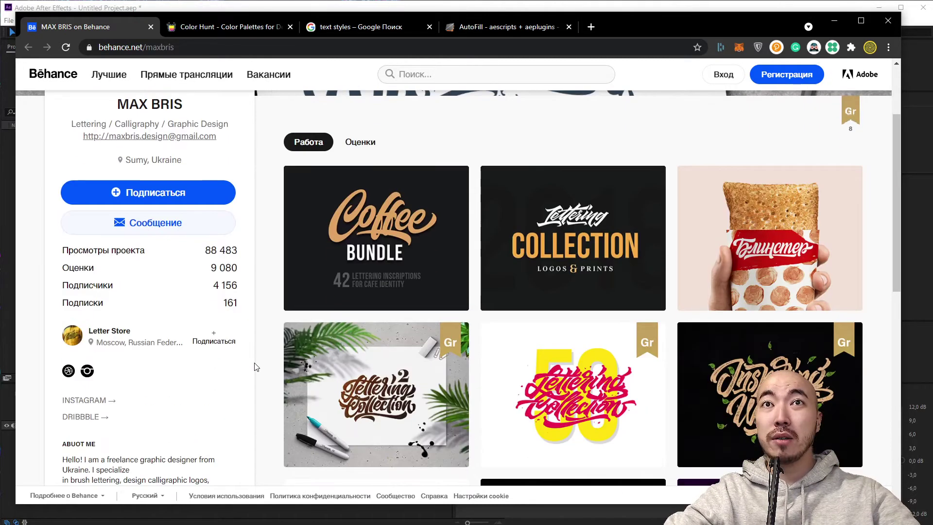
scroll(256, 367, "up", 2)
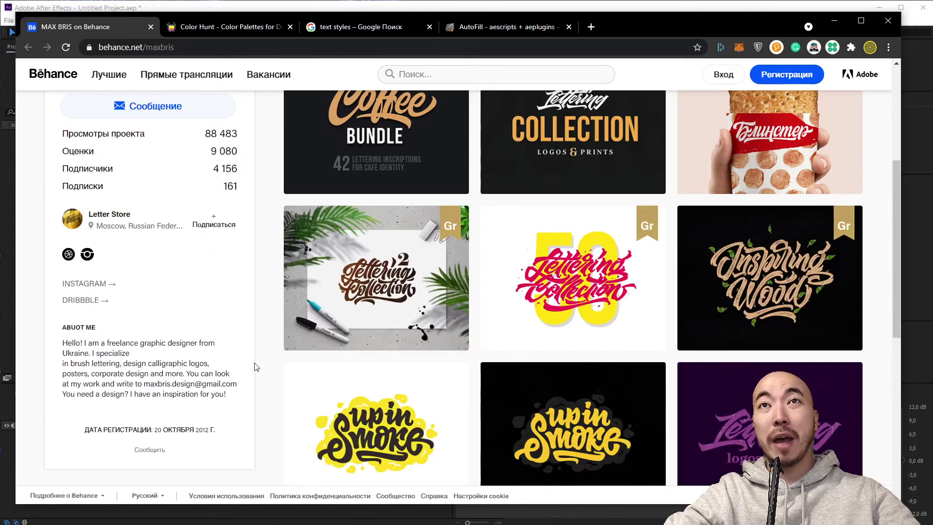
scroll(256, 367, "up", 2)
scroll(253, 368, "up", 2)
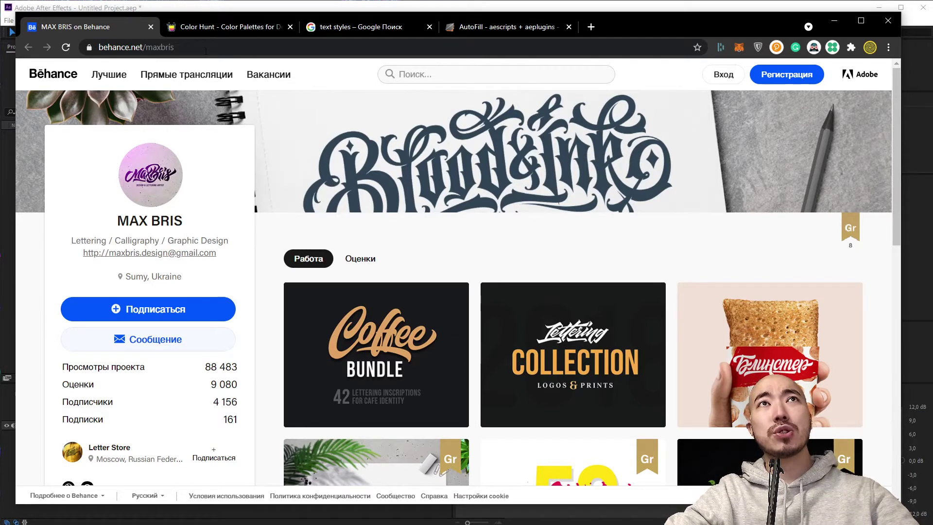
Show the newest Color Hunt palettes at the top of the palette list.
left_click(221, 28)
scroll(243, 152, "up", 15)
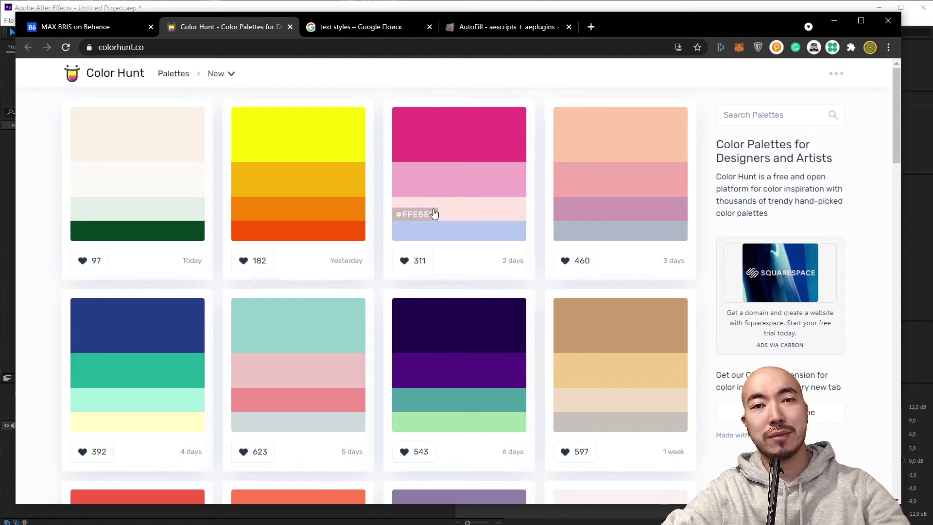
Scroll through the Google Images 'text styles' results for 3D lettering examples.
left_click(356, 30)
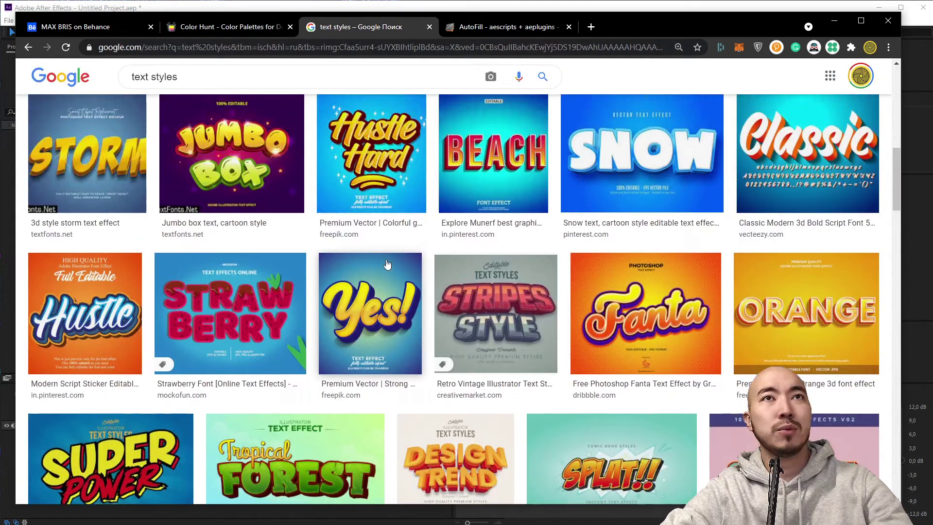
scroll(387, 264, "up", 10)
scroll(277, 270, "down", 5)
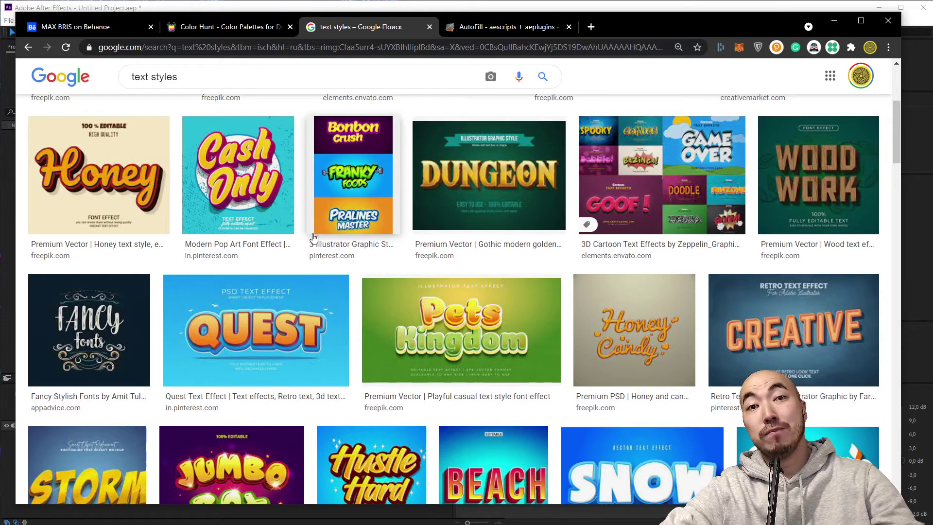
scroll(315, 235, "down", 2)
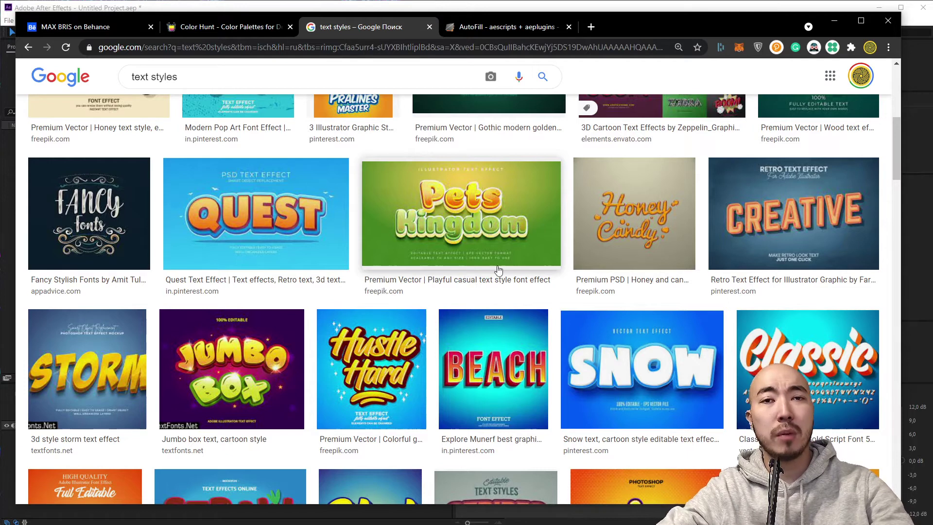
scroll(513, 206, "down", 2)
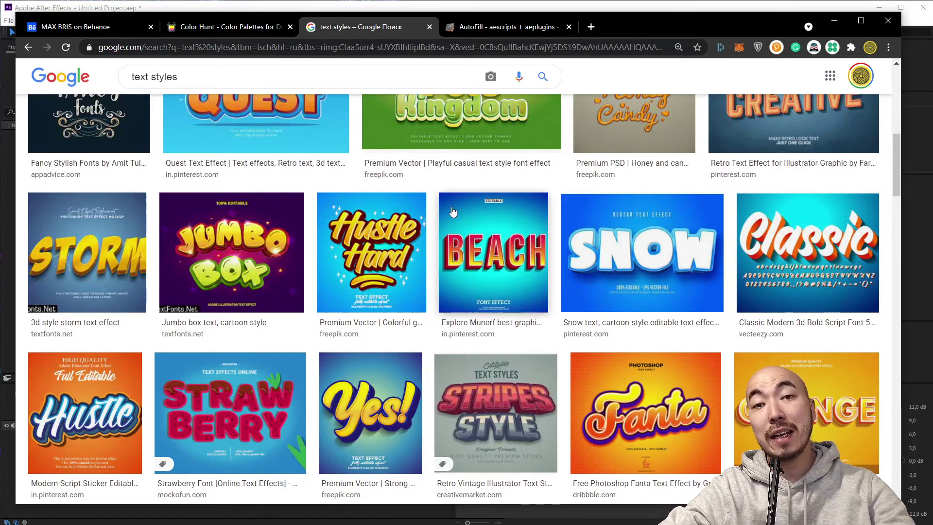
Review the aescripts AutoFill page and highlight its Animated Handwriting heading.
left_click(508, 27)
scroll(520, 238, "down", 2)
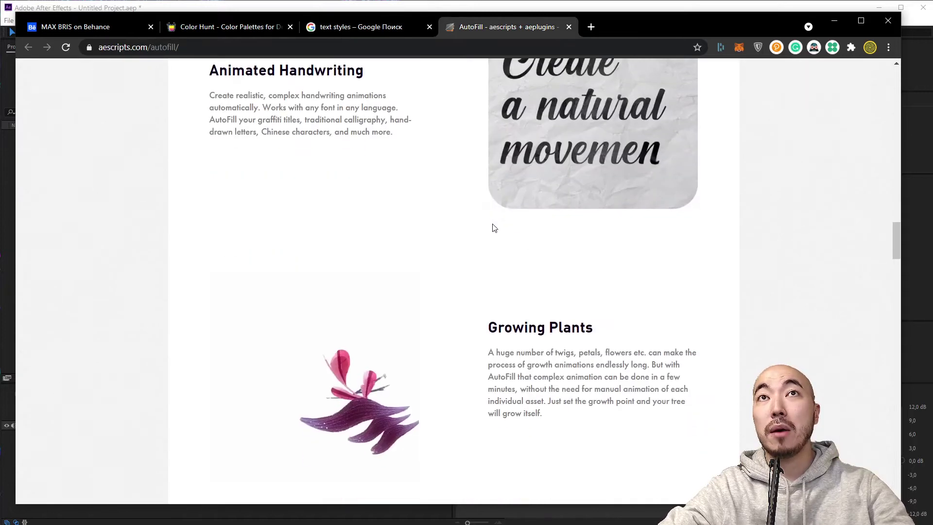
scroll(506, 246, "up", 4)
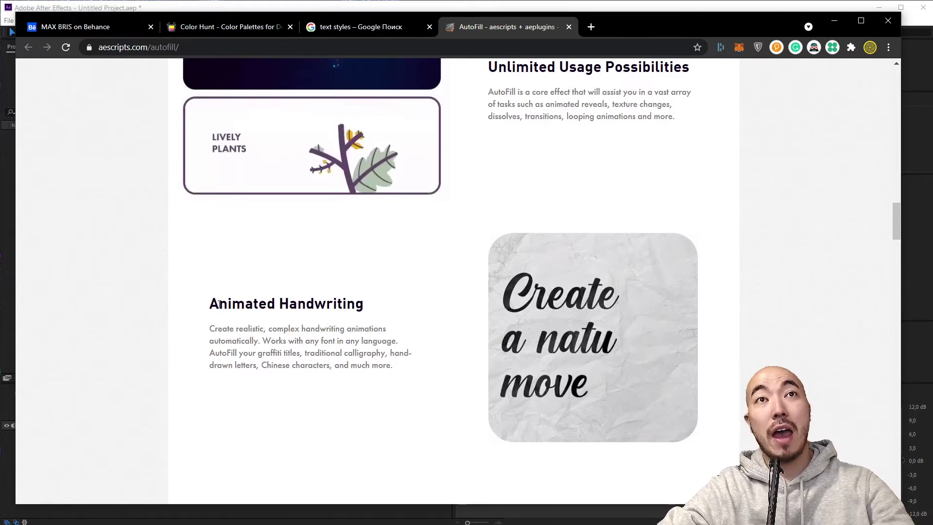
left_click_drag(208, 303, 375, 309)
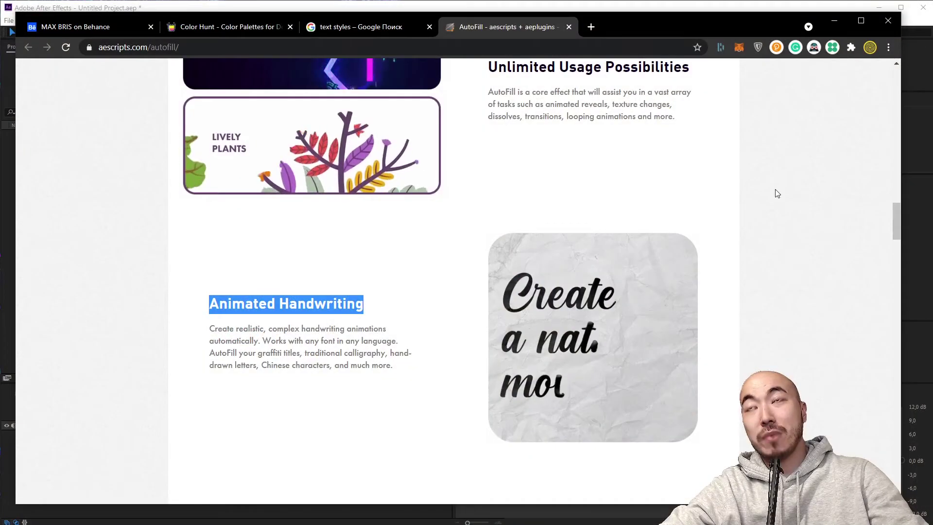
Hide Chrome to return to the empty After Effects project.
left_click(774, 191)
left_click(832, 23)
left_click(73, 316)
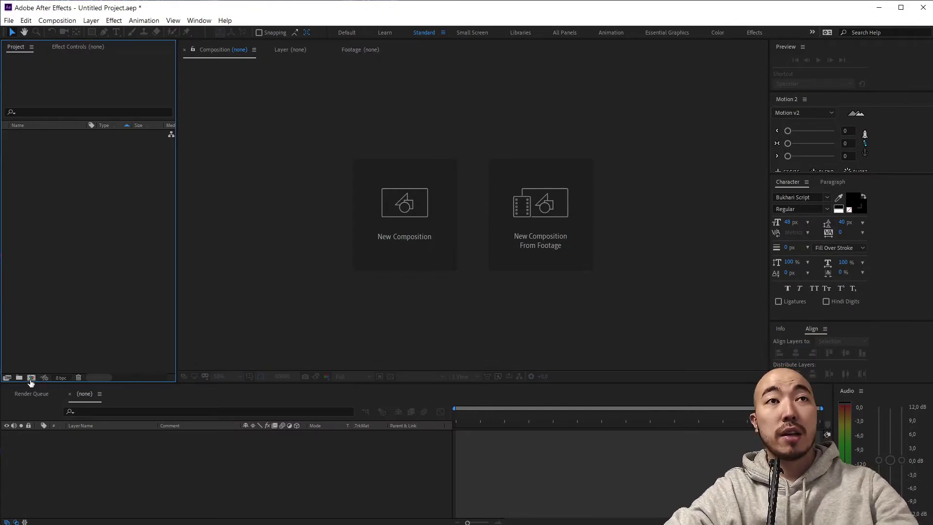
Create Comp 1 and add a white solid background.
left_click(31, 378)
left_click(275, 416)
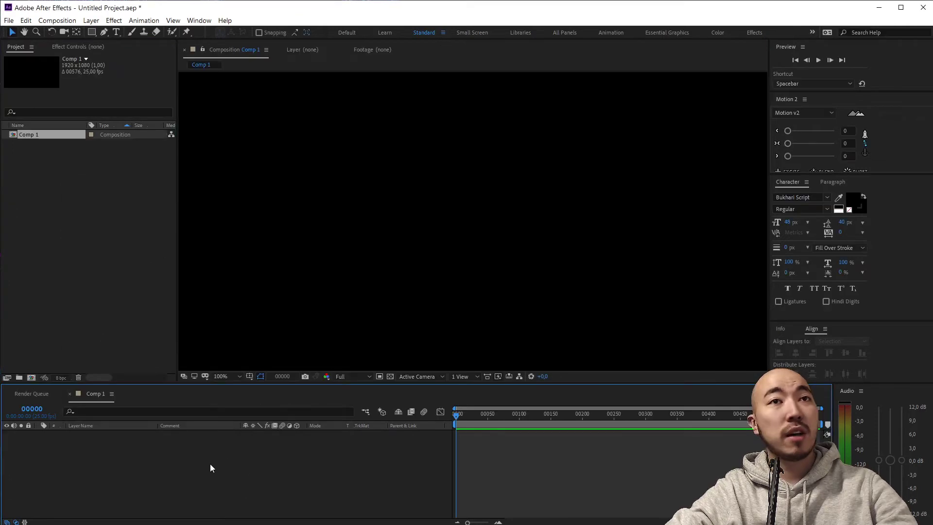
right_click(210, 463)
mouse_move(243, 468)
left_click(375, 494)
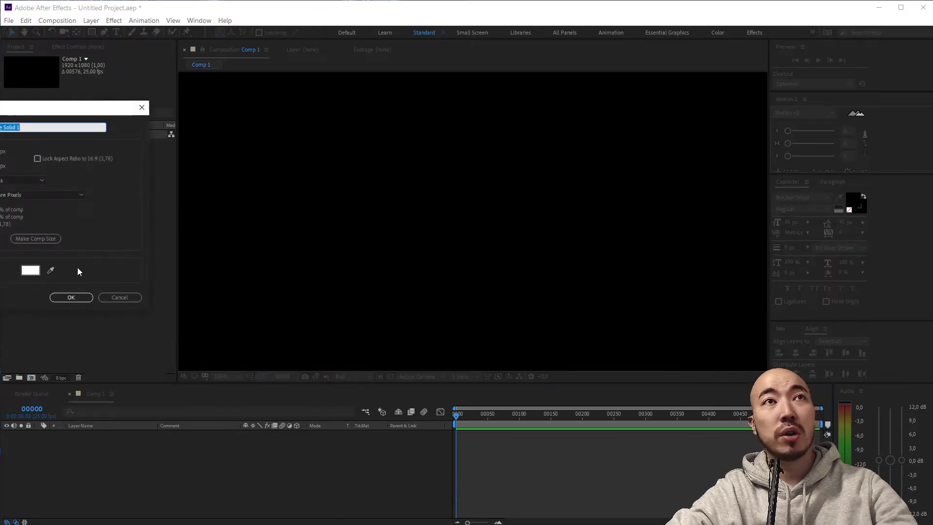
left_click(70, 297)
Add a text layer reading 'Moves'.
right_click(154, 476)
mouse_move(224, 483)
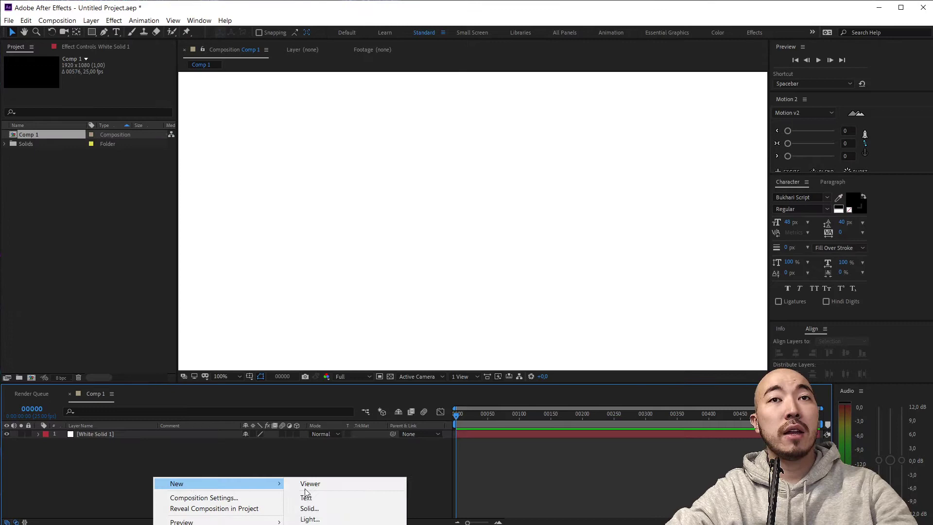
left_click(352, 495)
type("dgsd")
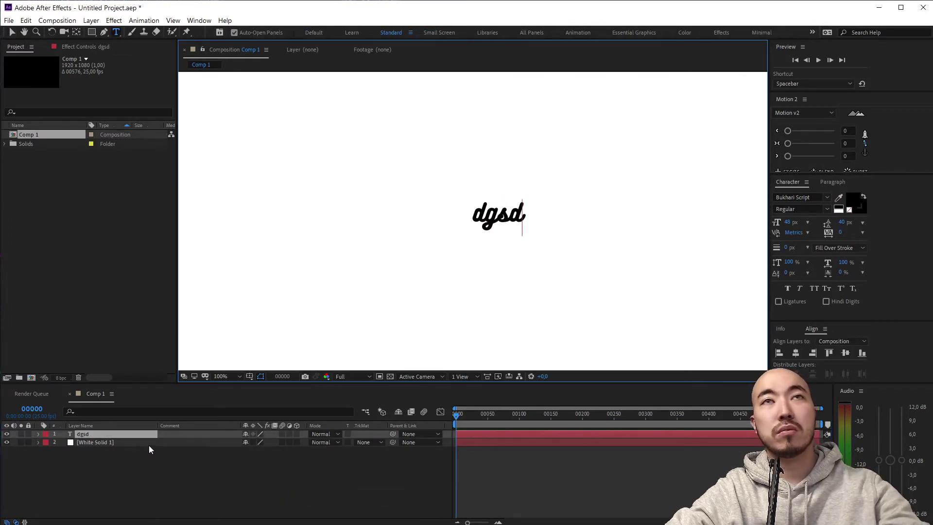
double_click(103, 436)
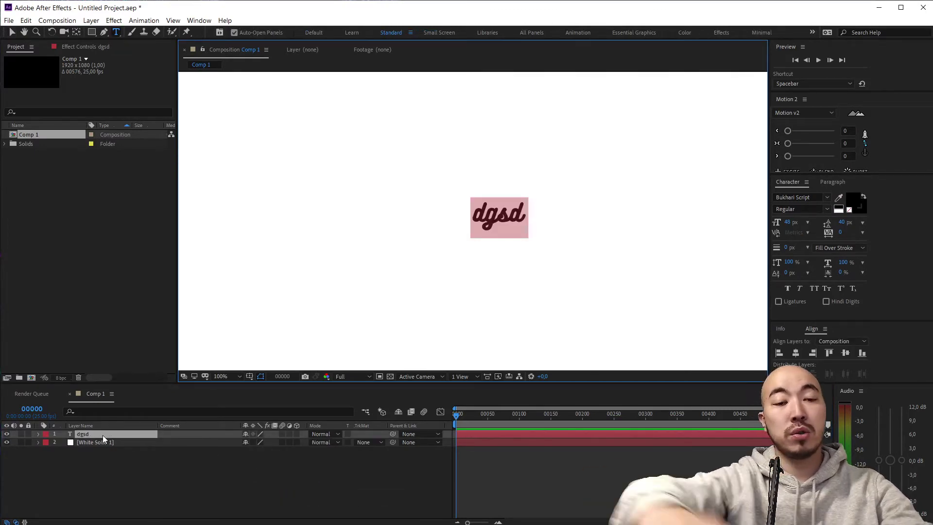
type("Moves")
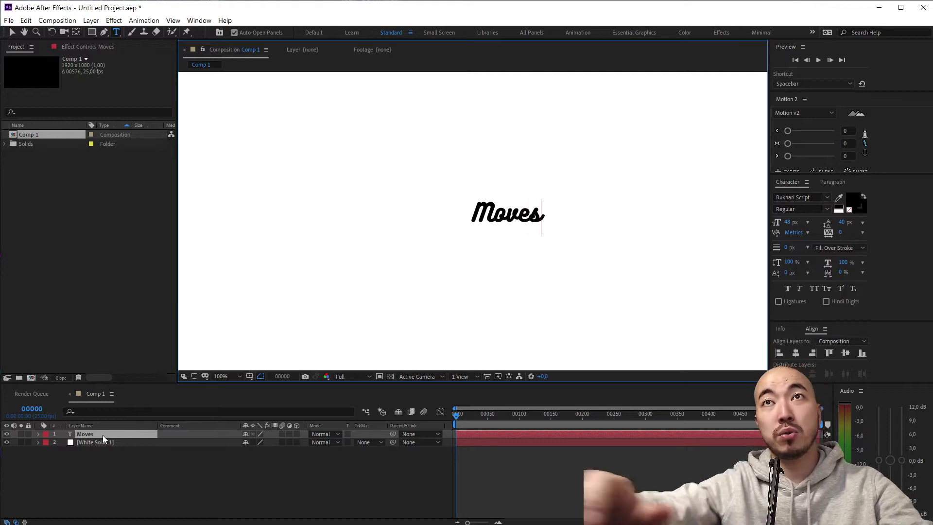
left_click(193, 479)
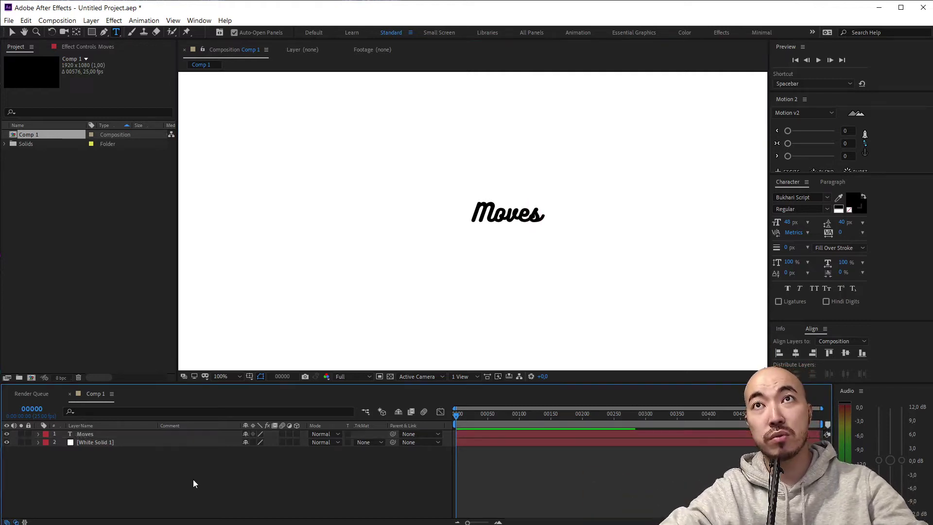
Scale the Moves text to 504%, fit the comp in view, and nudge the text left.
left_click(85, 434)
key("s")
left_click_drag(267, 442, 432, 443)
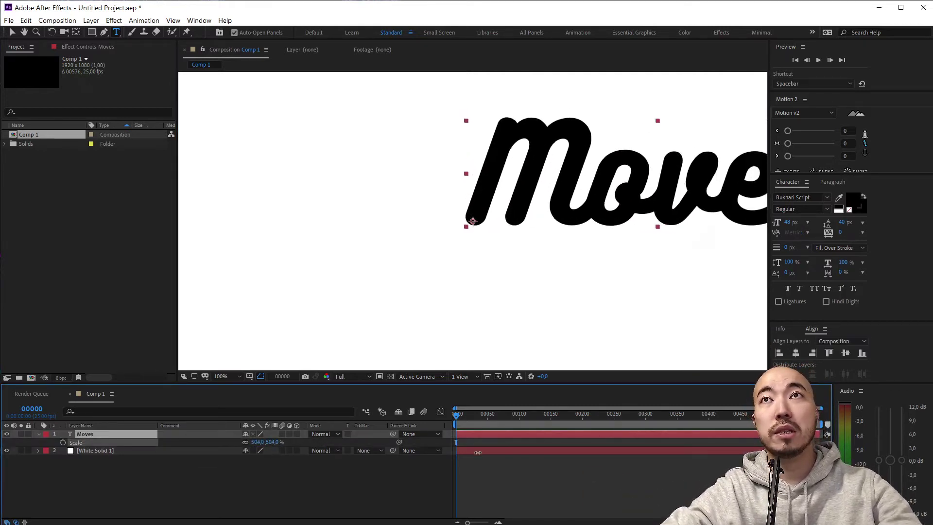
key("v")
left_click(301, 504)
left_click(568, 157)
key("shift+slash")
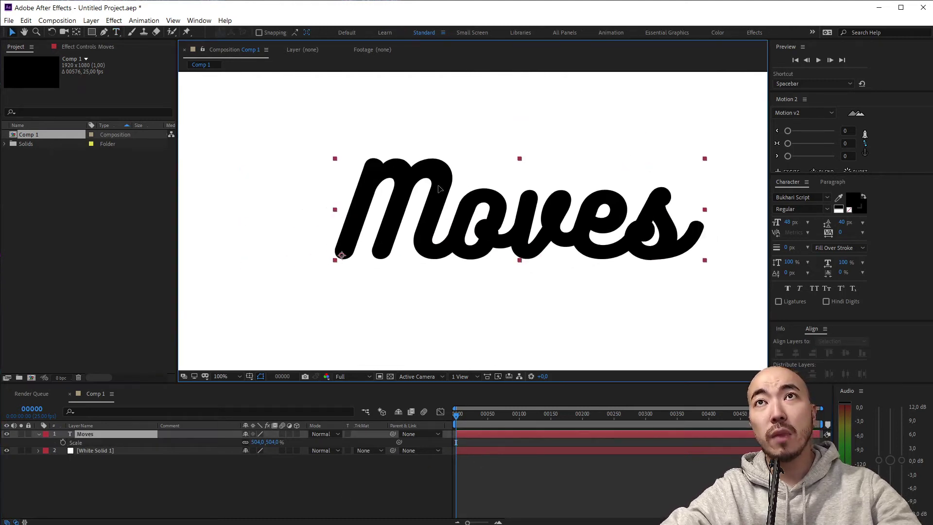
mouse_move(450, 242)
left_mouse_down()
mouse_move(429, 244)
mouse_move(436, 242)
left_mouse_up()
Apply the AutoFill effect to the Moves layer via FX Console.
left_click(72, 47)
key("ctrl+space")
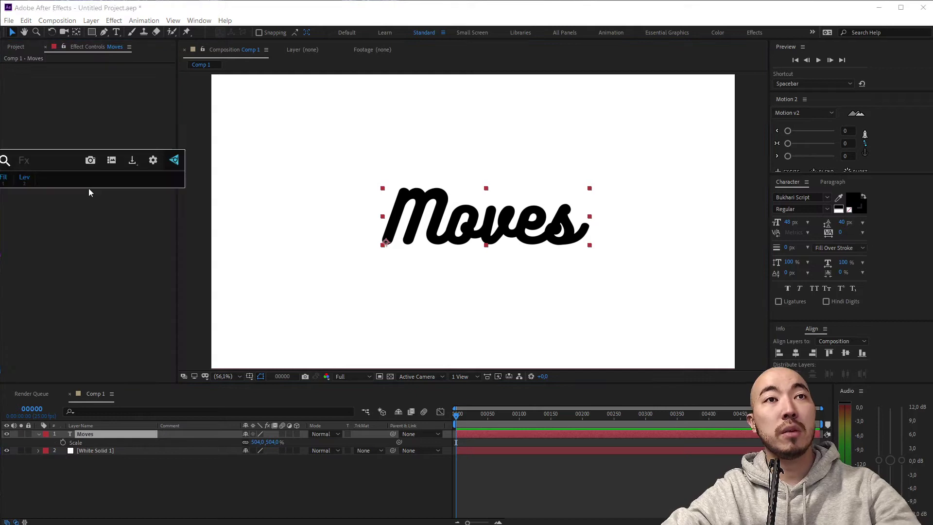
key("Down")
key("Return")
left_click(108, 195)
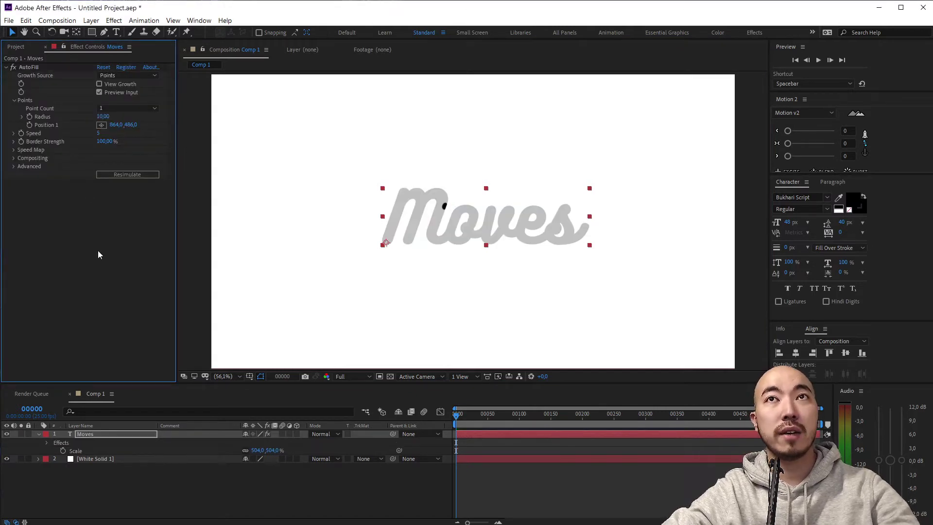
Add a Fill effect to the Moves text.
key("ctrl+space")
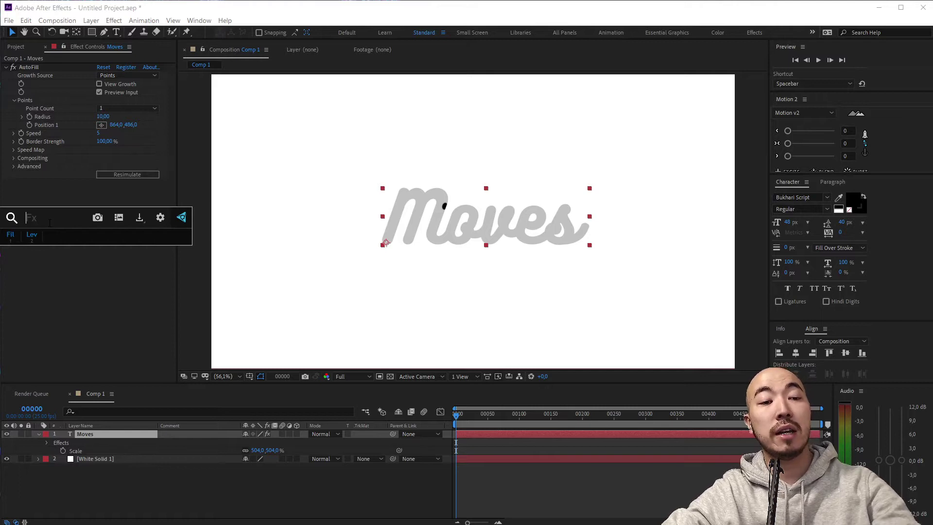
type("f")
key("Down")
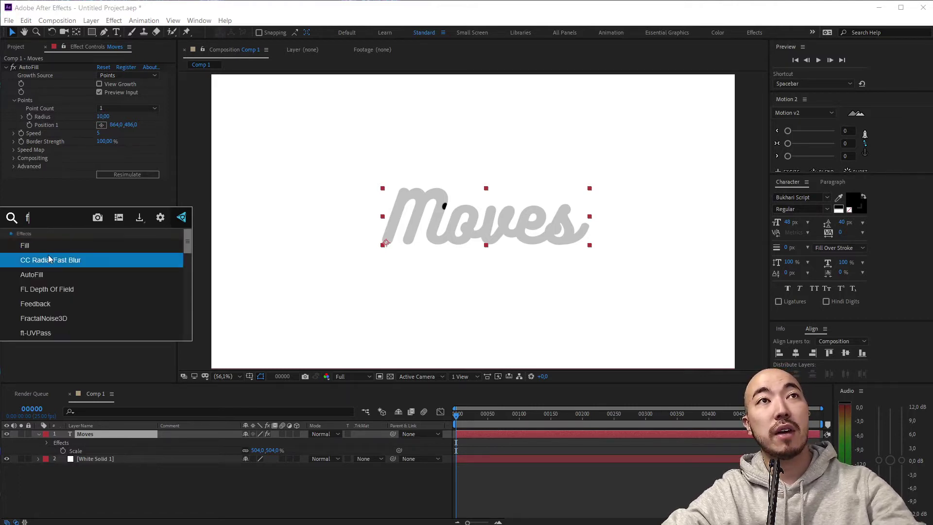
key("Up")
key("Return")
Apply Simple Choker, then delete it and collapse the Moves layer's properties.
key("ctrl+space")
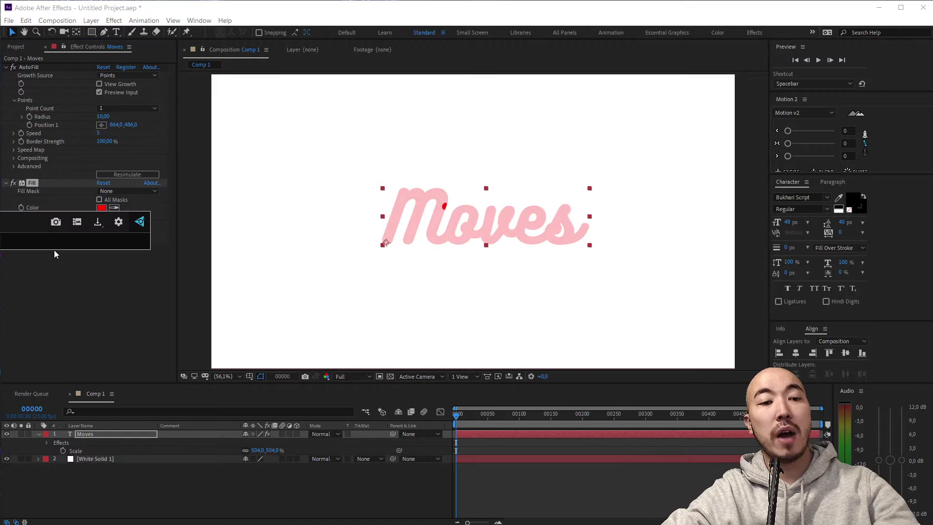
type("choke")
key("Return")
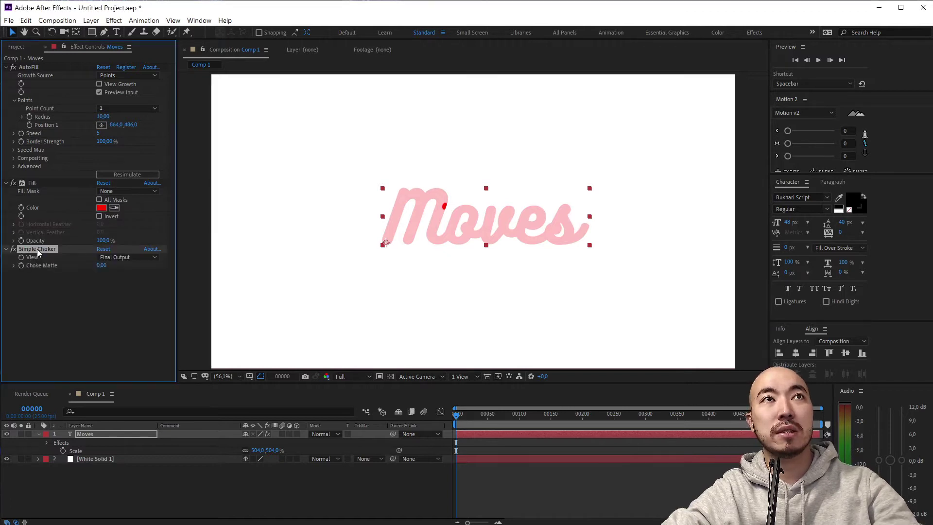
left_click(42, 250)
key("Delete")
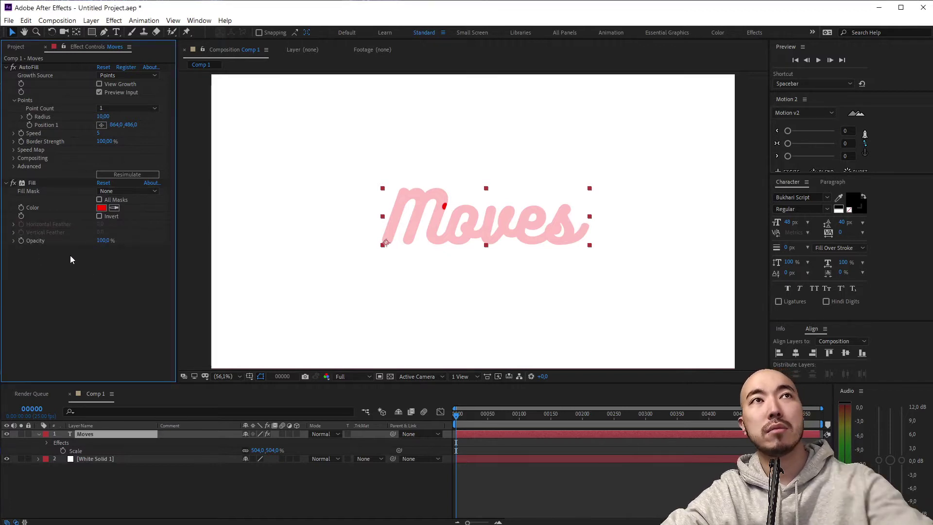
left_click(38, 436)
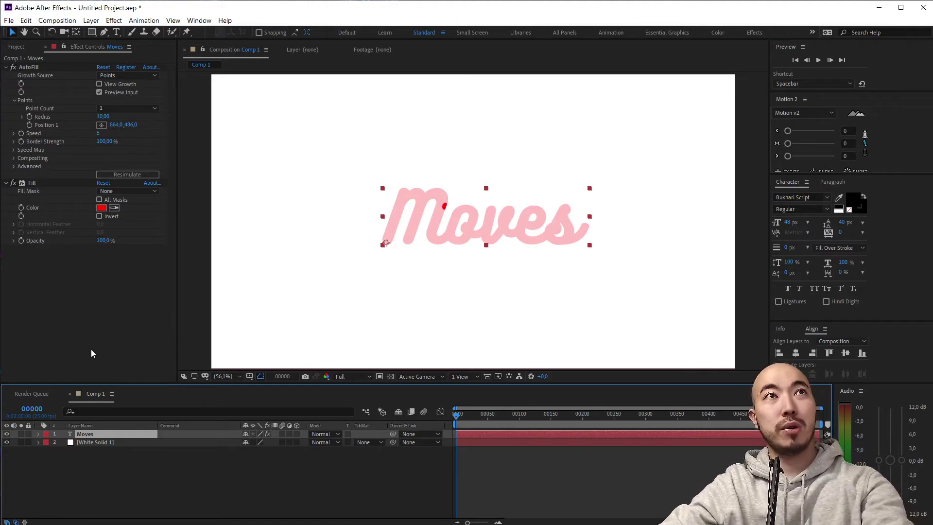
left_click(78, 291)
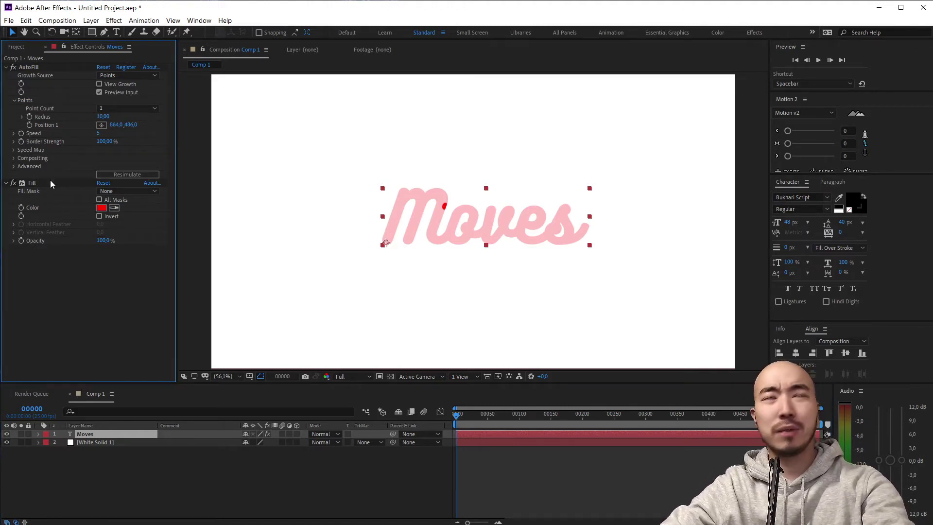
Delete the Fill effect and move AutoFill's start point to Moves' bottom middle (1017.3, 626.8).
left_click(32, 183)
key("Delete")
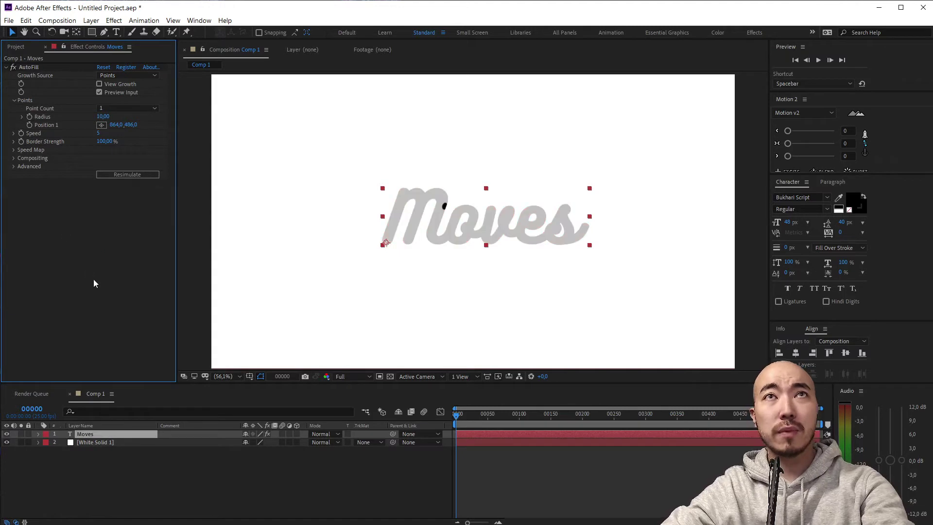
left_click(29, 68)
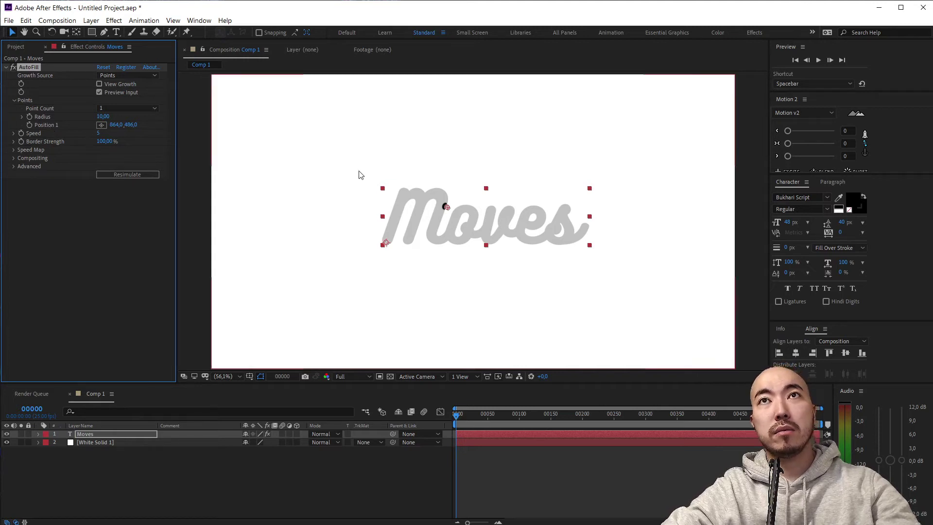
left_click_drag(448, 207, 490, 248)
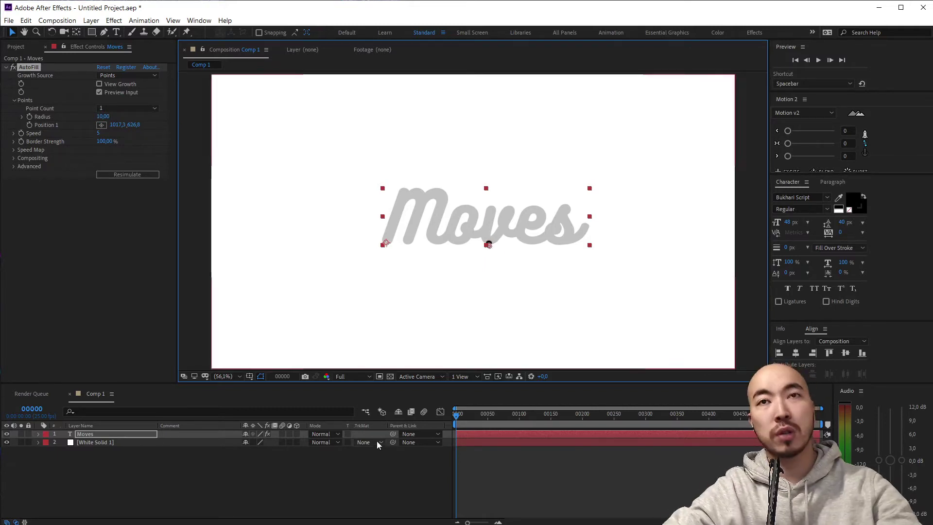
left_click(360, 477)
key("space")
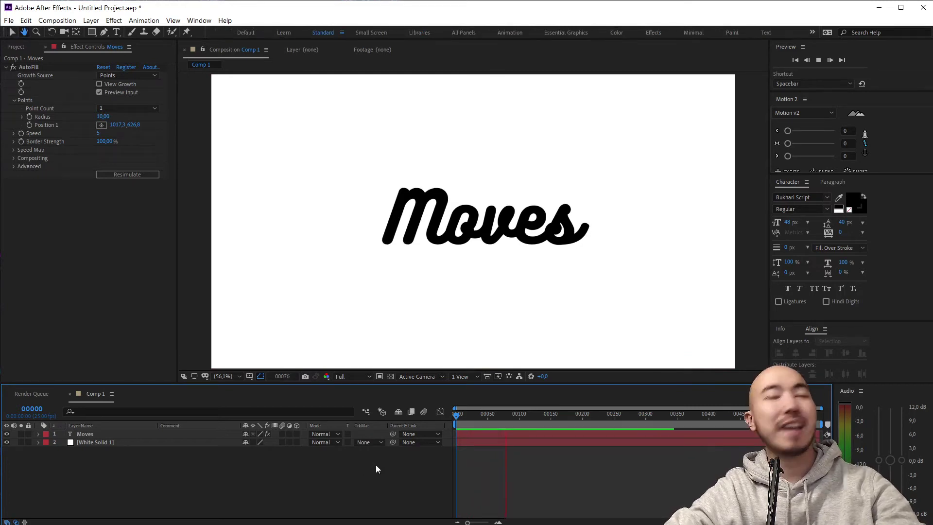
Turn off AutoFill's Preview Input and play back the write-on.
left_click(458, 242)
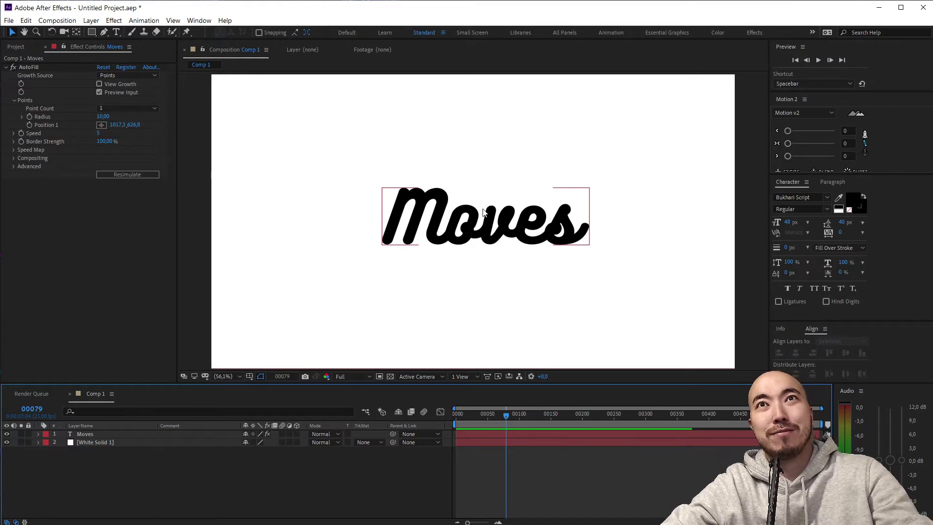
key("Home")
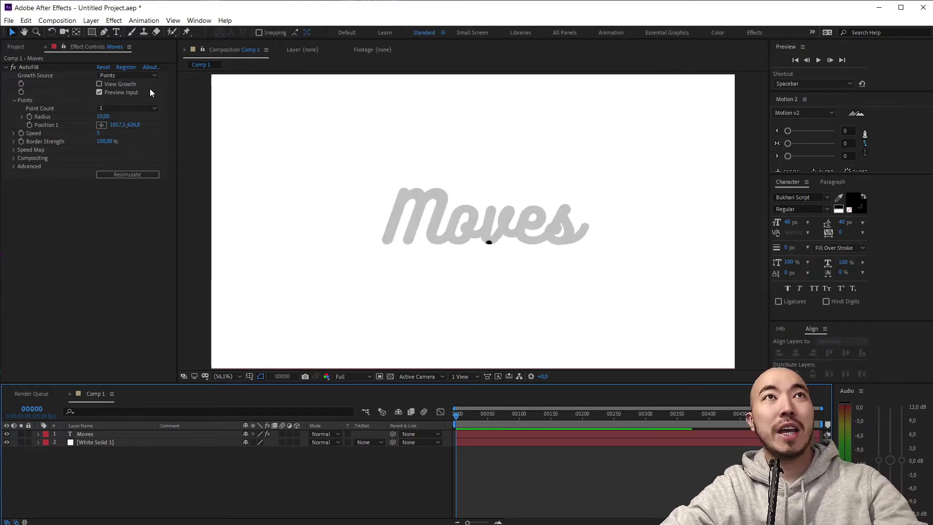
left_click(110, 92)
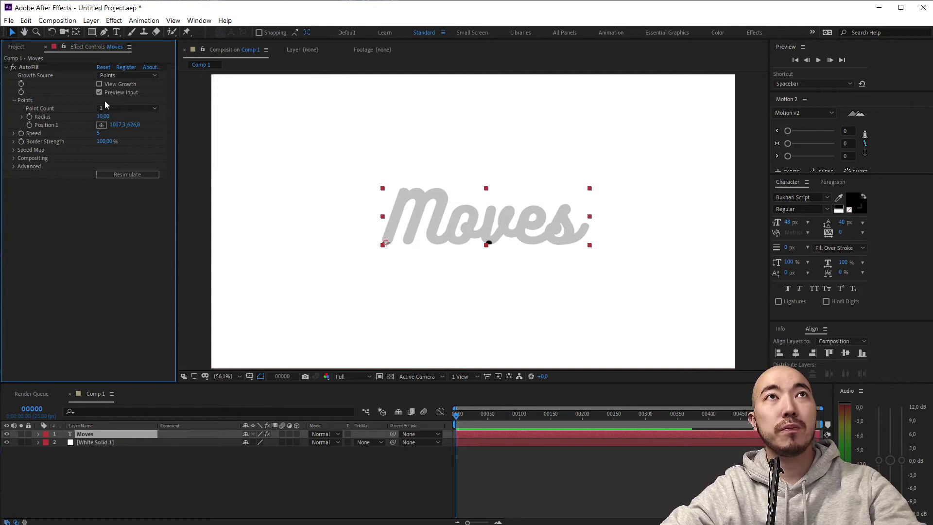
left_click(99, 92)
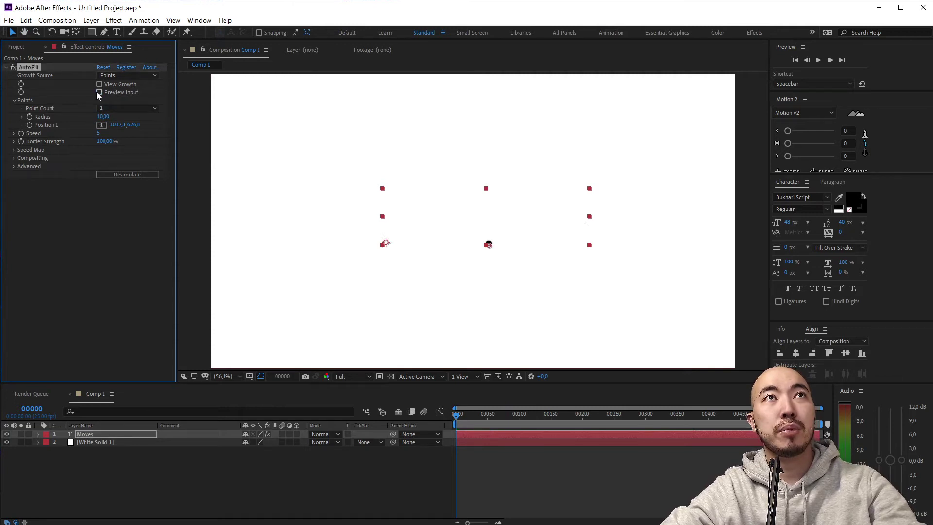
left_click(381, 490)
key("space")
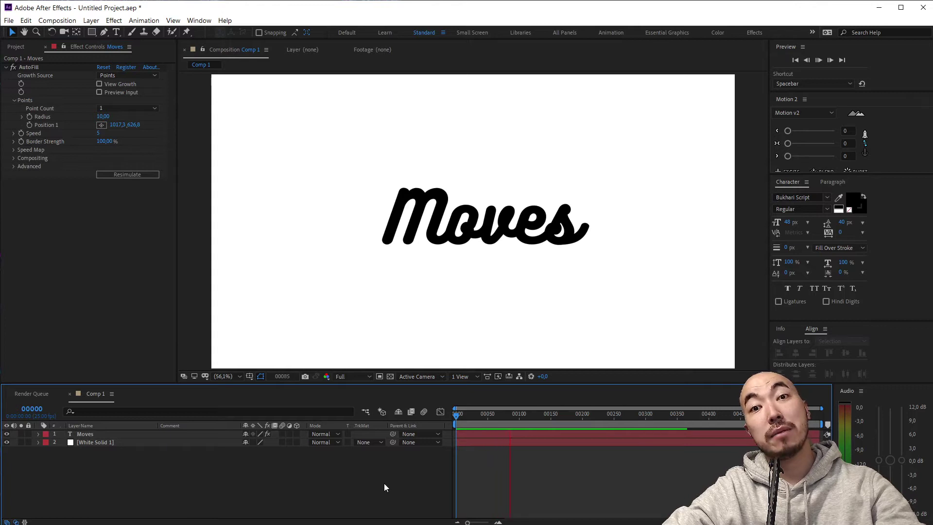
key("space")
left_click_drag(470, 415, 444, 437)
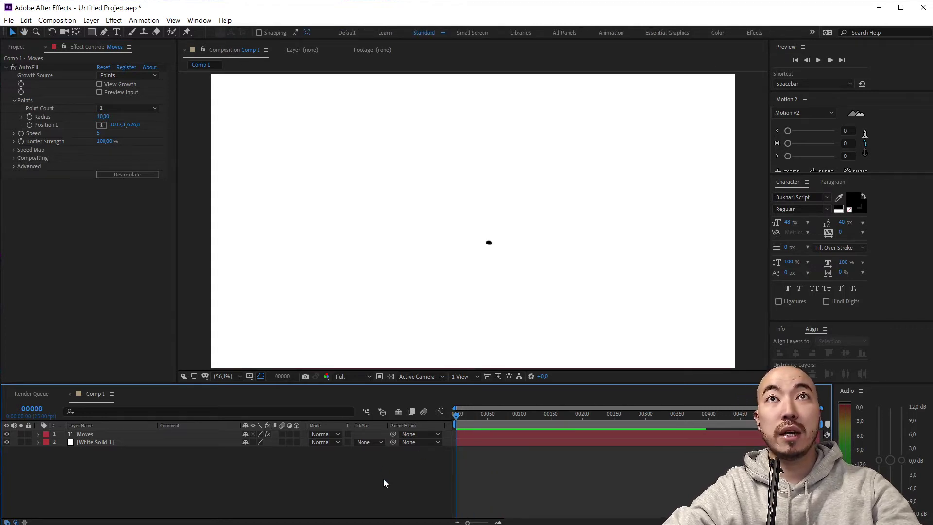
key("space")
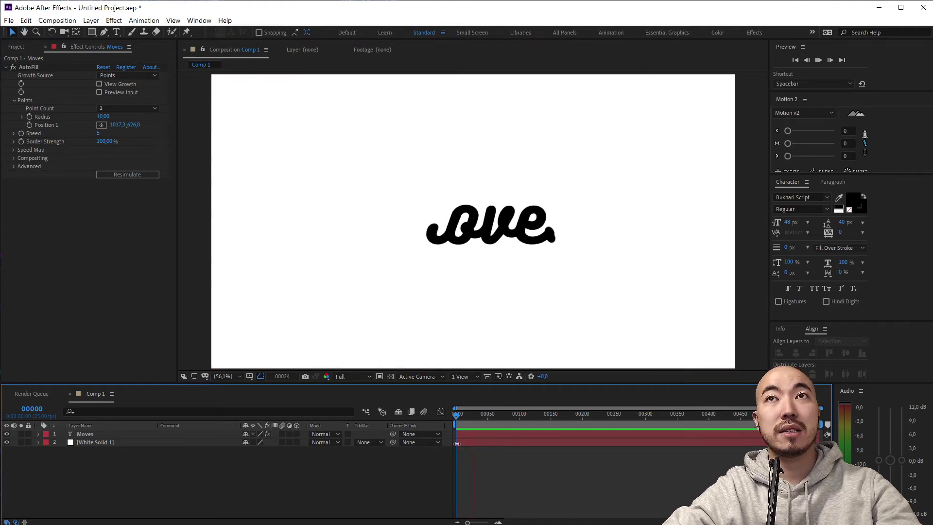
key("space")
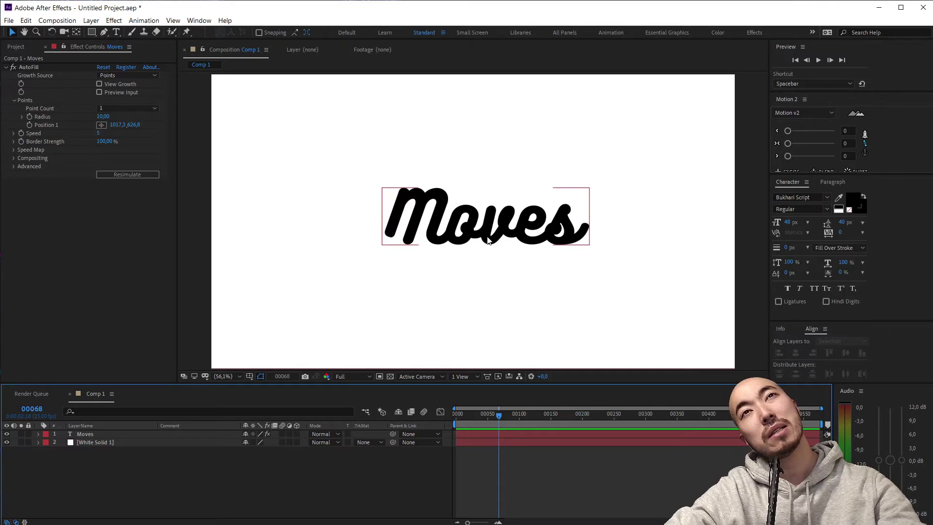
Resimulate AutoFill and return to the first frame.
left_click(163, 188)
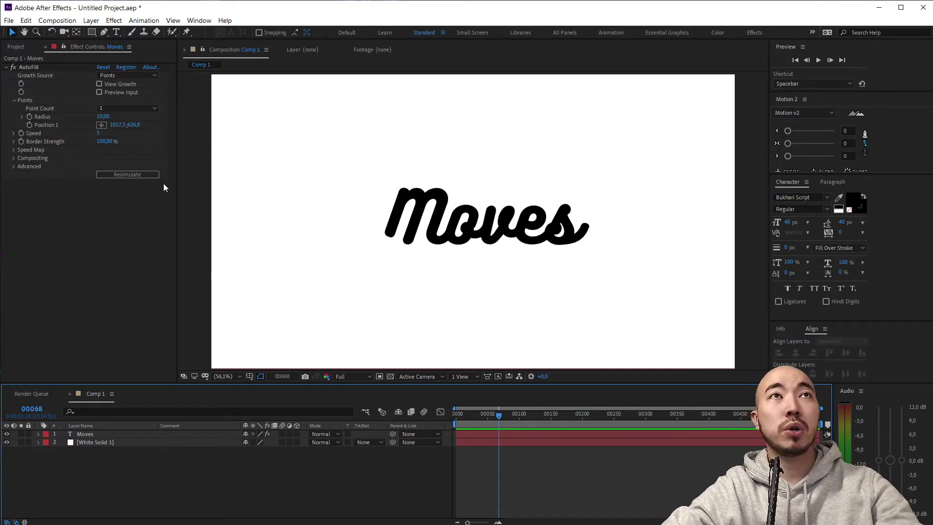
left_click(127, 174)
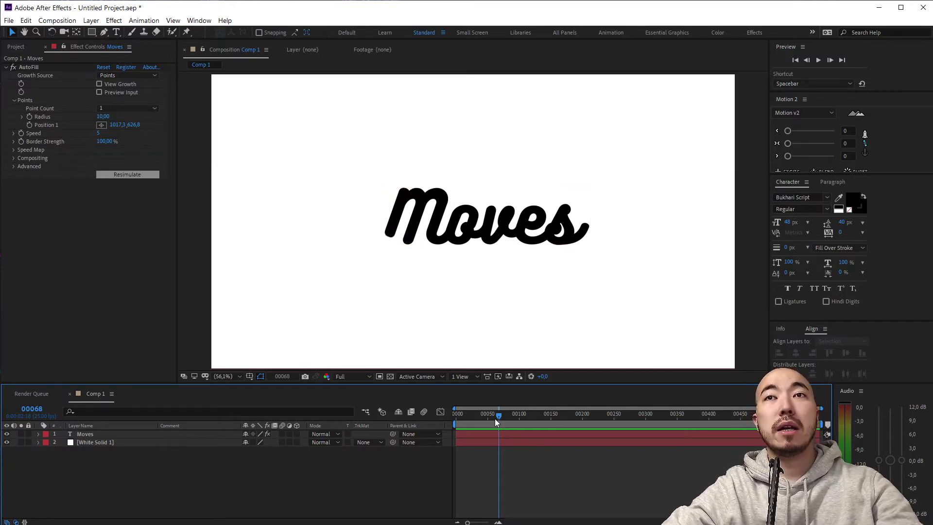
left_click_drag(495, 418, 458, 419)
Turn on AutoFill's View Speed Map and raise Map Erode to about 6.8.
left_click(13, 150)
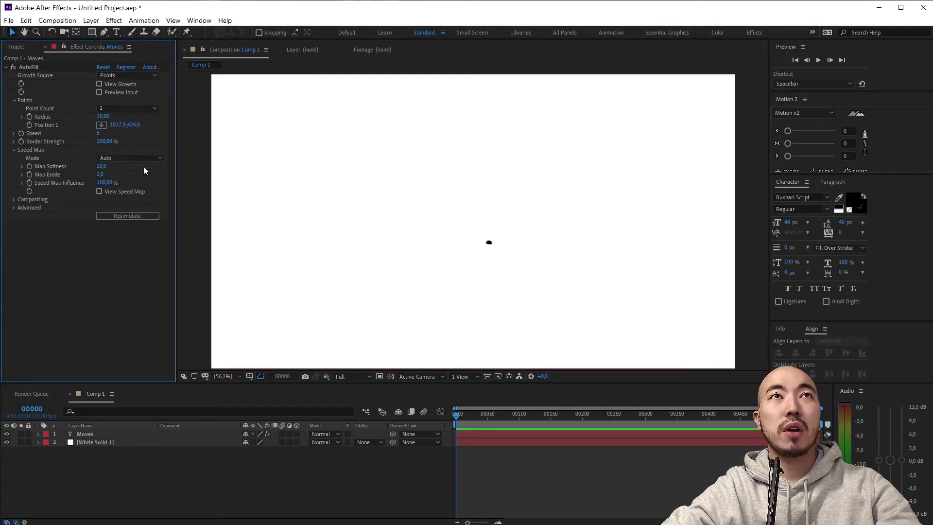
left_click(102, 191)
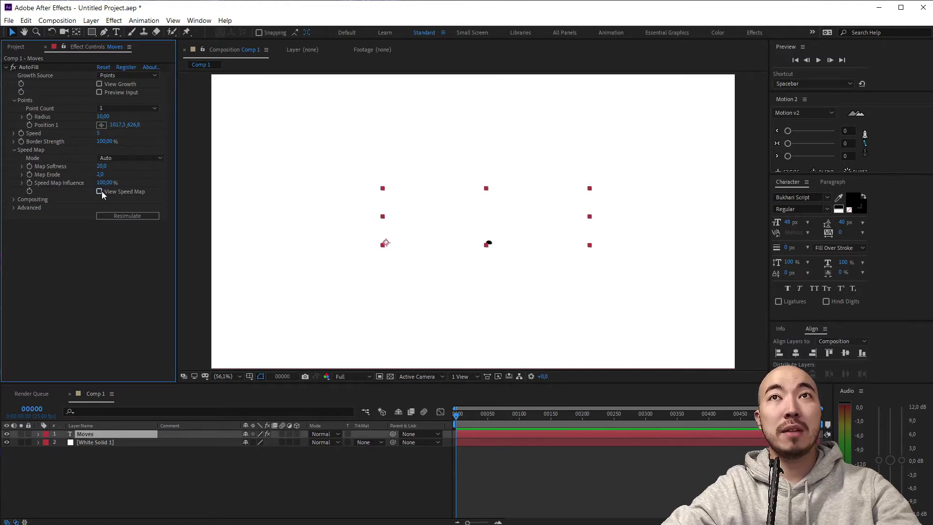
left_click(100, 191)
scroll(486, 248, "up", 4)
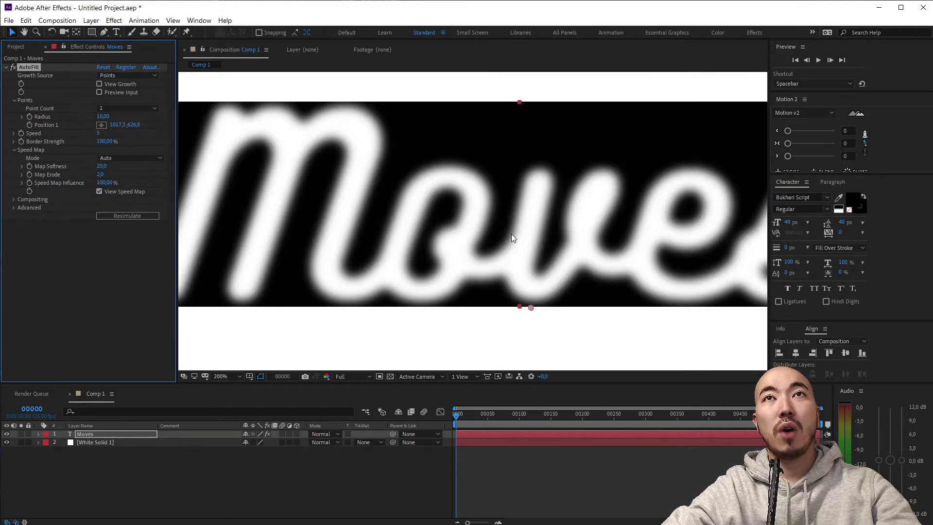
scroll(511, 237, "down", 2)
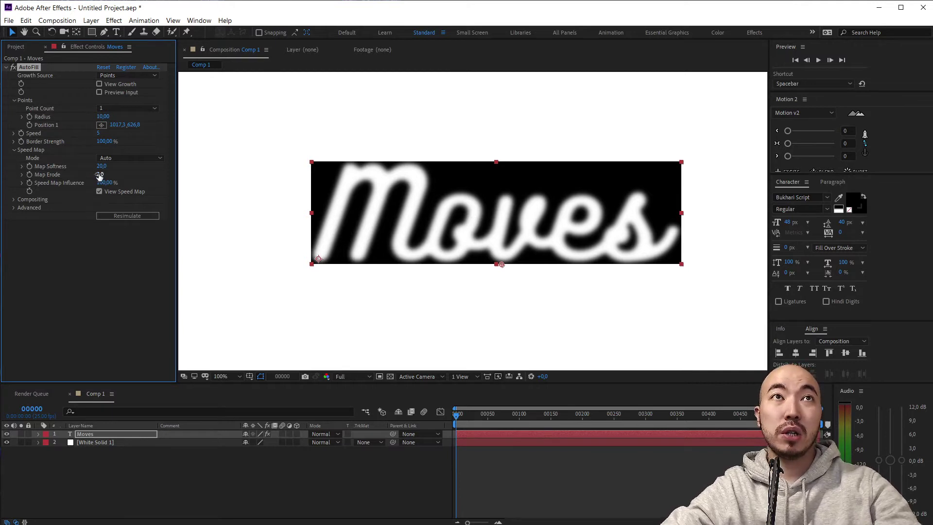
mouse_move(99, 176)
left_mouse_down()
mouse_move(382, 173)
mouse_move(340, 181)
left_mouse_up()
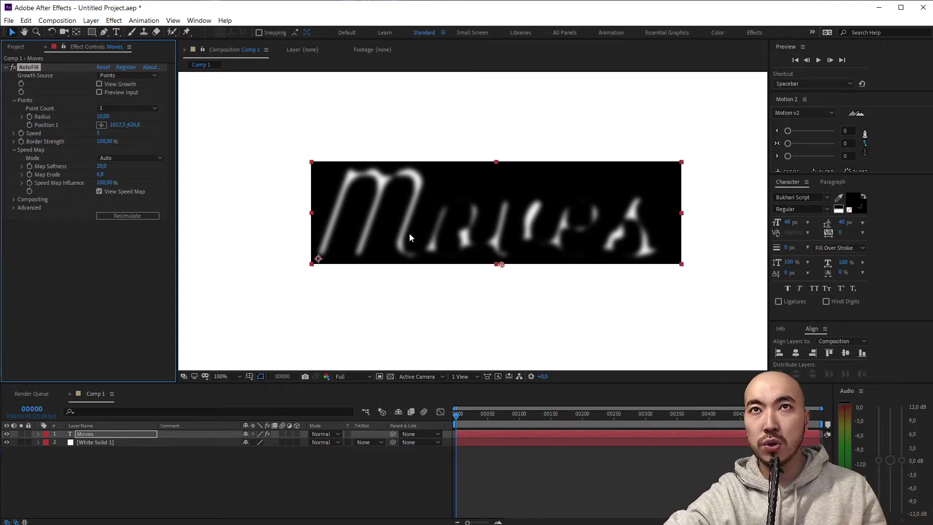
Hide the speed map, preview the Moves write-on, and return to frame 0.
left_click(99, 192)
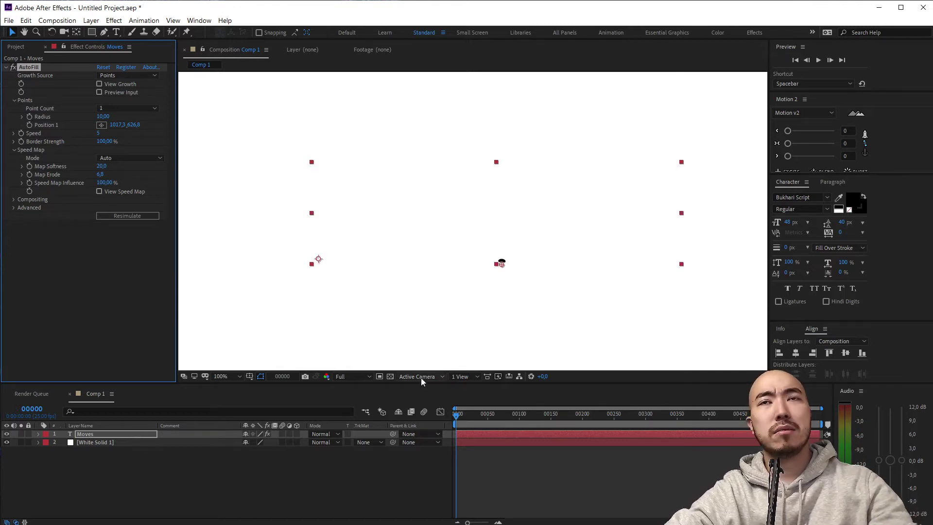
key("space")
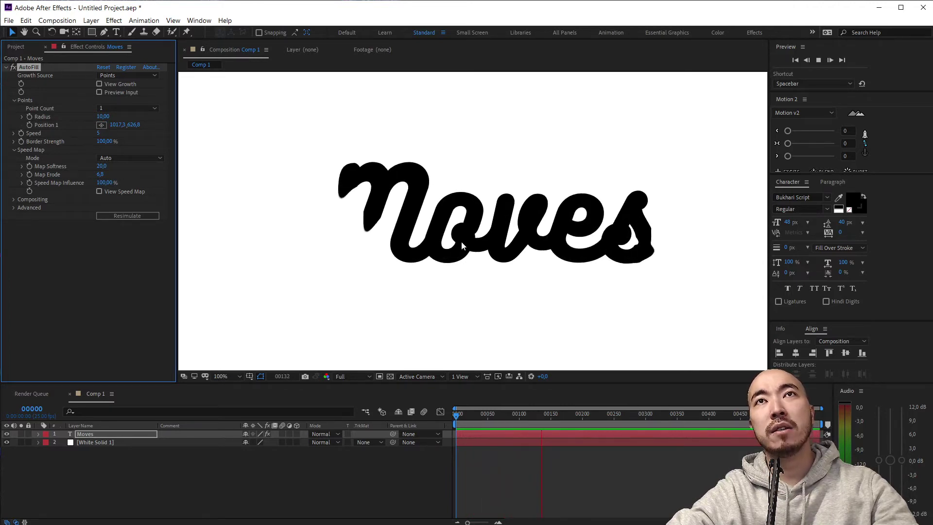
key("space")
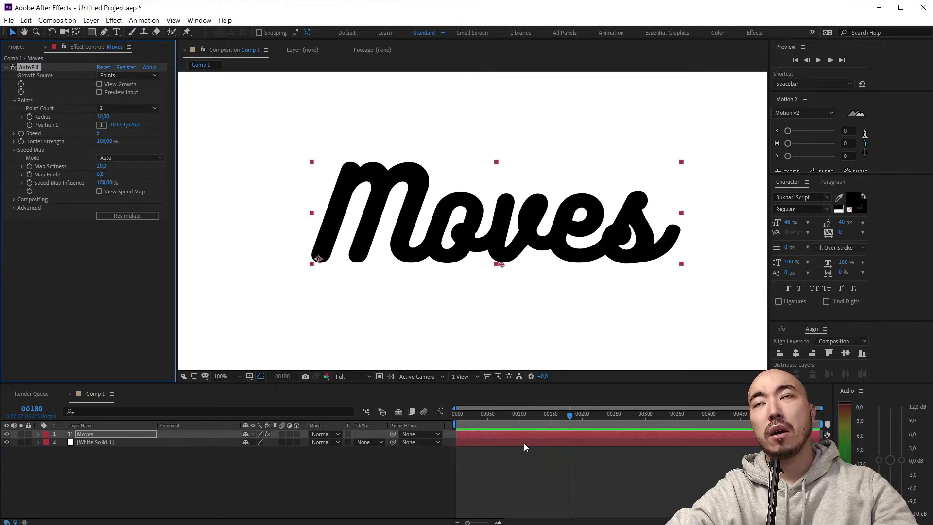
key("space")
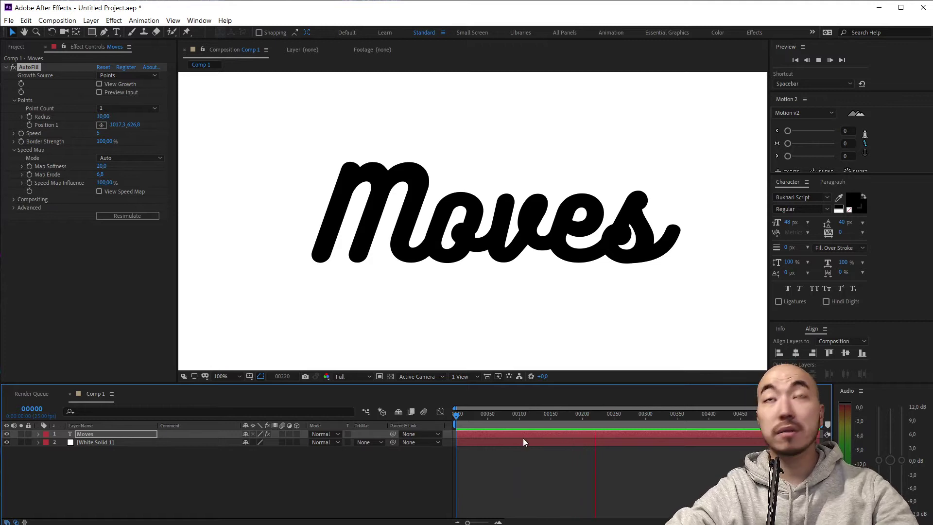
key("space")
key("space")
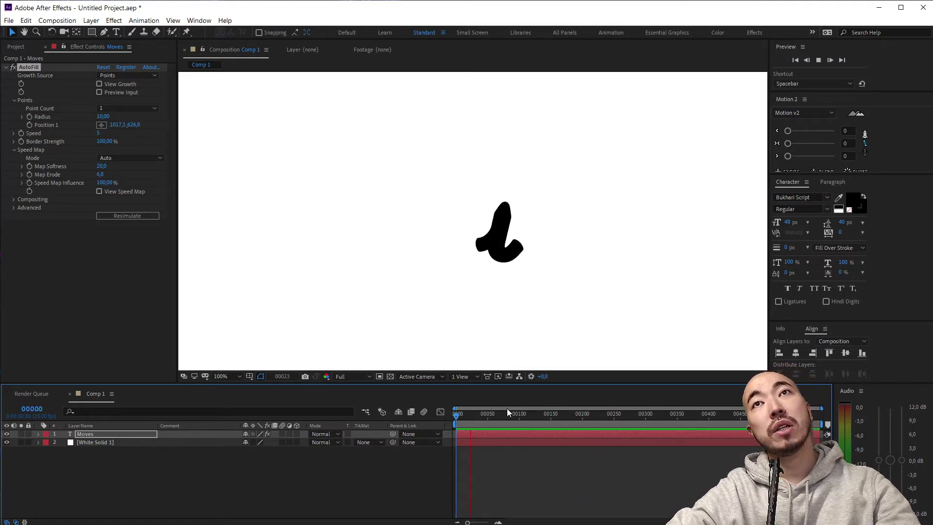
left_click(476, 414)
left_click_drag(466, 416, 445, 424)
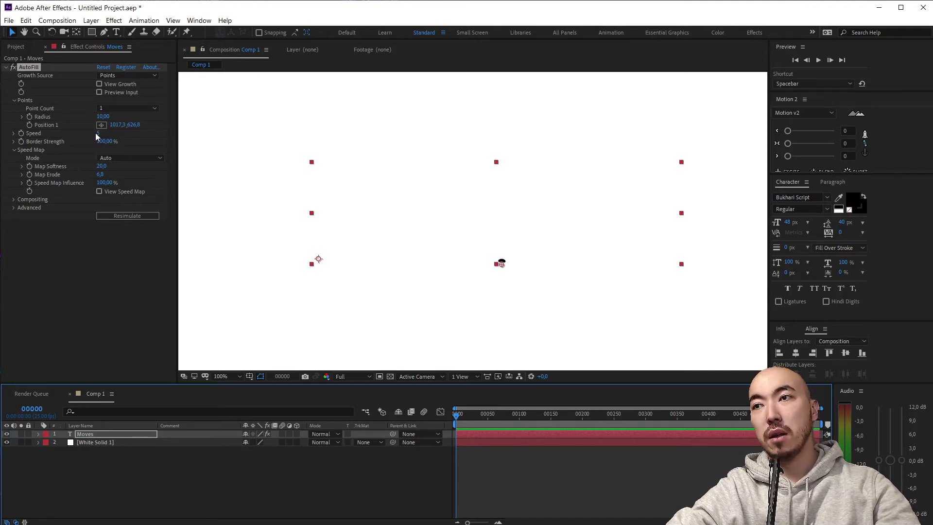
Set AutoFill to two start points and place the second at 637, 624.
left_click(139, 109)
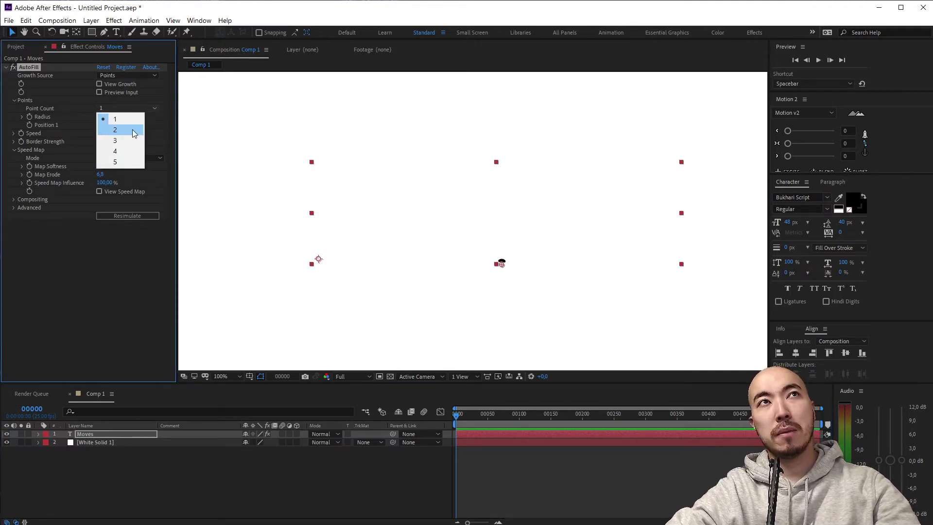
left_click(134, 130)
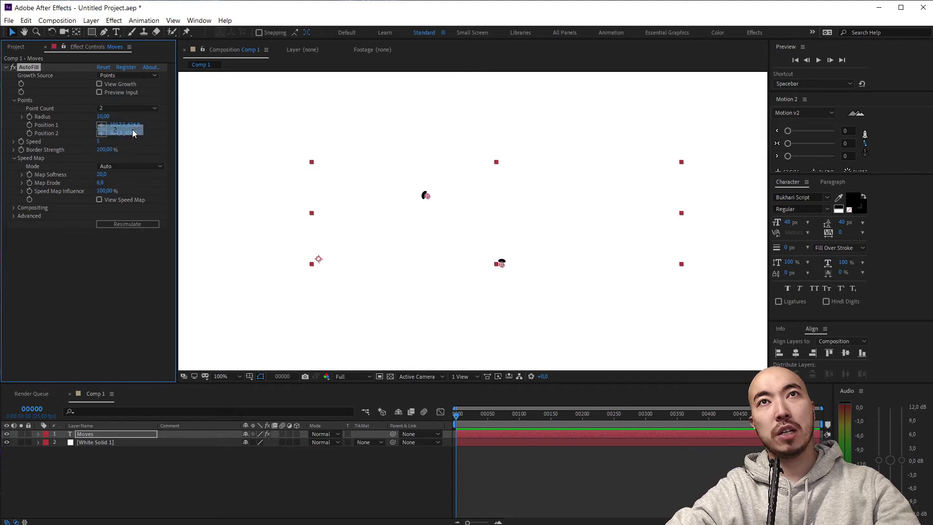
left_click(100, 93)
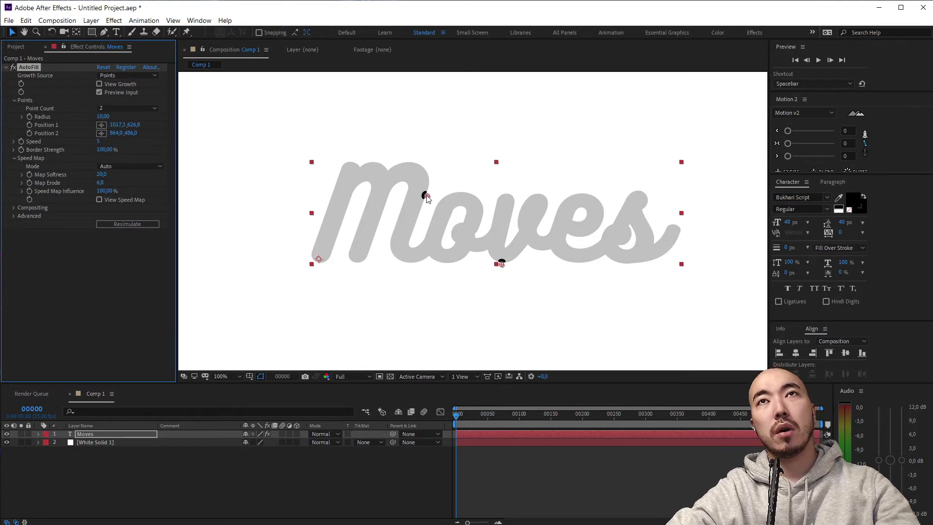
left_click_drag(426, 197, 361, 256)
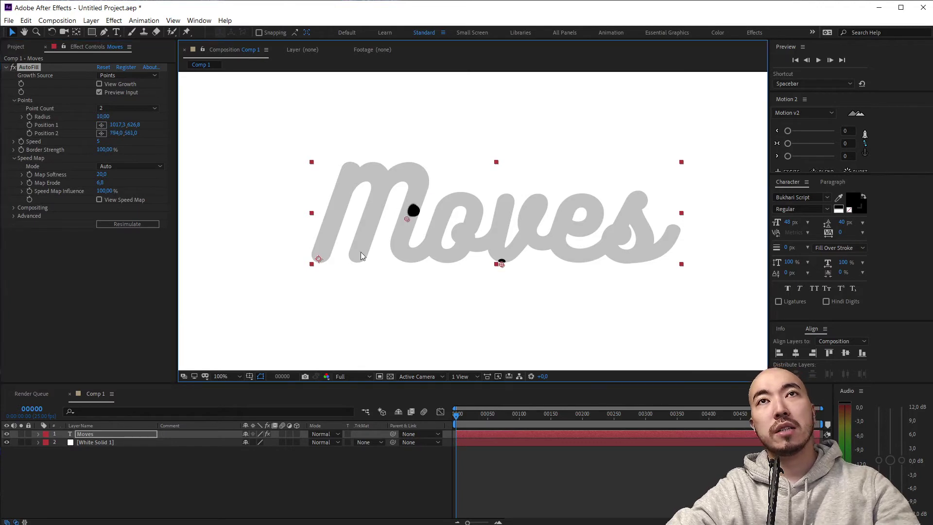
Raise Point Count to 3, place the third point at the s end (1386, 557), and preview.
left_click(114, 107)
left_click(125, 141)
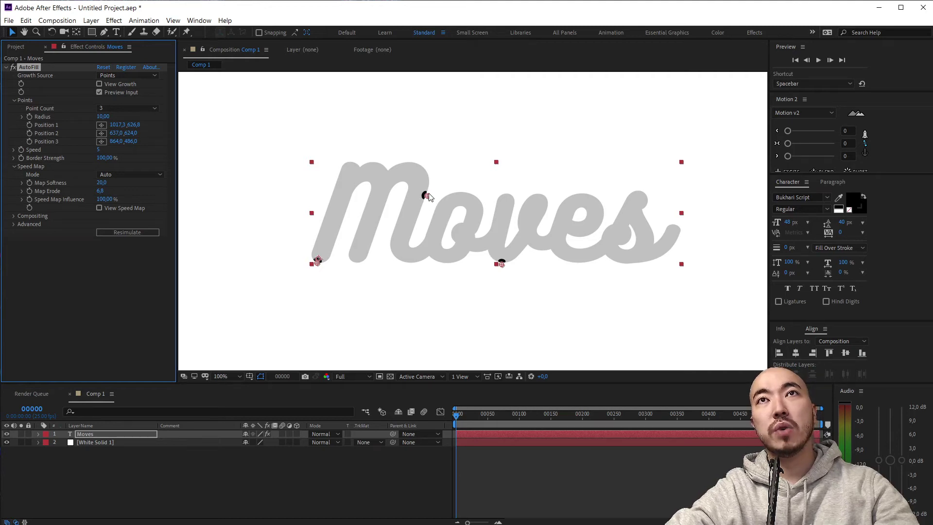
left_click_drag(426, 196, 660, 228)
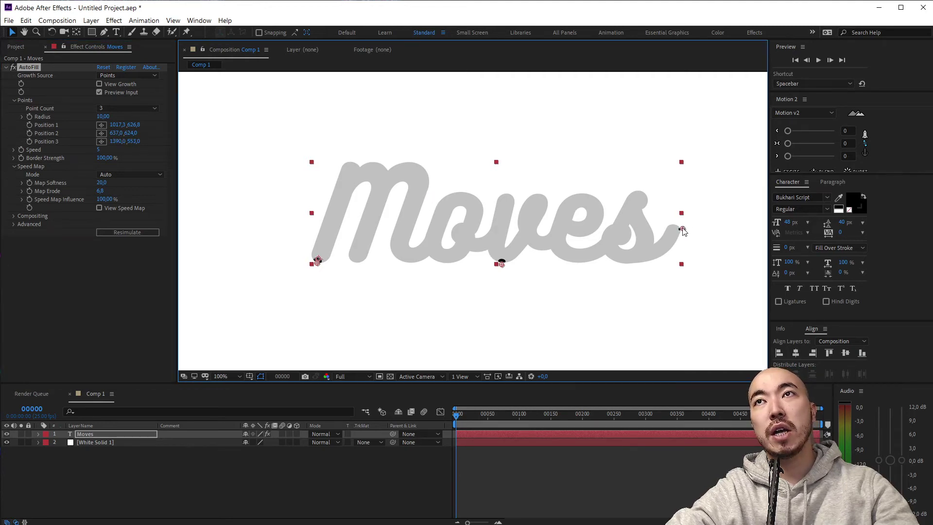
key("space")
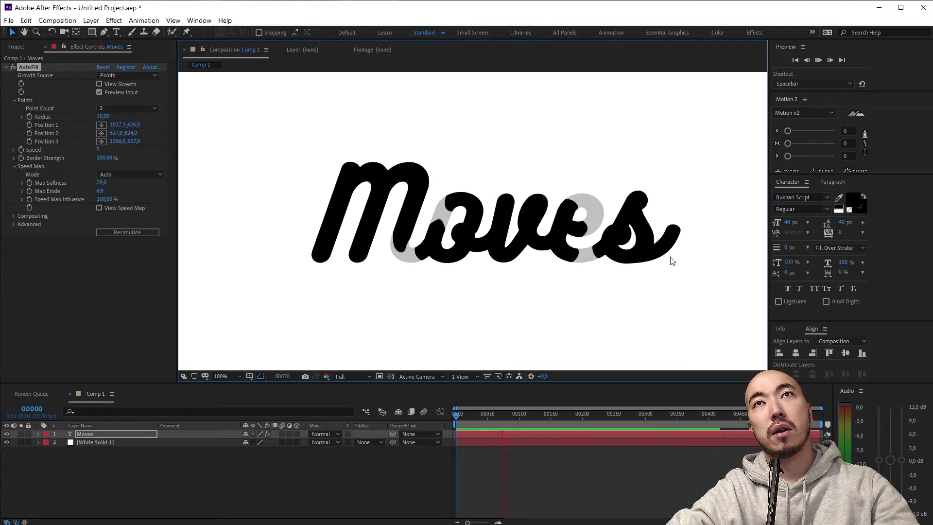
key("space")
key("Home")
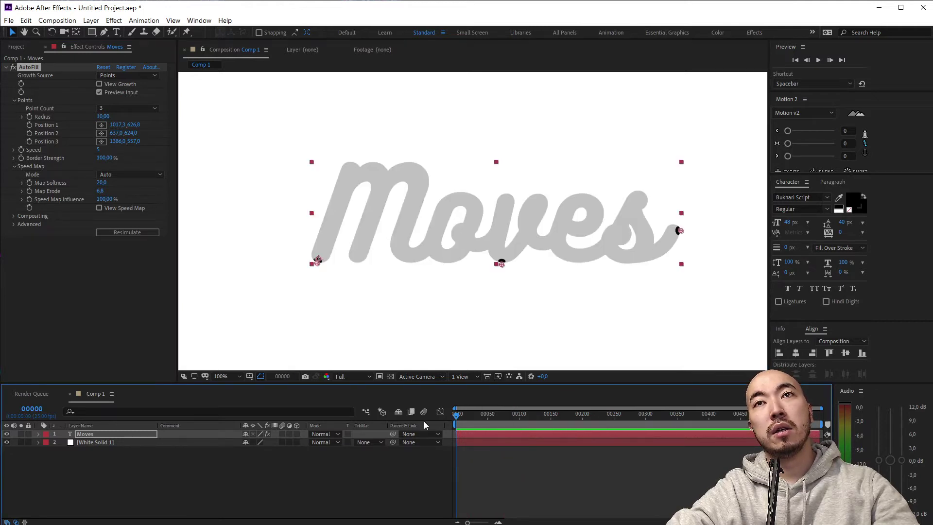
key("space")
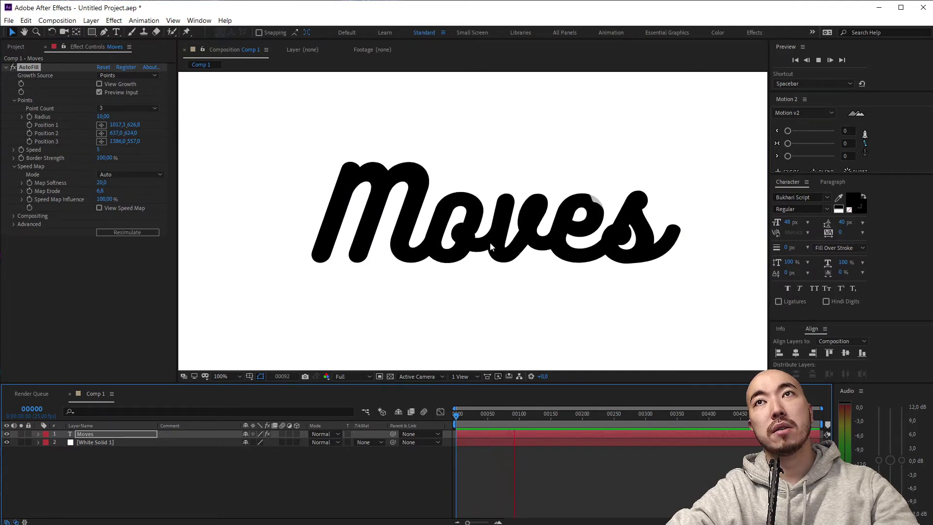
key("space")
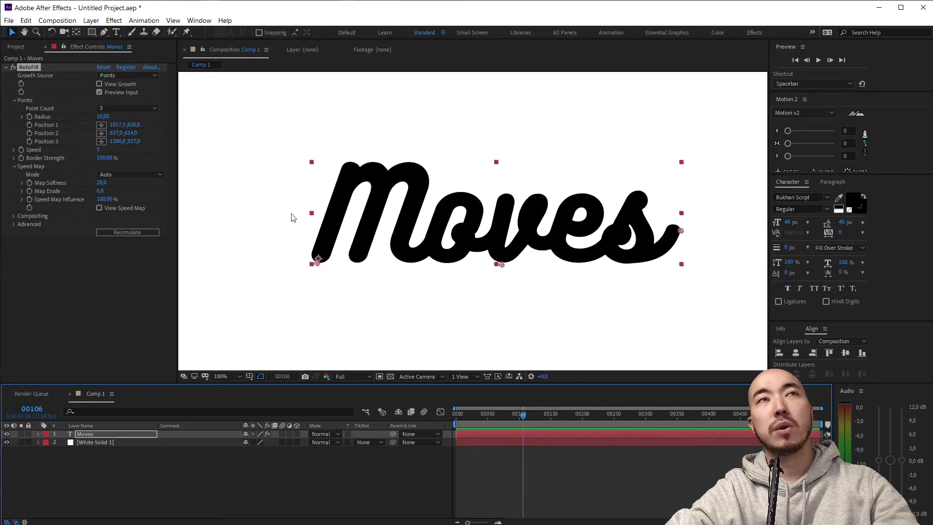
Switch Moves' AutoFill to two start points, placing one on the e and one along the word's bottom.
left_click(128, 108)
left_click(116, 125)
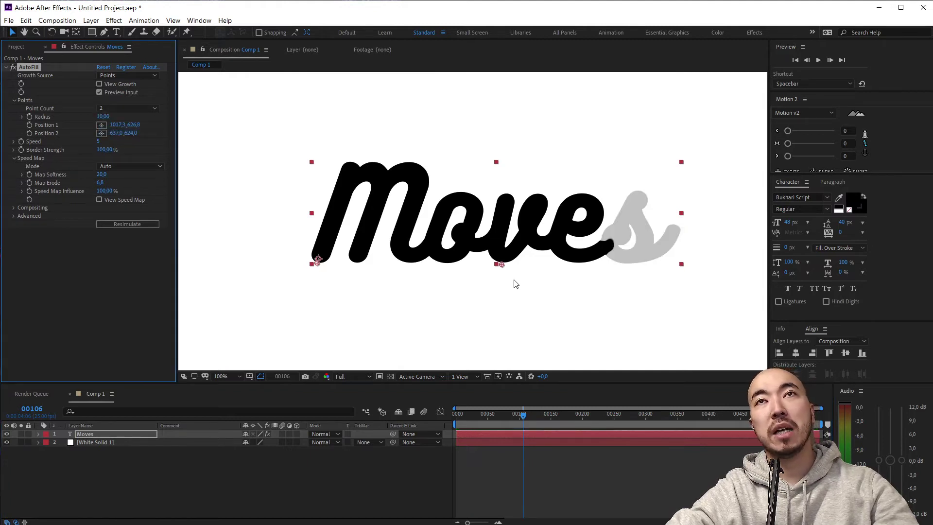
left_click_drag(500, 267, 602, 204)
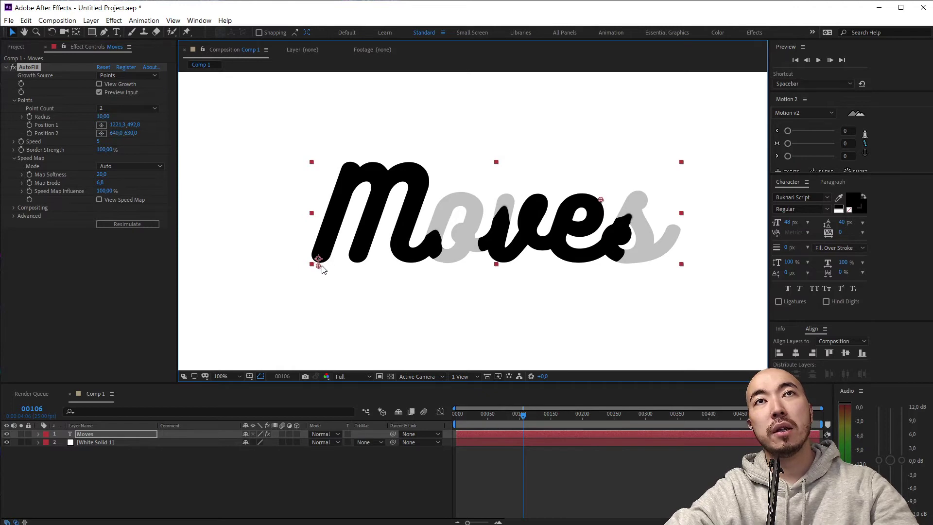
left_click_drag(322, 267, 404, 267)
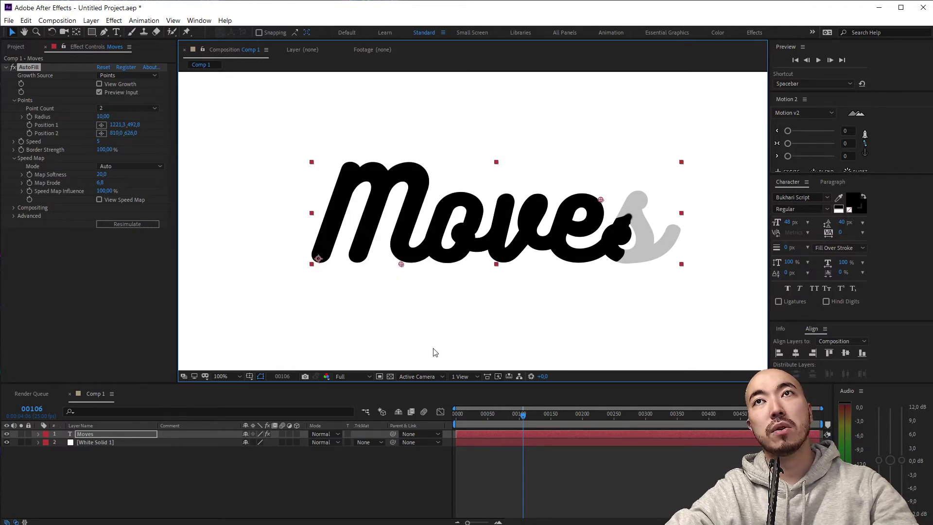
Turn off Preview Input, preview the write-on, then cut AutoFill back to one start point.
left_click(99, 91)
left_click(458, 416)
left_click(345, 483)
key("space")
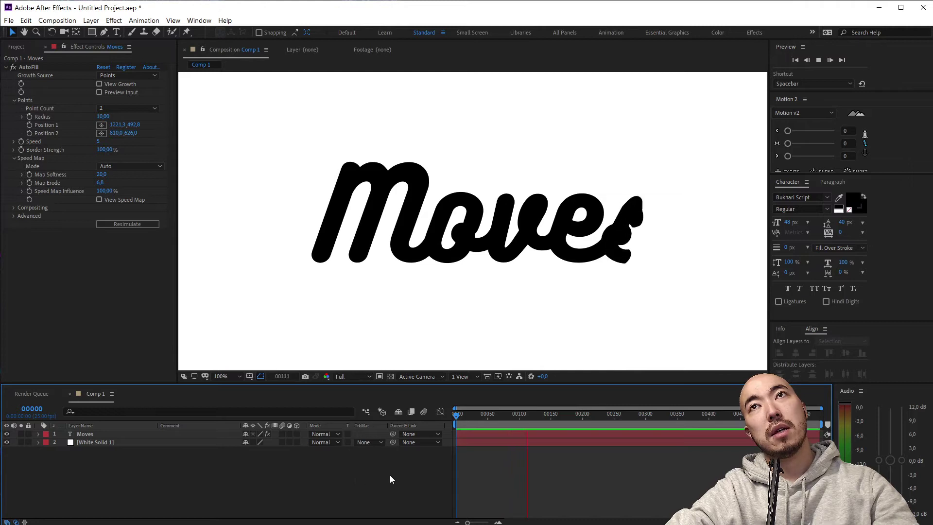
key("space")
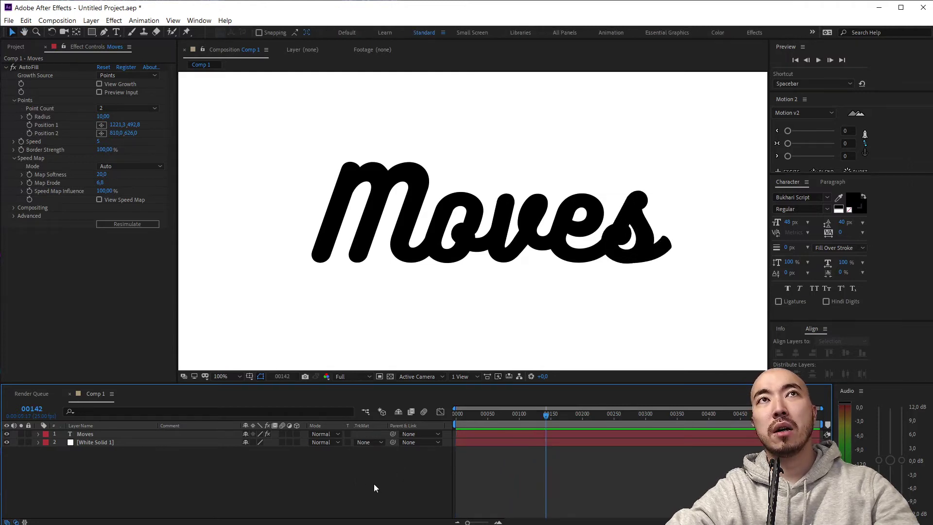
left_click(128, 108)
left_click(112, 100)
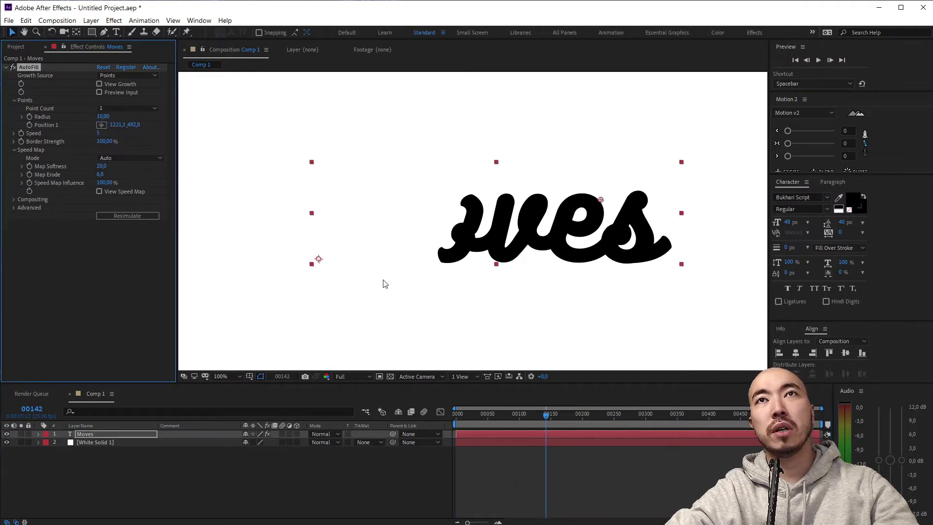
Move the lone AutoFill point to the M's bottom-left (636,3, 627,8) and preview the write-on from frame 0.
left_click_drag(596, 203, 318, 261)
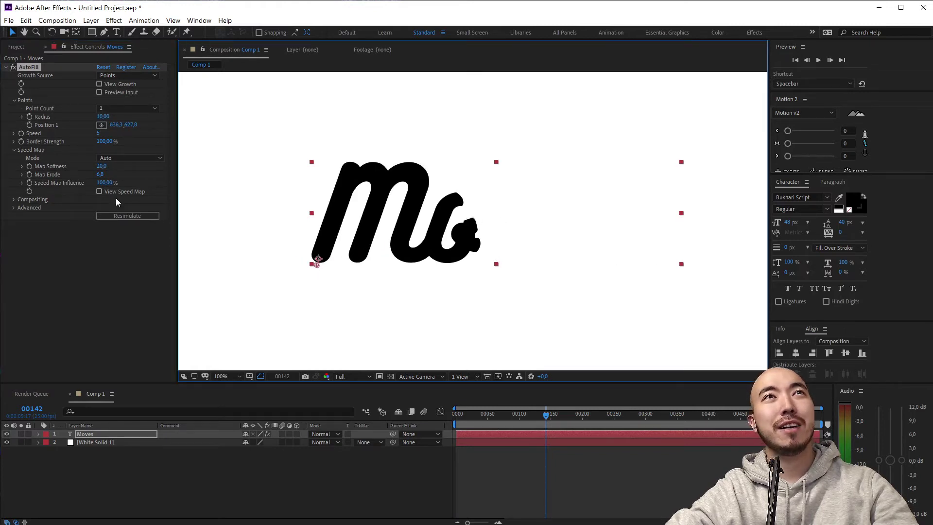
left_click(455, 414)
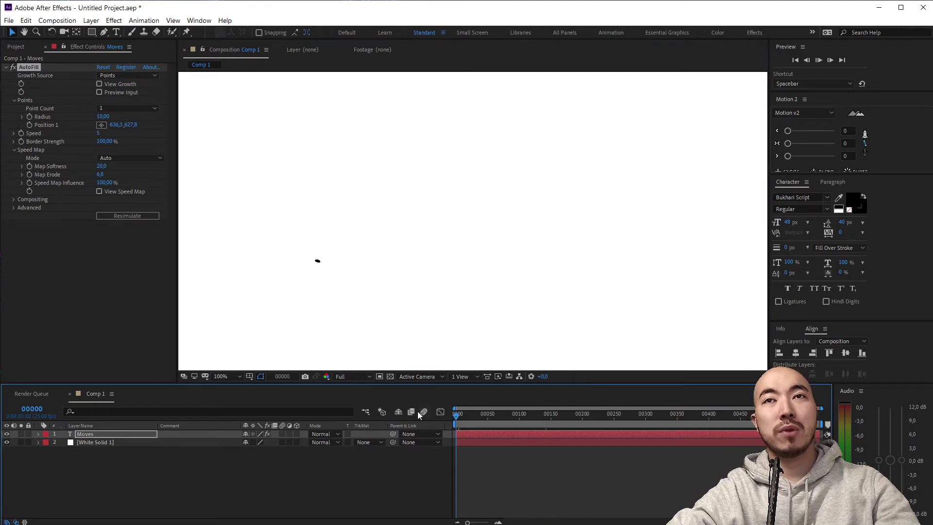
key("space")
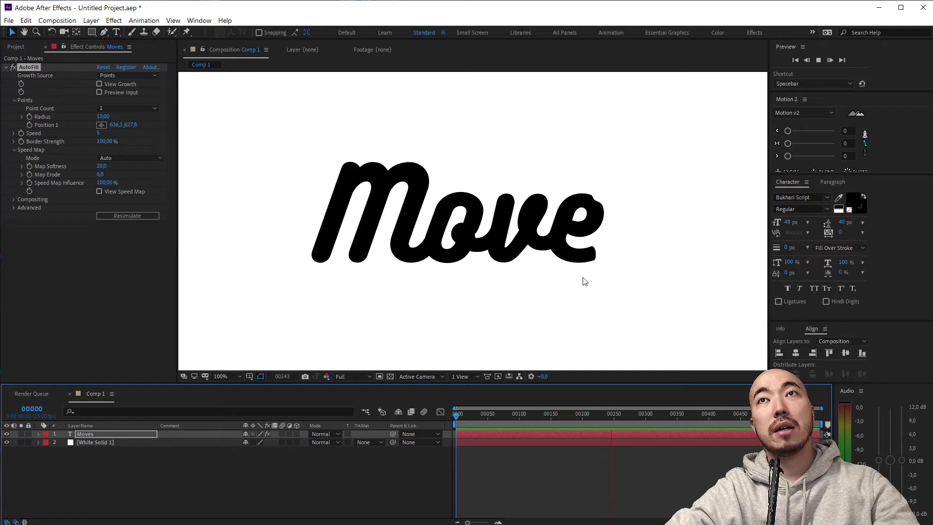
key("space")
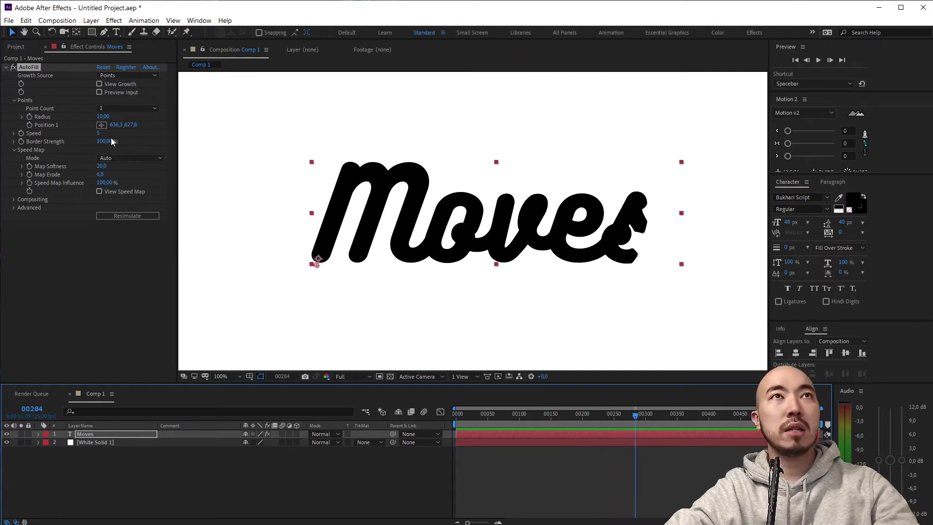
Raise AutoFill Speed to 11, show the speed map, and adjust Map Erode while previewing.
left_click_drag(100, 135, 110, 134)
key("space")
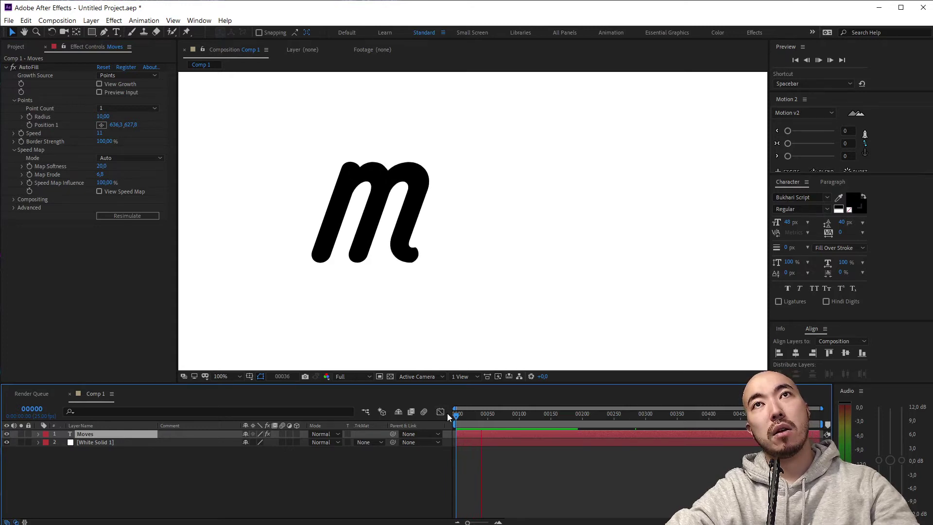
key("space")
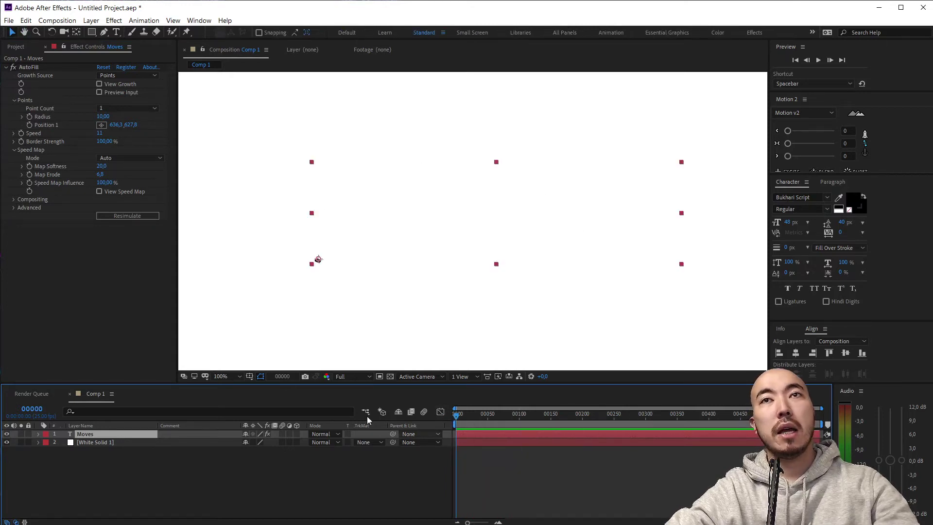
left_click(100, 192)
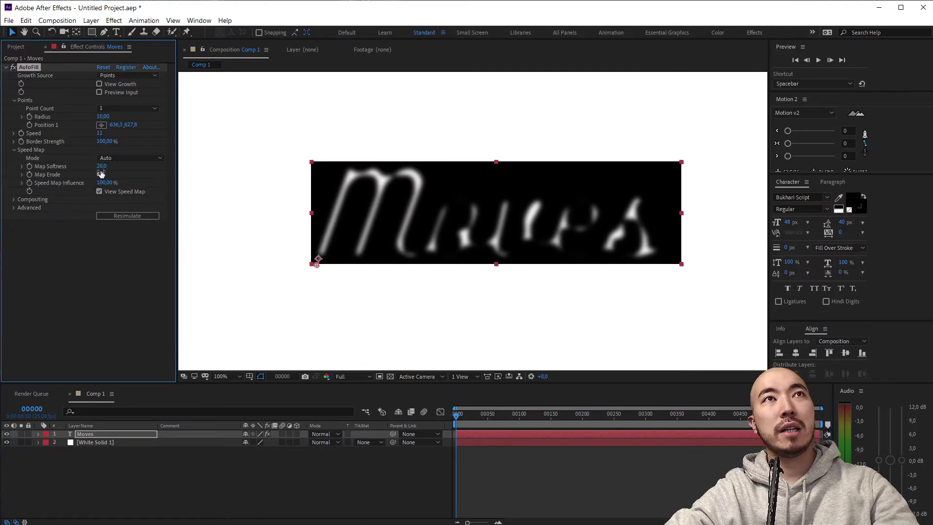
left_click_drag(102, 174, 38, 181)
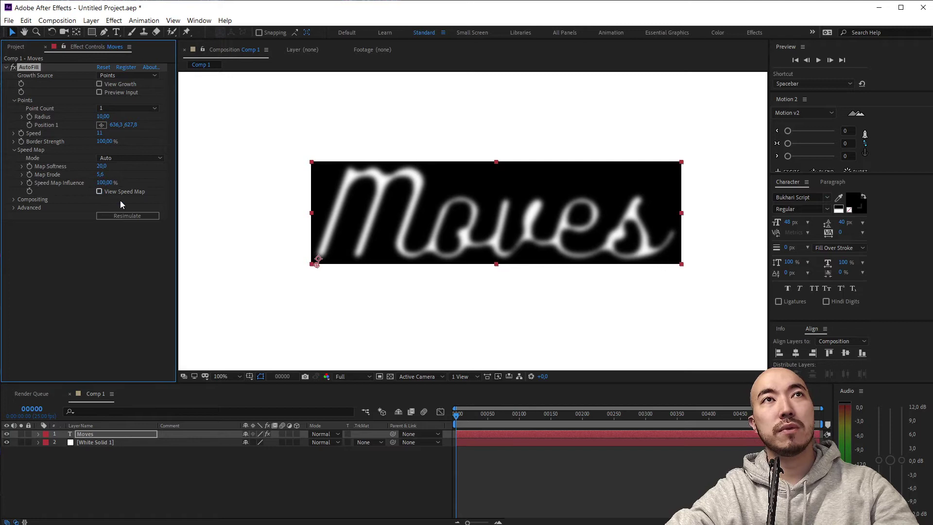
key("space")
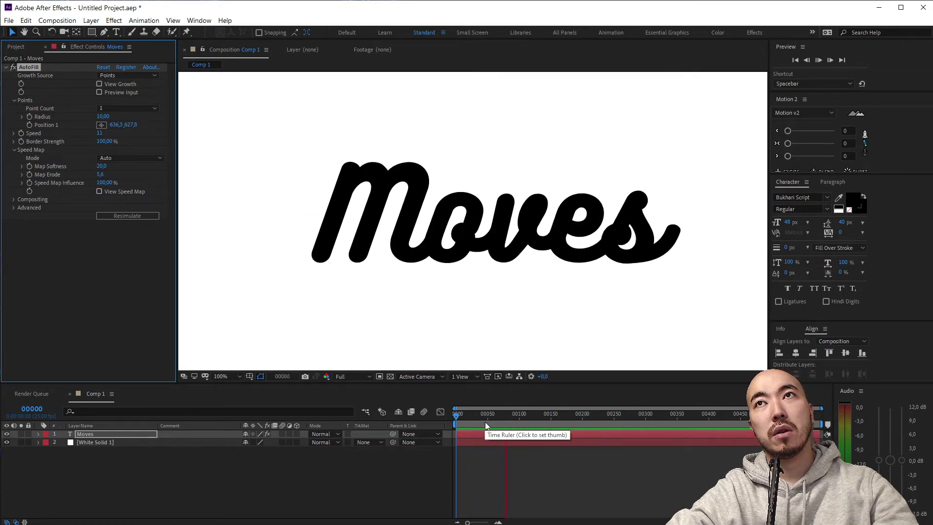
left_click(388, 418)
Lower AutoFill Speed to 7 and replay the write-on from the first frame.
left_click_drag(112, 139, 103, 139)
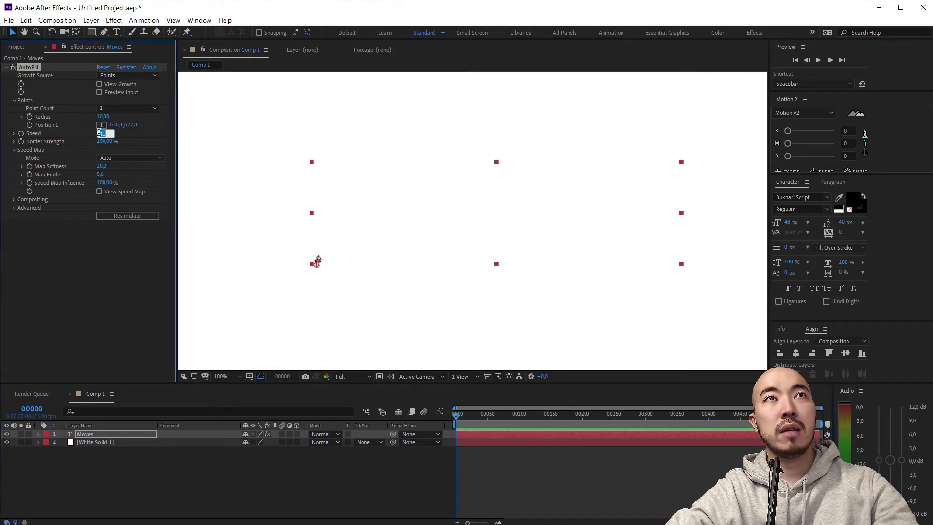
key("space")
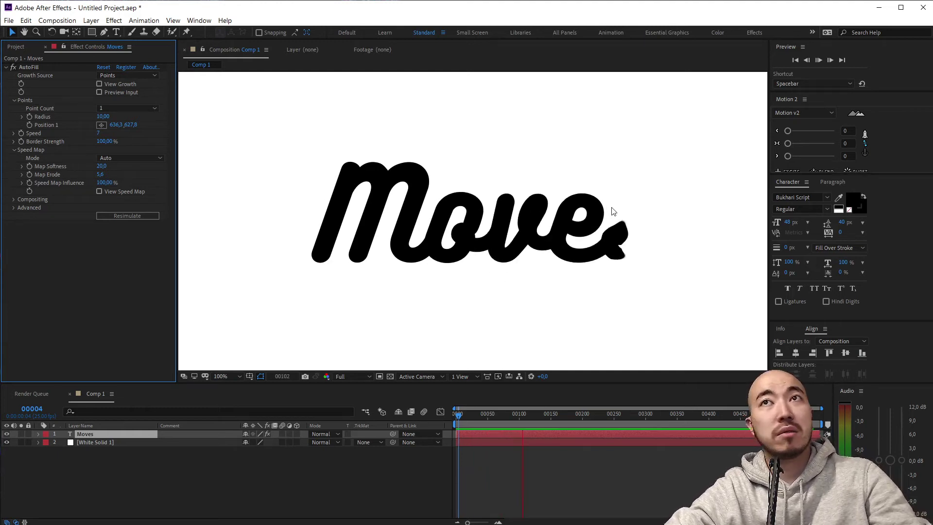
key("space")
left_click_drag(493, 417, 445, 424)
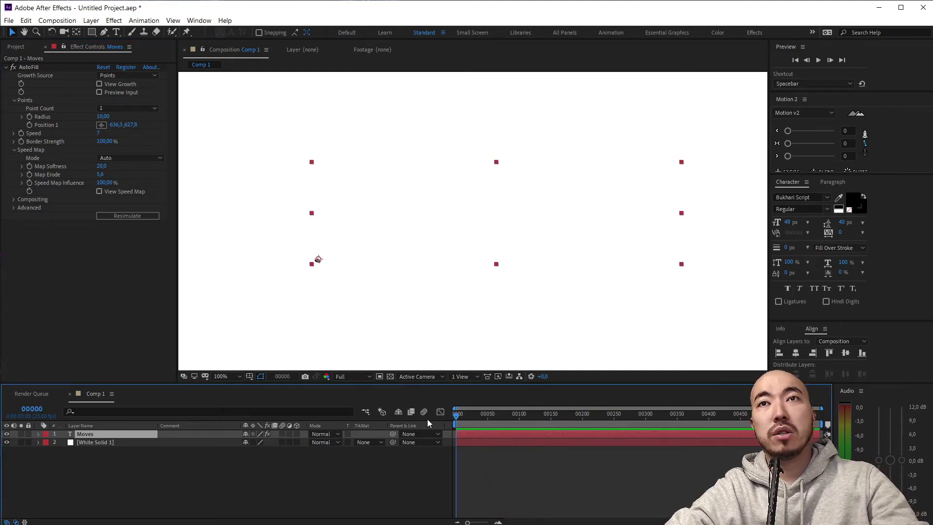
key("space")
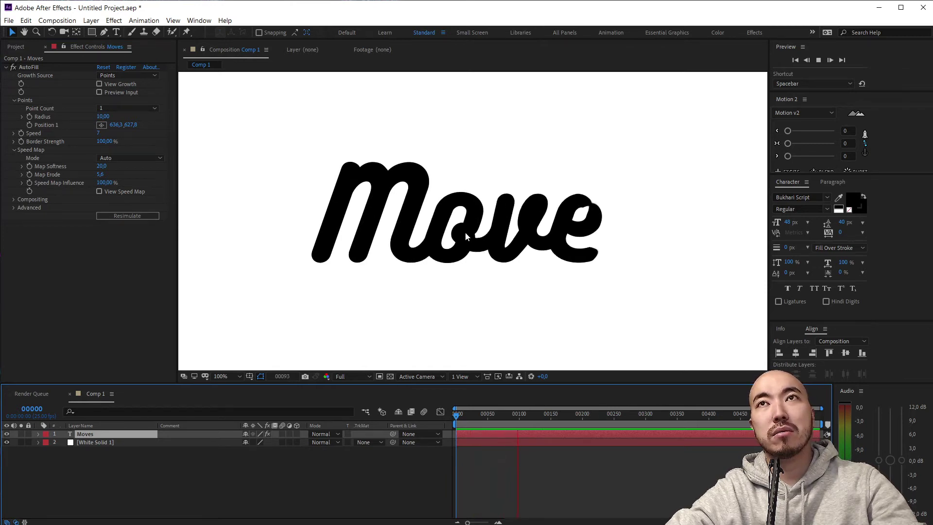
key("space")
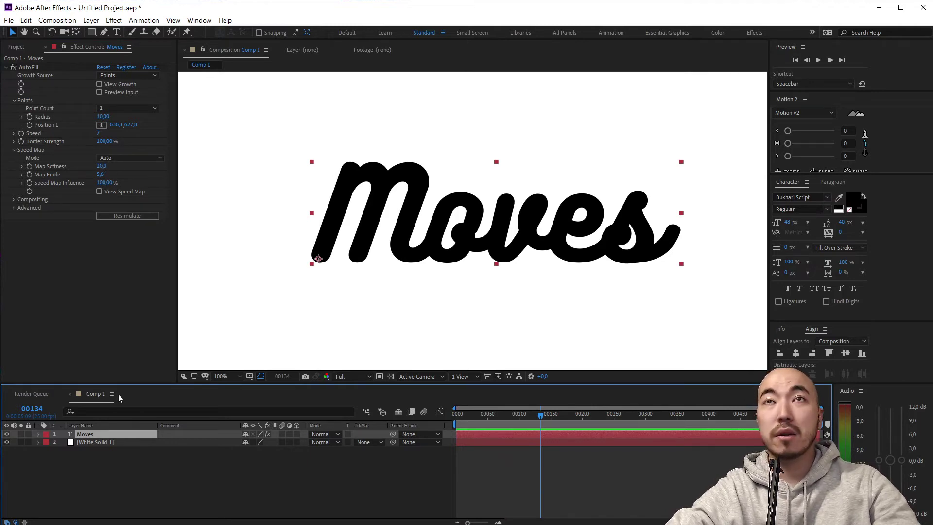
Retype the title as 'AlphaMooves', show the grey preview, and zoom the view to 50%.
double_click(99, 436)
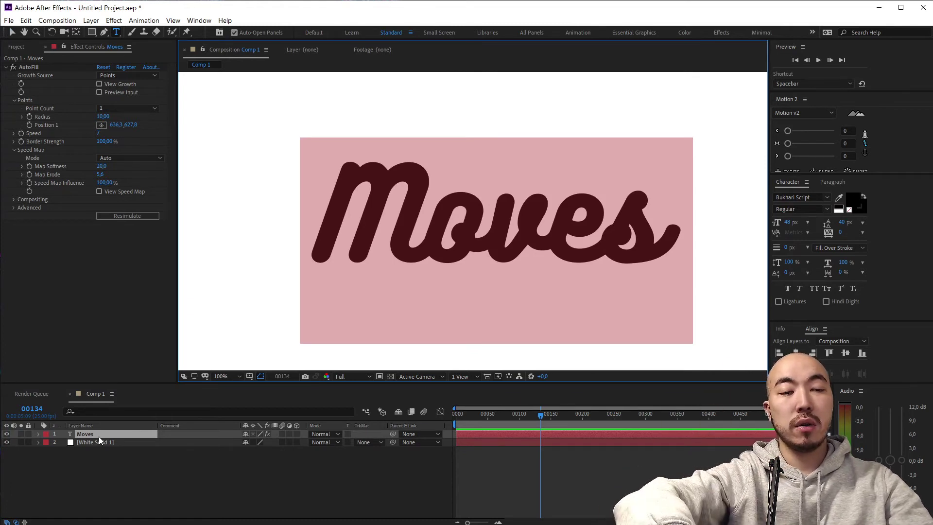
type("A")
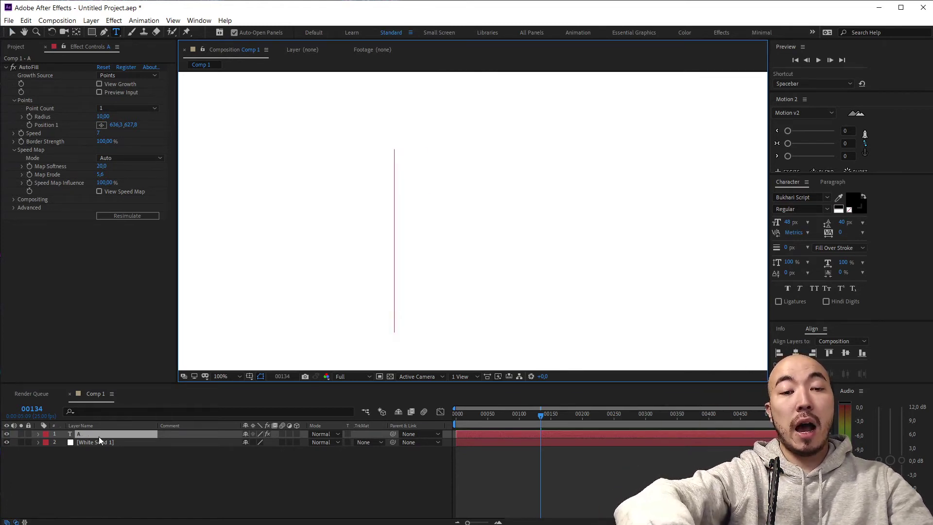
type("lphaMo")
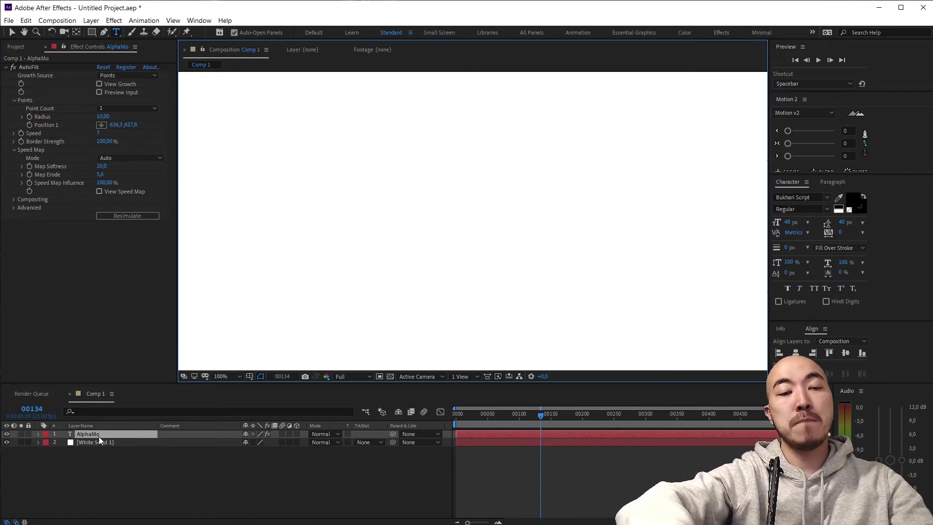
type("oves")
left_click(100, 92)
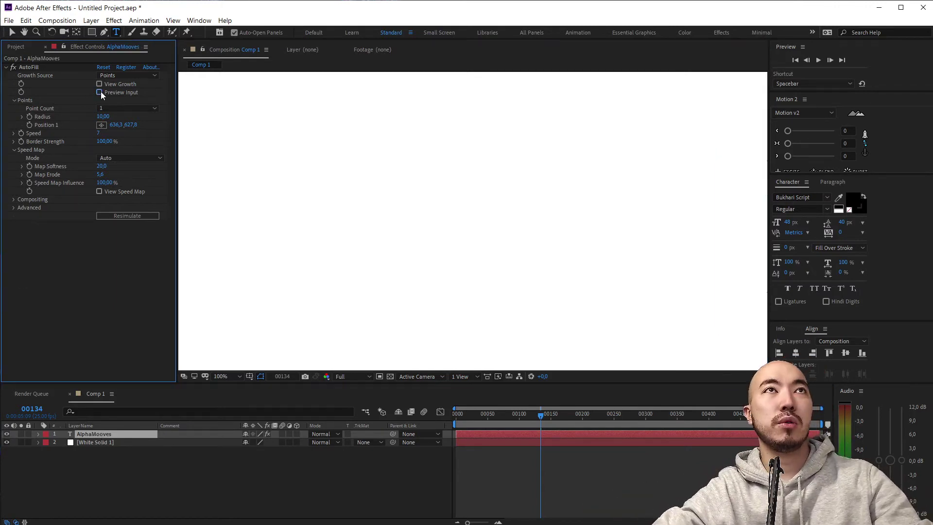
left_click(214, 480)
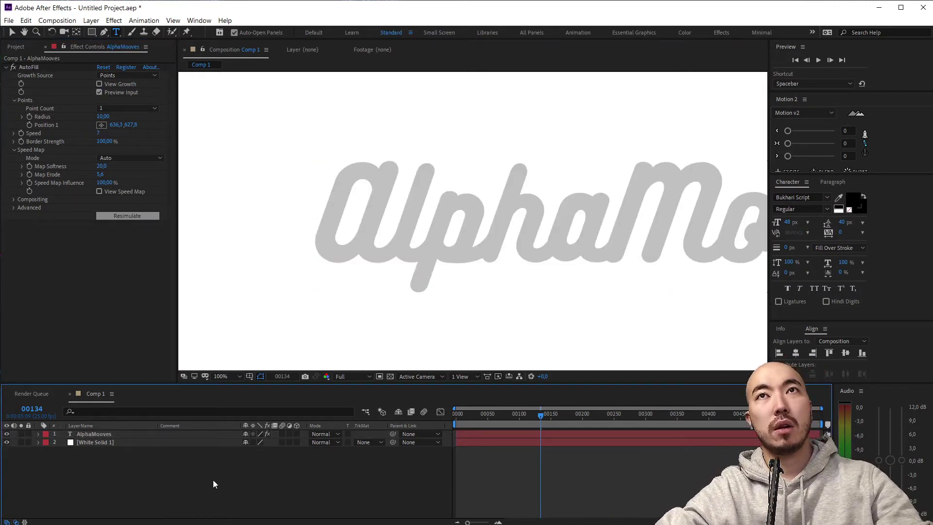
left_click(115, 431)
key("comma")
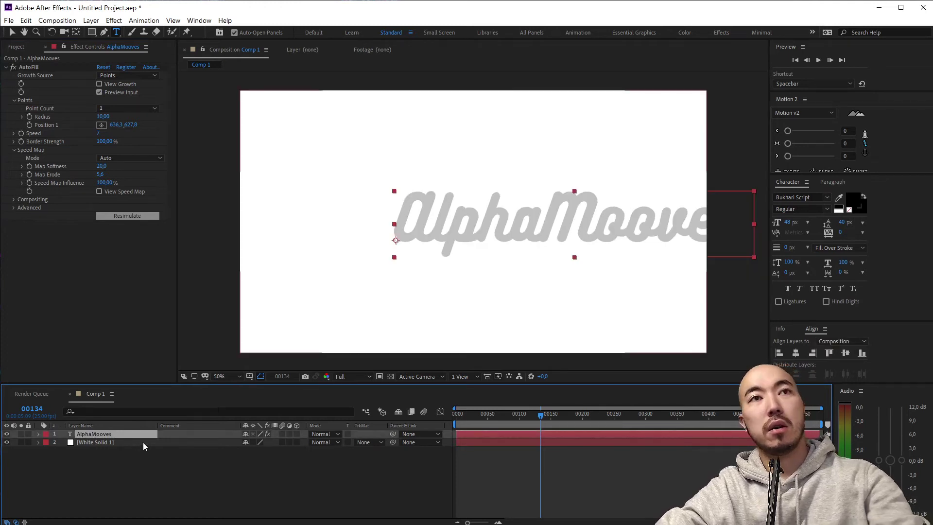
Break the title into two lines before 'Mooves' and centre-align both lines.
double_click(127, 430)
left_click(564, 214)
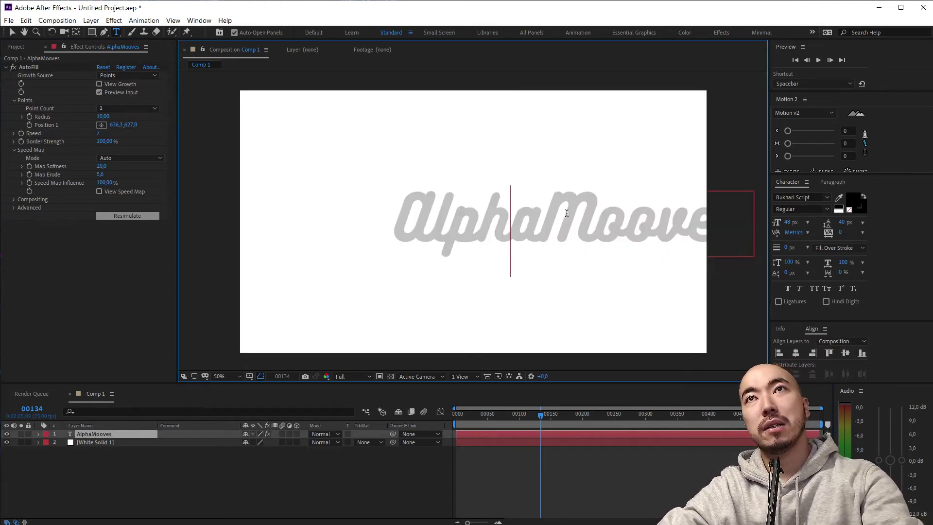
key("Return")
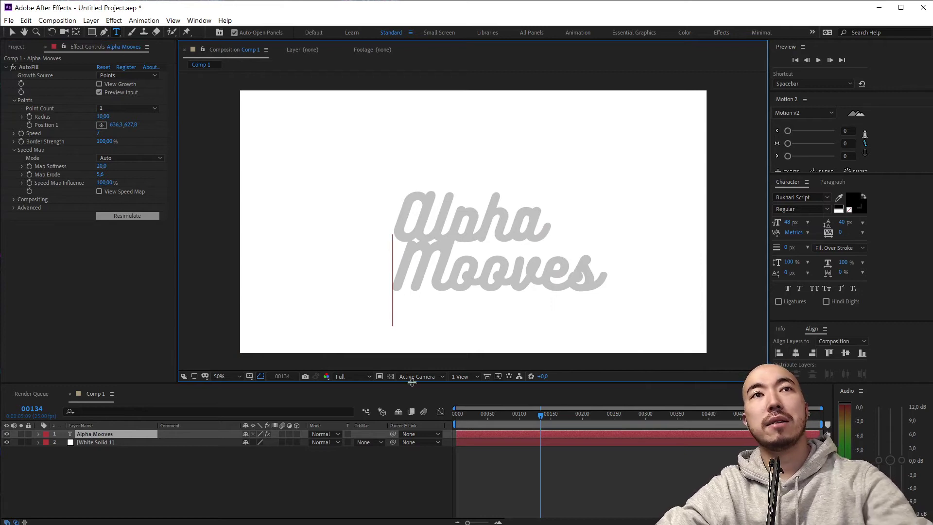
key("ctrl+a")
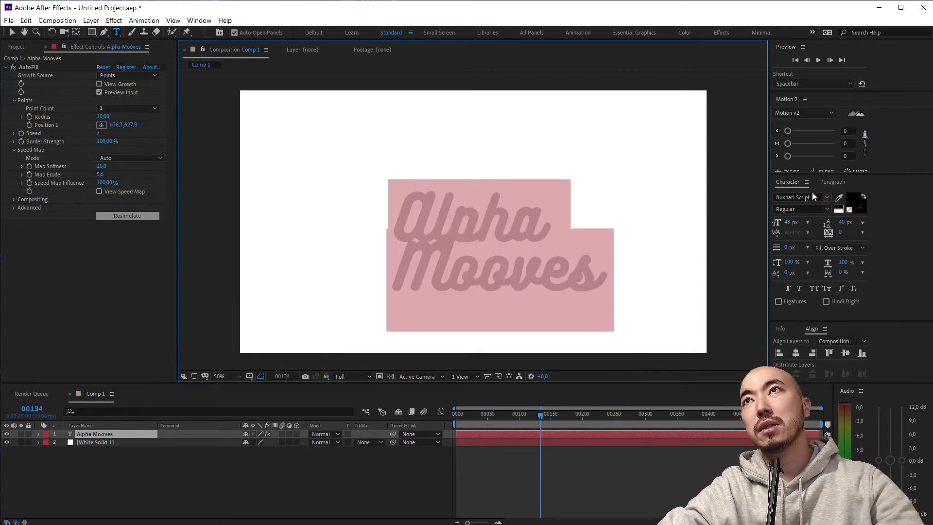
left_click(833, 182)
left_click(791, 196)
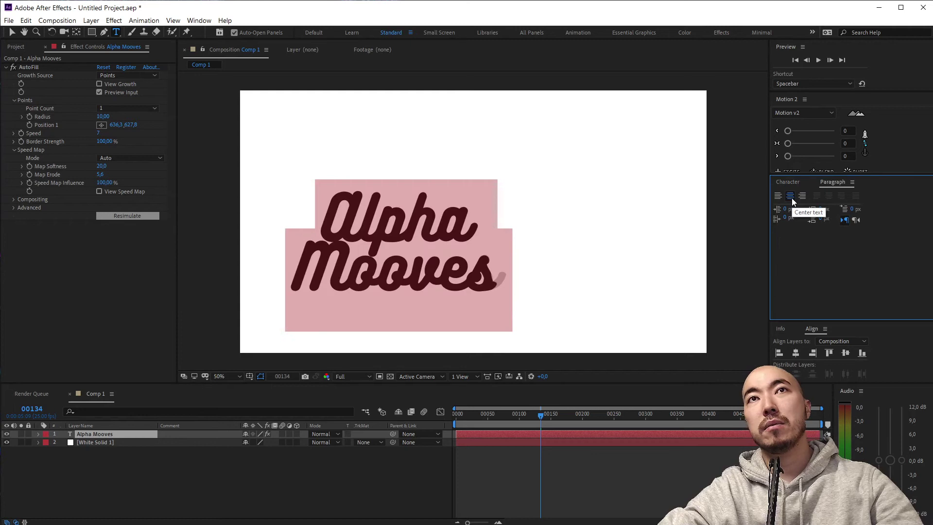
left_click(781, 180)
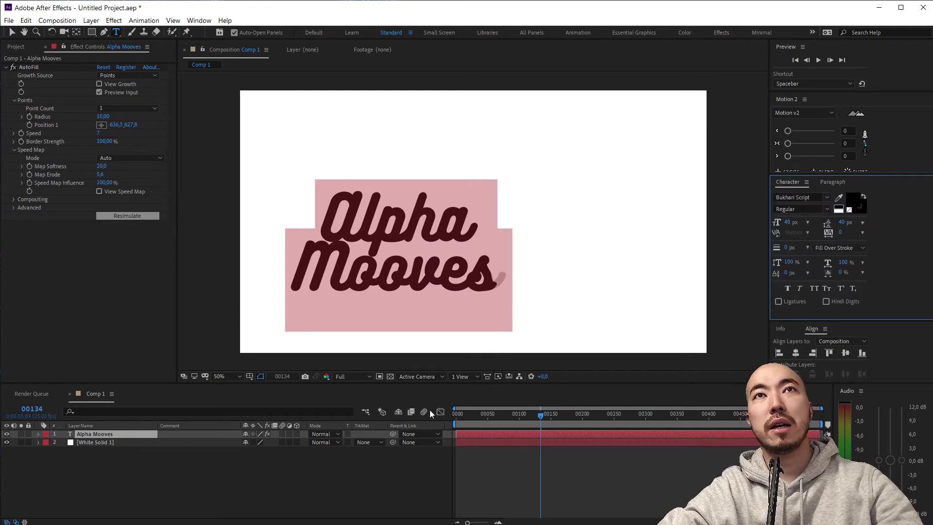
left_click(329, 486)
Scale the title to 530%, centre it in the frame, and widen the leading to about 43.
left_click(104, 433)
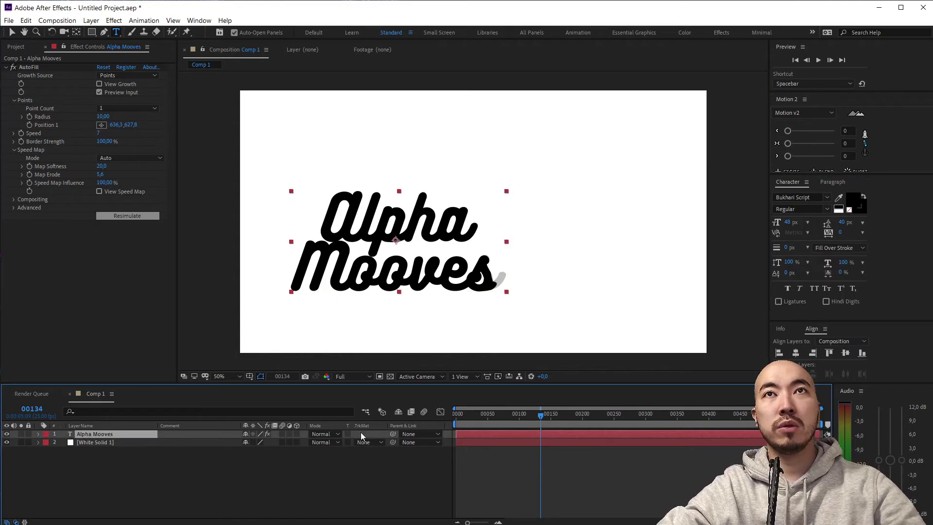
key("s")
left_click_drag(285, 441, 288, 442)
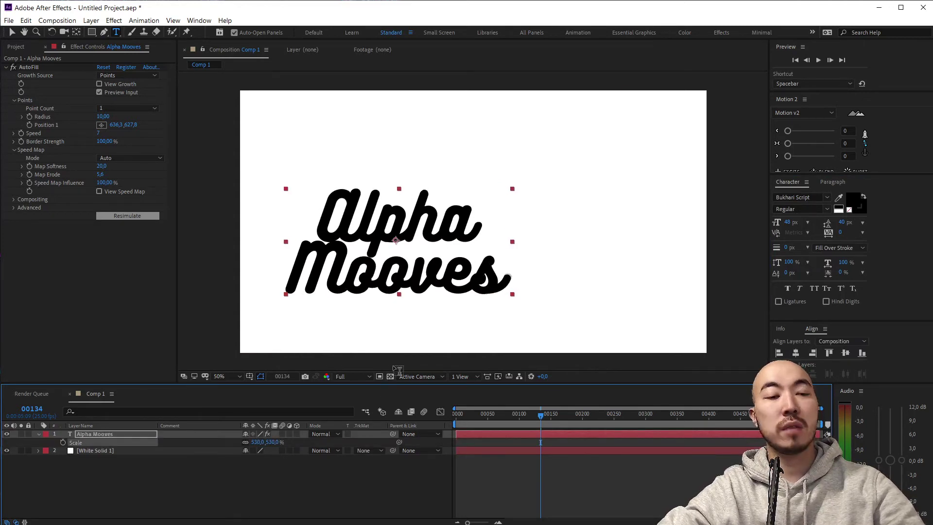
key("v")
left_click_drag(424, 264, 512, 242)
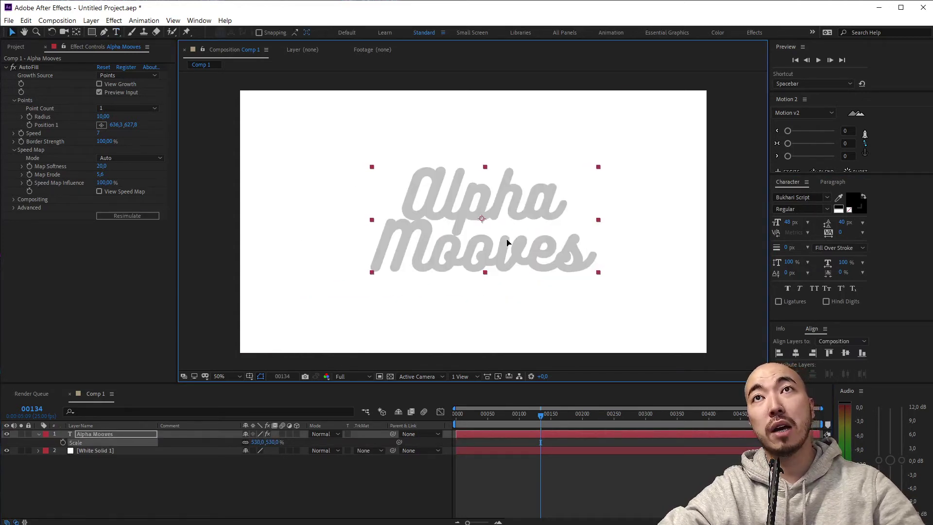
left_click_drag(842, 222, 845, 224)
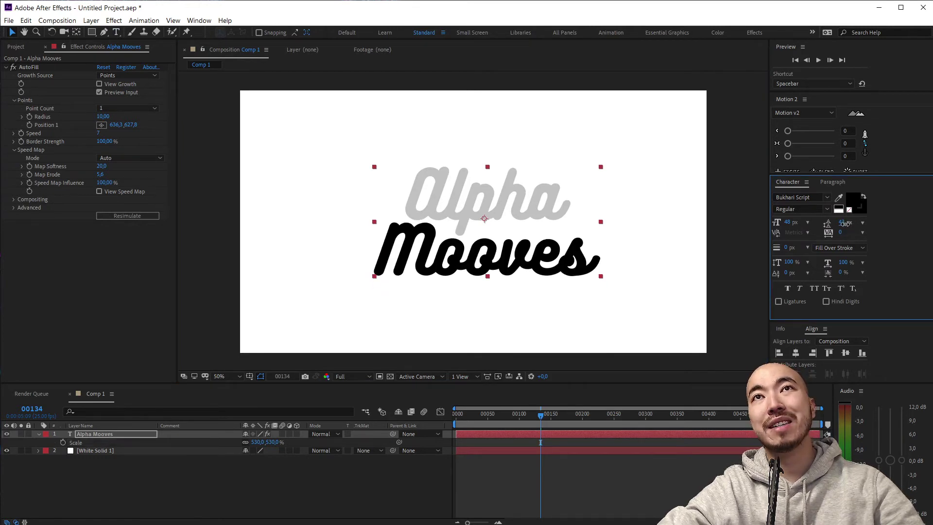
left_click(165, 459)
Give AutoFill two start points, one atop Alpha and one below Mooves, and preview from frame 0.
left_click(125, 108)
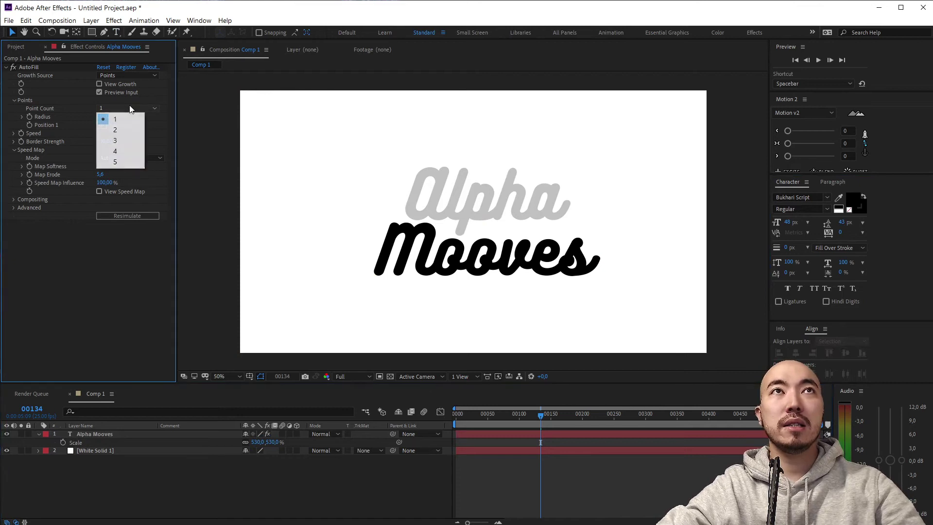
left_click(123, 130)
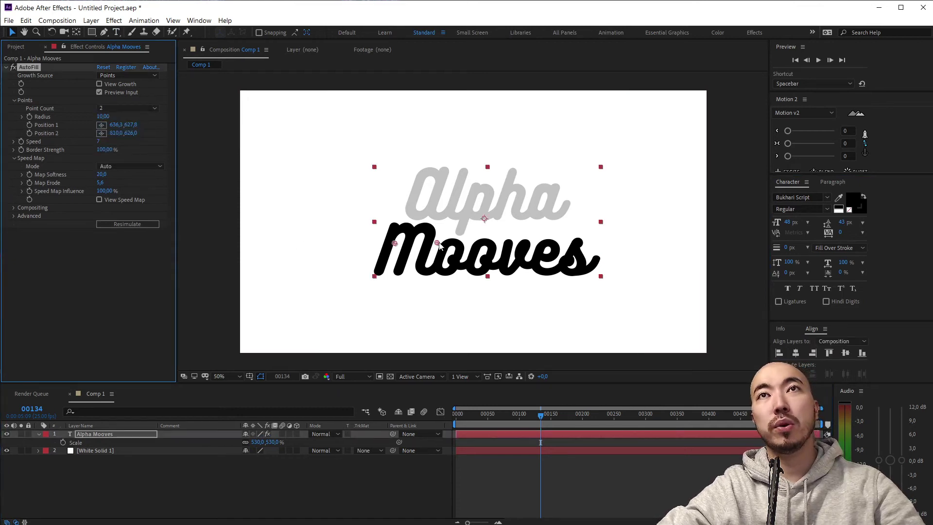
left_click_drag(437, 243, 446, 166)
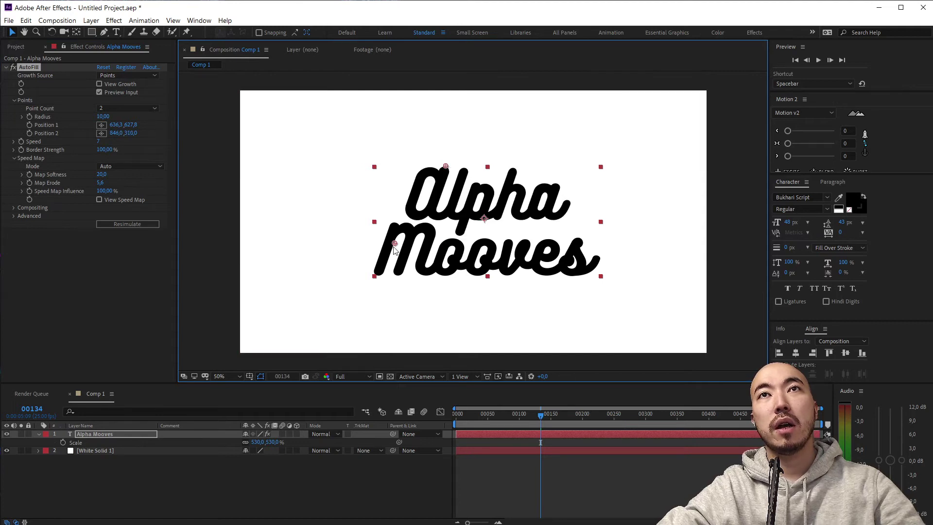
mouse_move(390, 270)
left_mouse_down()
mouse_move(387, 282)
mouse_move(377, 279)
left_mouse_up()
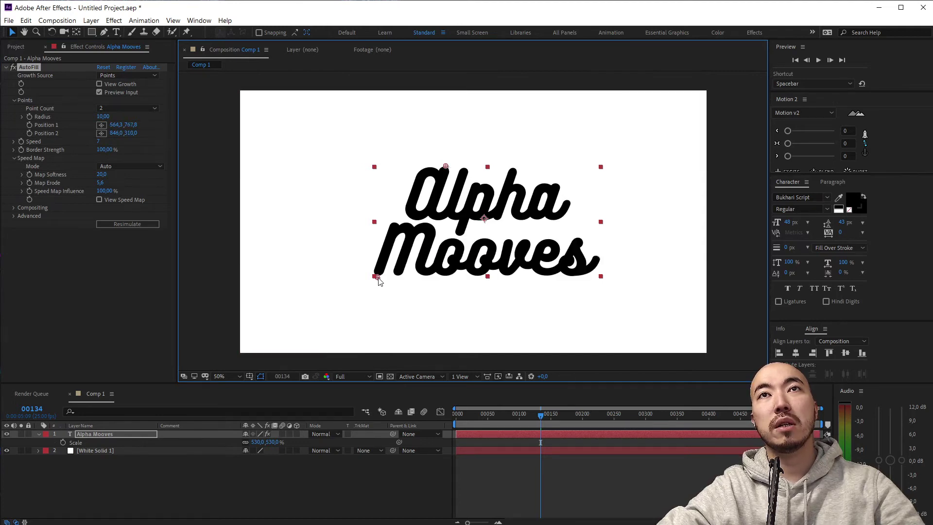
key("Home")
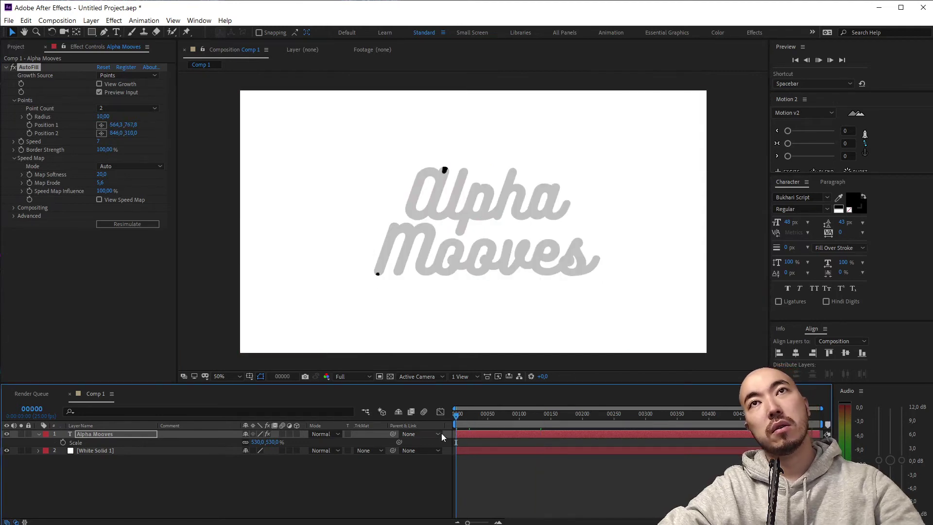
key("space")
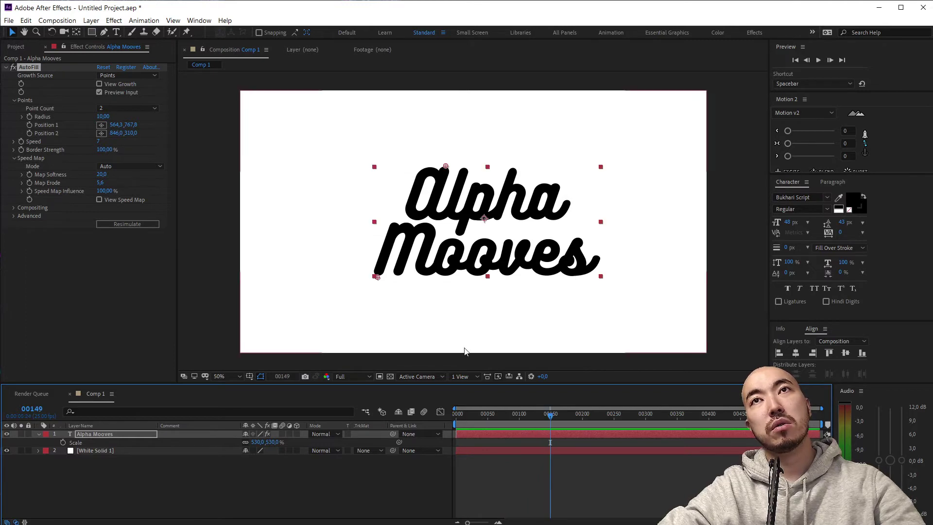
Correct the title to 'Alpha Moves' and shift the first AutoFill point onto the start of Moves.
left_click(104, 436)
double_click(482, 253)
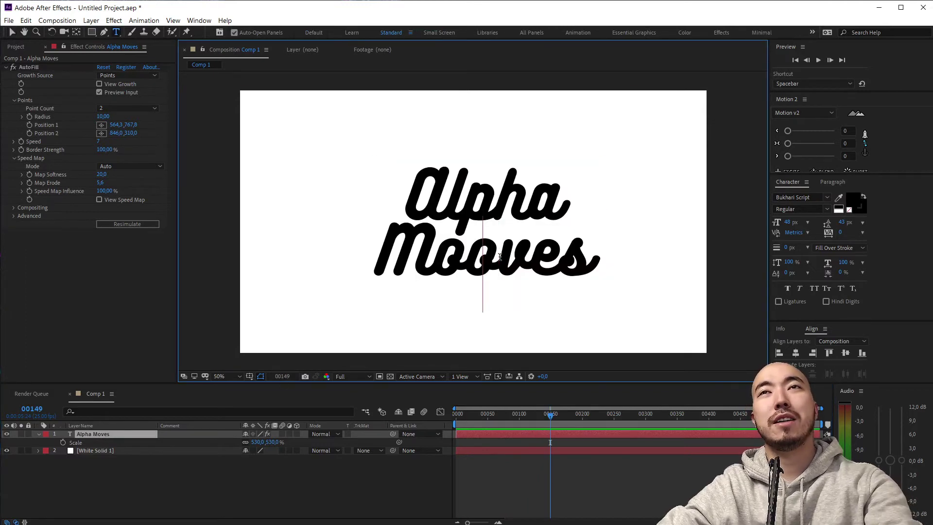
key("BackSpace")
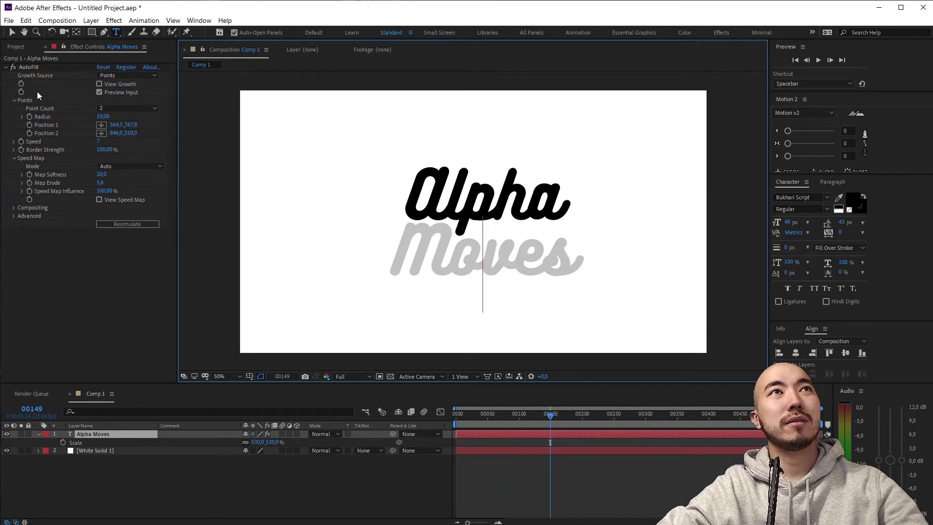
left_click(31, 67)
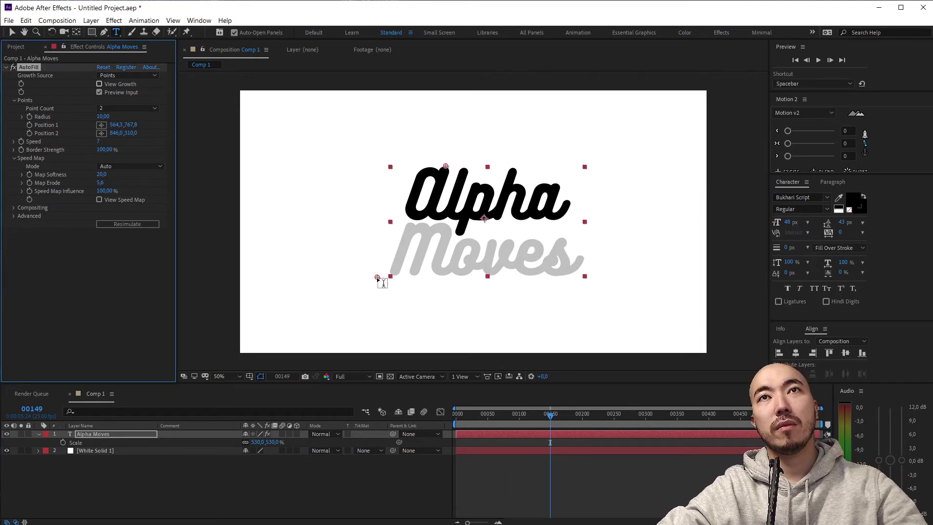
key("v")
left_click_drag(378, 277, 392, 276)
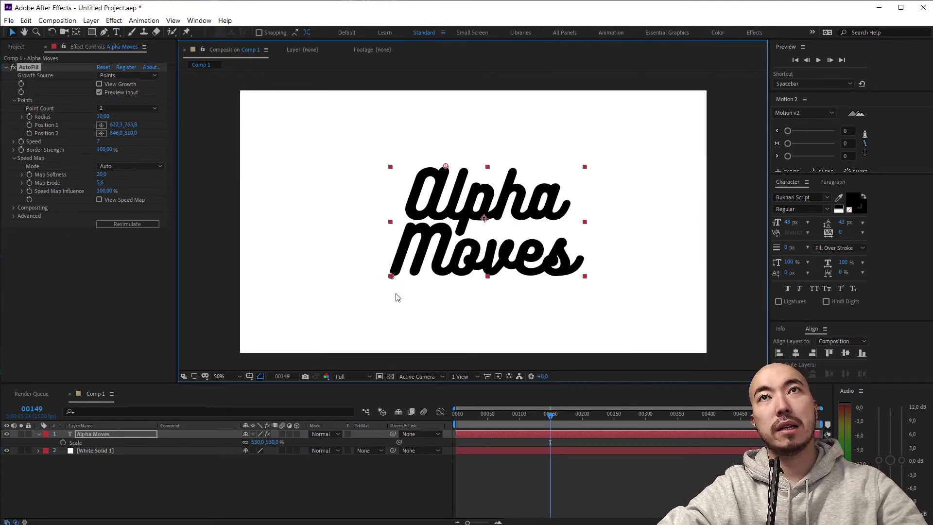
Hide the grey source preview, replay the write-on, and collapse the layer's properties.
key("space")
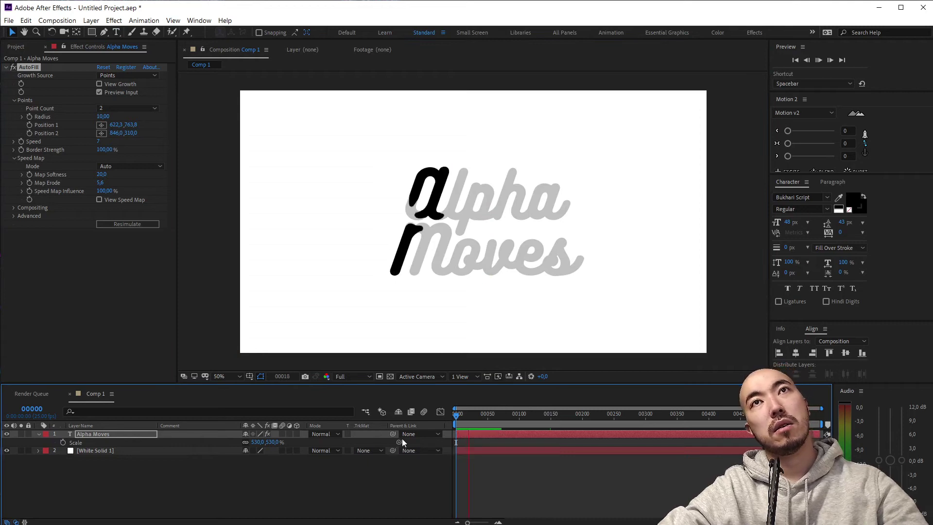
left_click(99, 93)
left_click(99, 92)
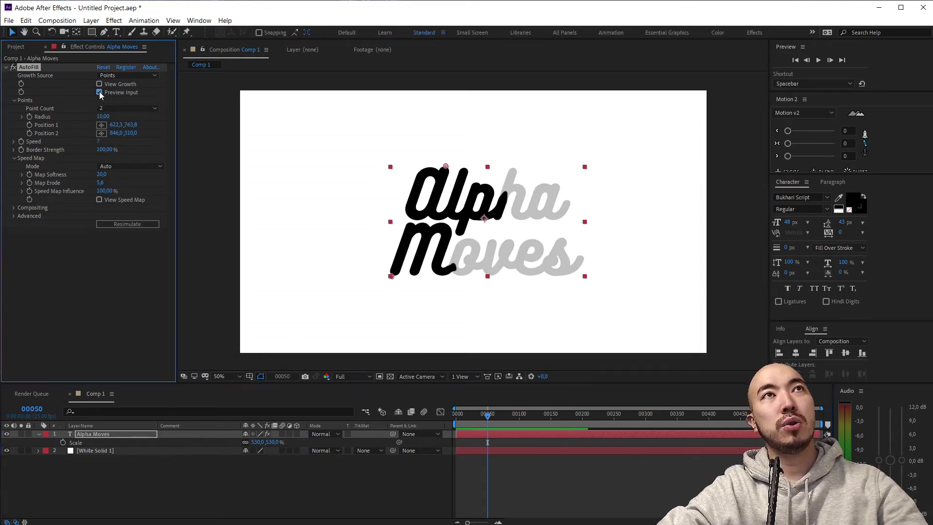
left_click(491, 434)
key("space")
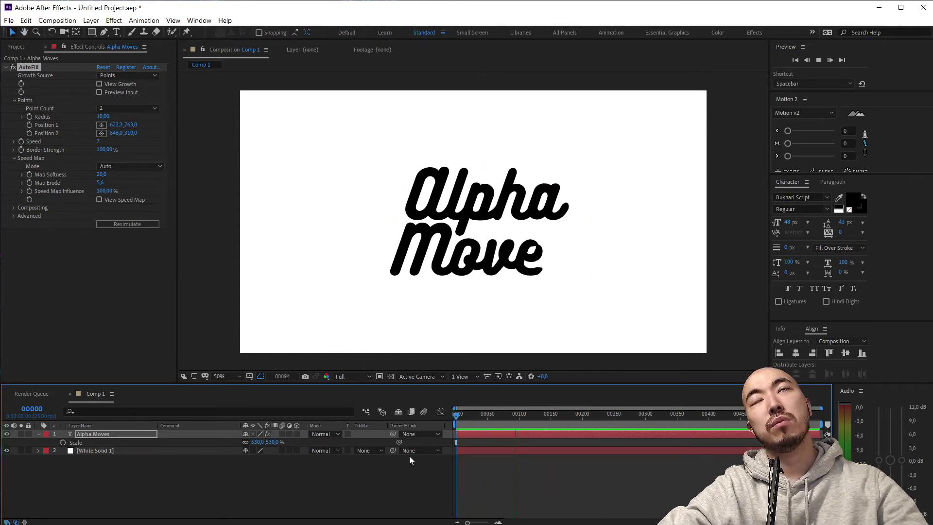
key("space")
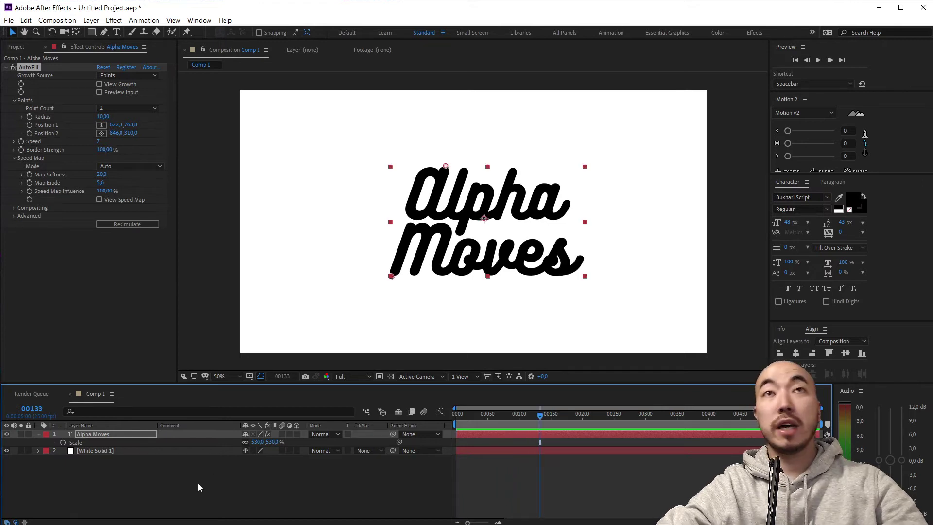
left_click(94, 459)
left_click(38, 434)
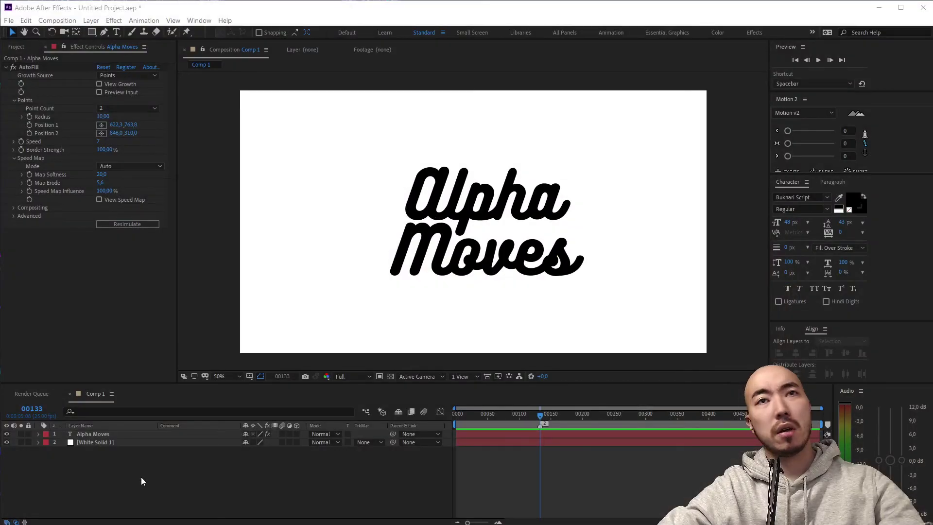
Add a Fill effect to White Solid 1 and set it to black 000000.
left_click(101, 442)
key("ctrl+space")
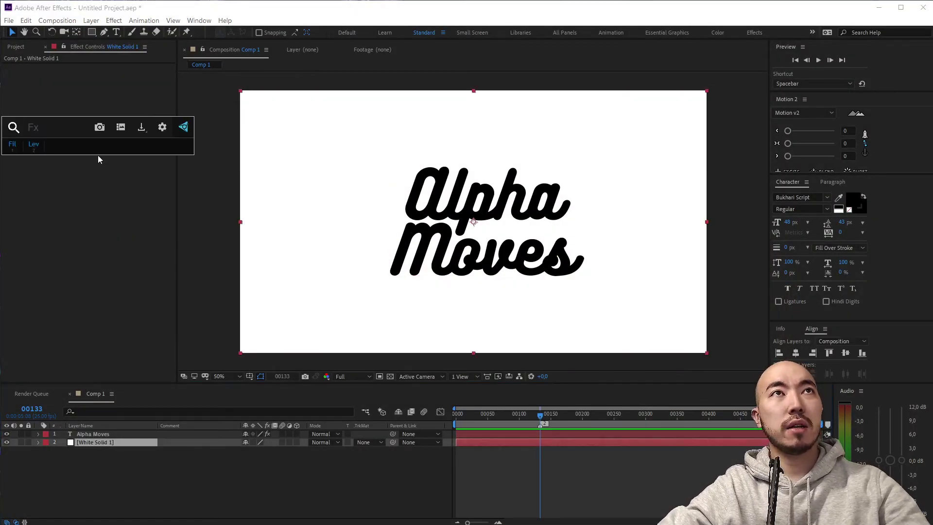
type("fill")
key("Return")
left_click(102, 93)
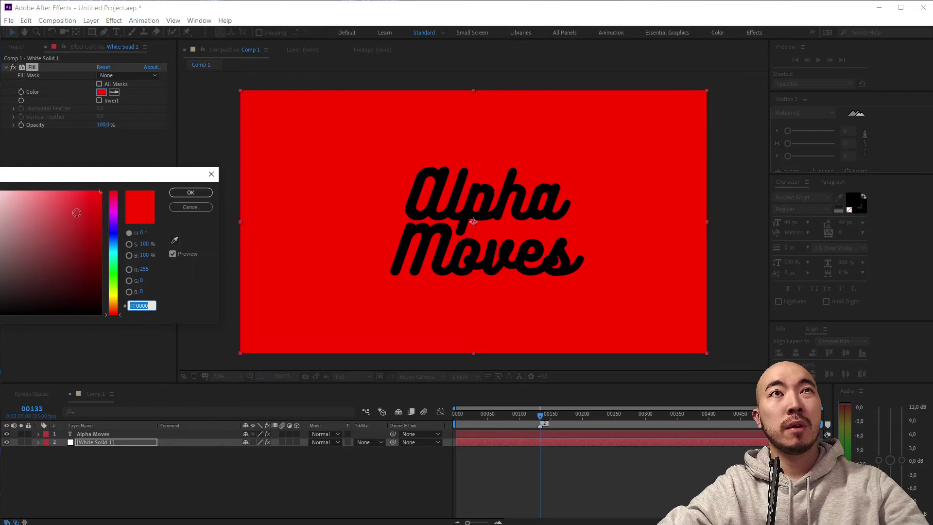
type("000000")
key("Return")
Add a Fill effect to the Alpha Moves title and set it to white FFFFFF.
left_click(94, 433)
key("ctrl+space")
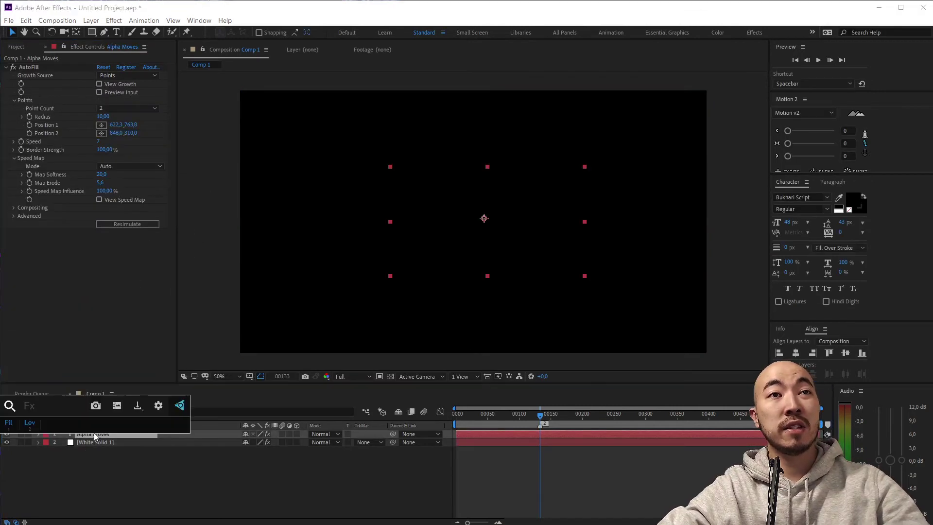
type("fill")
key("Return")
left_click(101, 258)
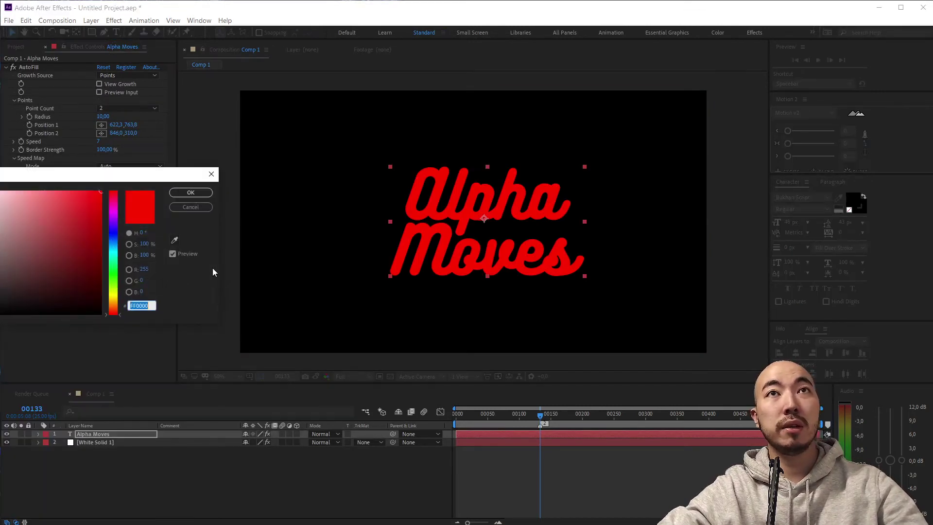
type("FFFFFF")
left_click(189, 193)
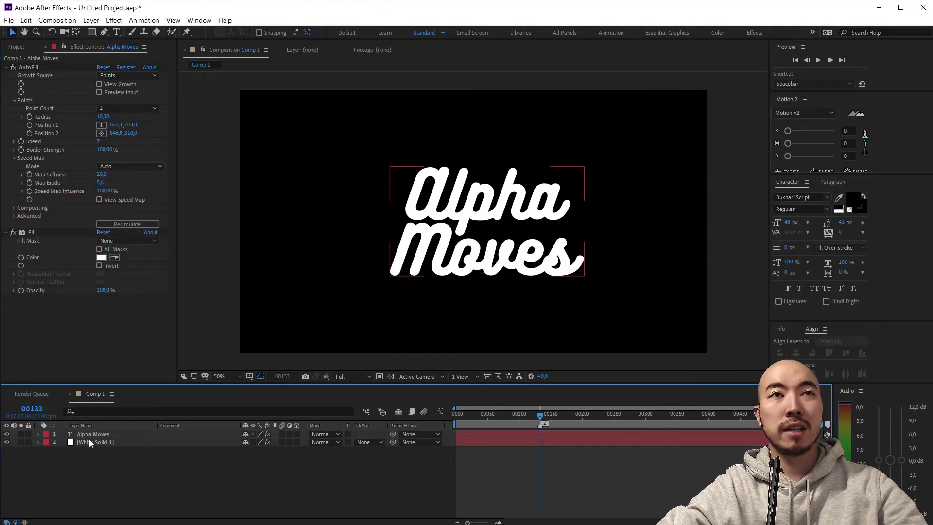
Duplicate the title, give the original layer a red FF0000 fill, and preview from the start.
key("ctrl+d")
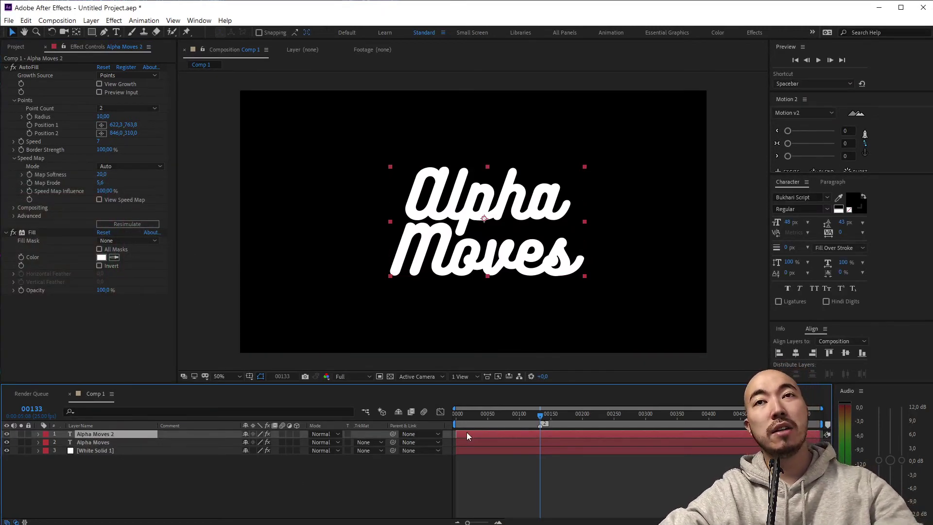
left_click(471, 441)
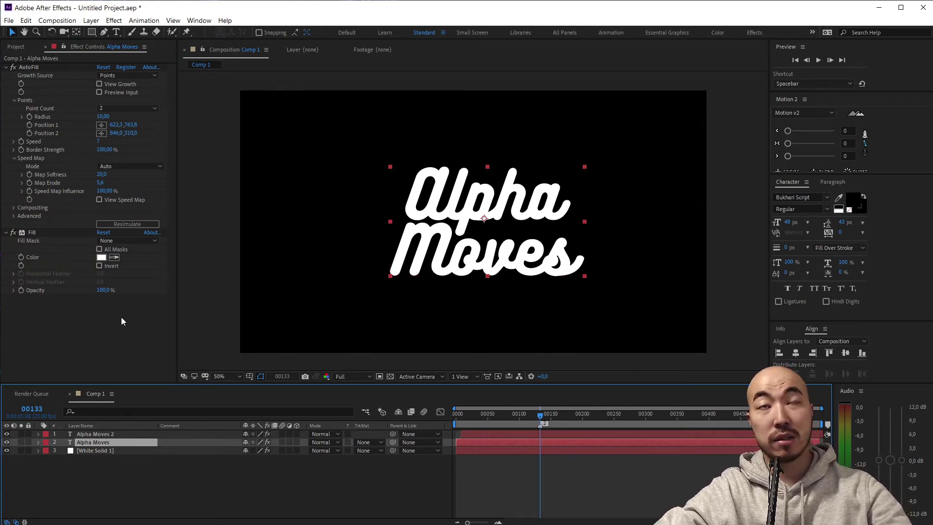
left_click(101, 258)
key("ctrl+v")
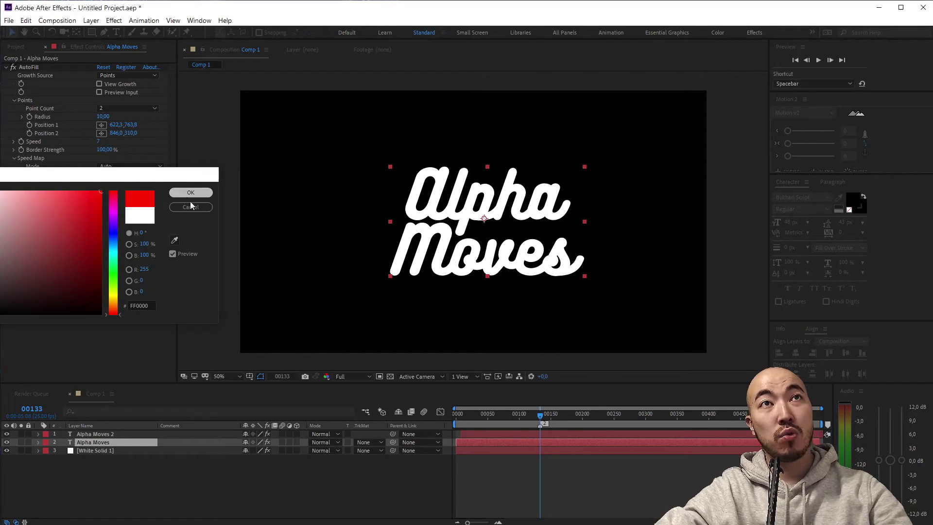
left_click(190, 192)
left_click(409, 490)
left_click(455, 413)
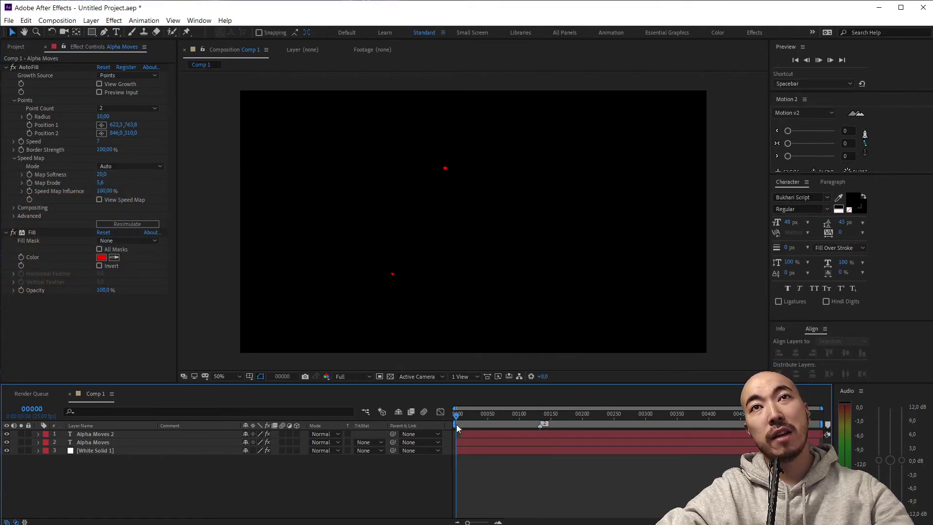
key("space")
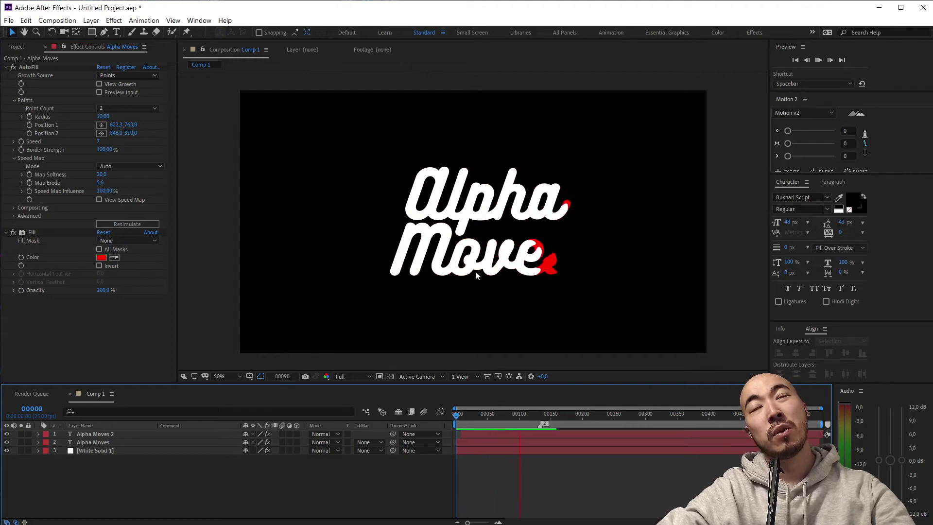
key("space")
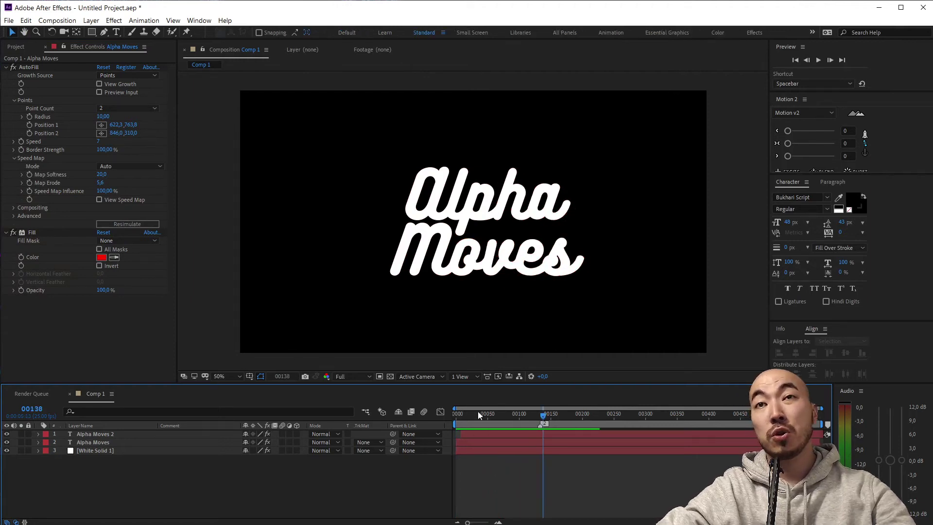
Duplicate the Alpha Moves layer and shift the copy later in the timeline.
left_click_drag(478, 413, 488, 419)
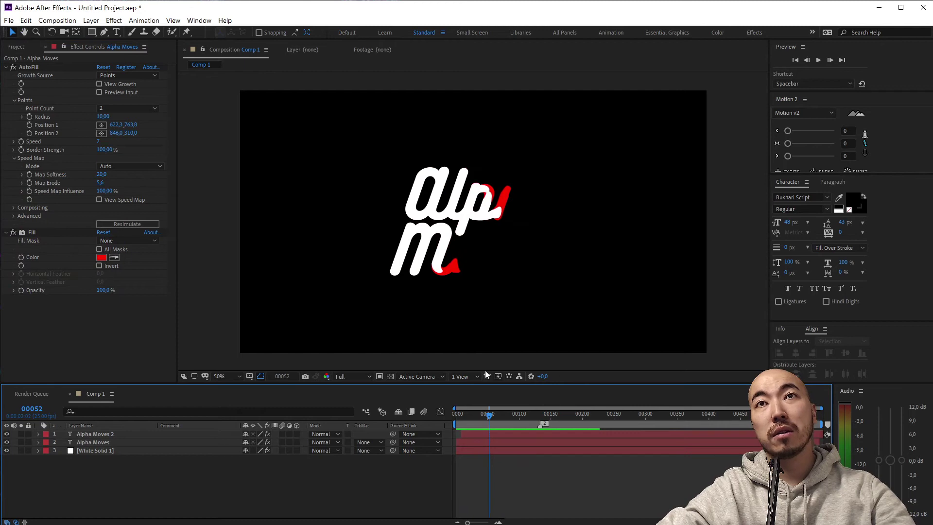
left_click(107, 441)
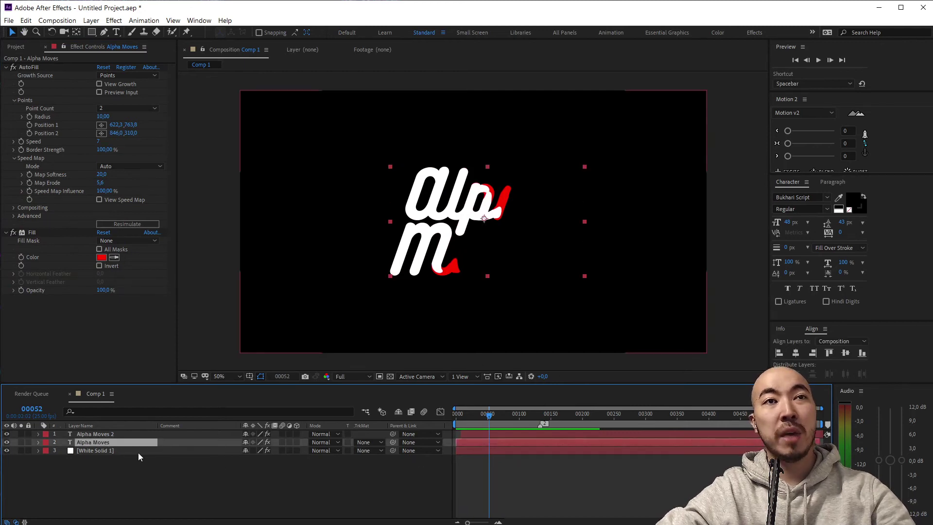
key("ctrl+d")
left_click_drag(467, 434, 474, 435)
left_click(470, 442)
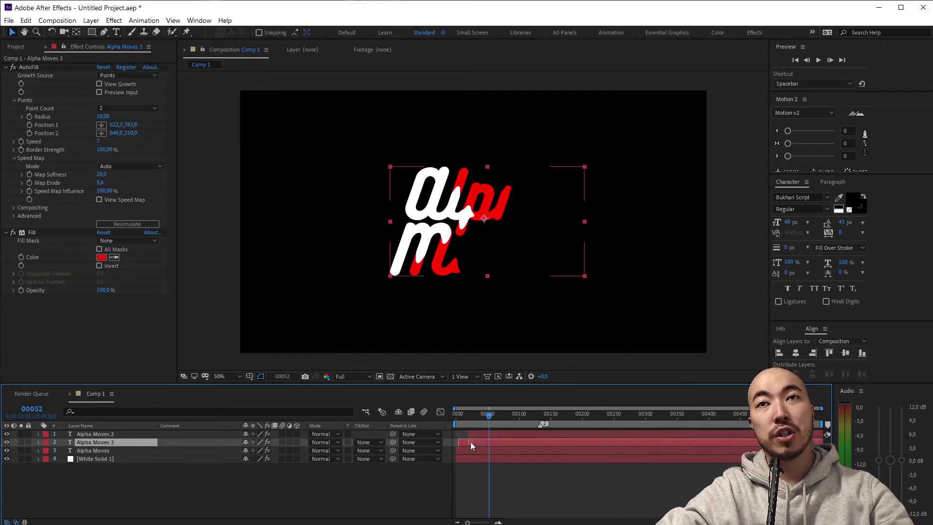
Change the bottom Alpha Moves copy's fill from red to yellow and preview from the start.
left_click(470, 454)
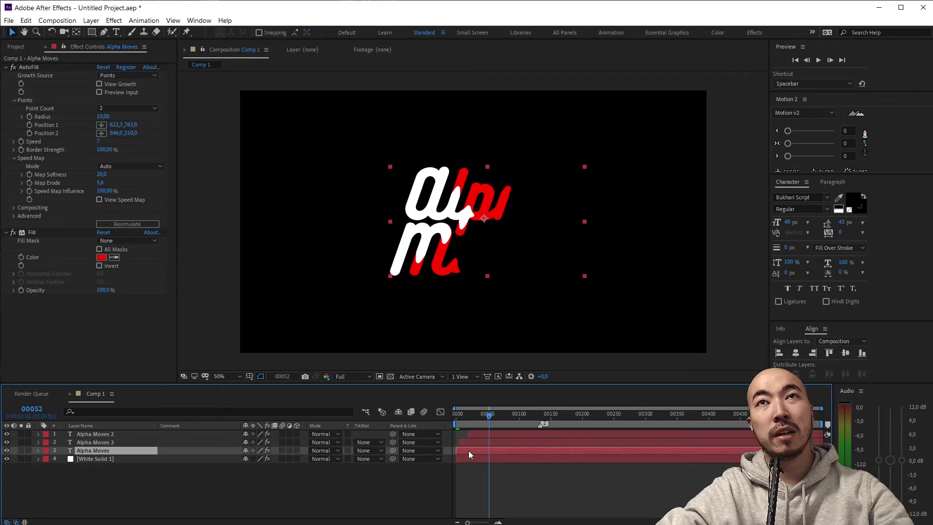
left_click(102, 257)
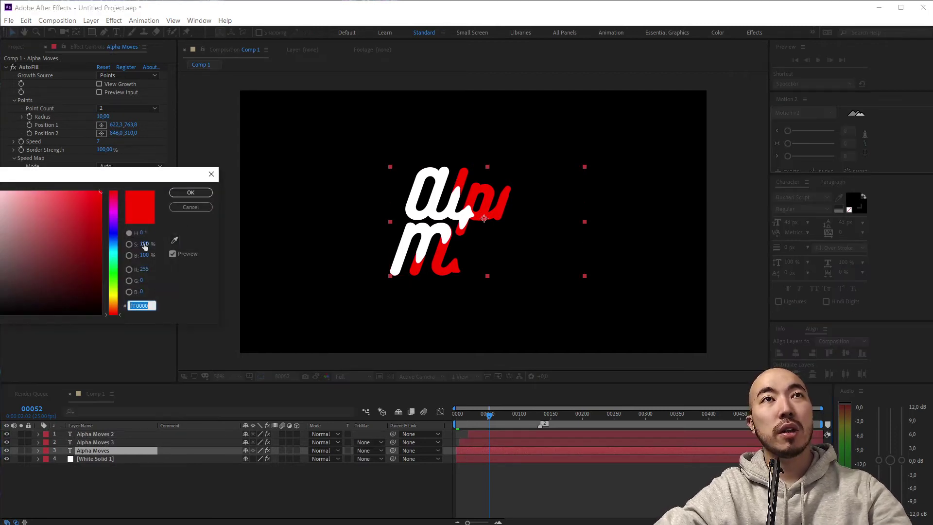
mouse_move(114, 284)
left_mouse_down()
mouse_move(116, 305)
mouse_move(122, 298)
left_mouse_up()
left_click(174, 195)
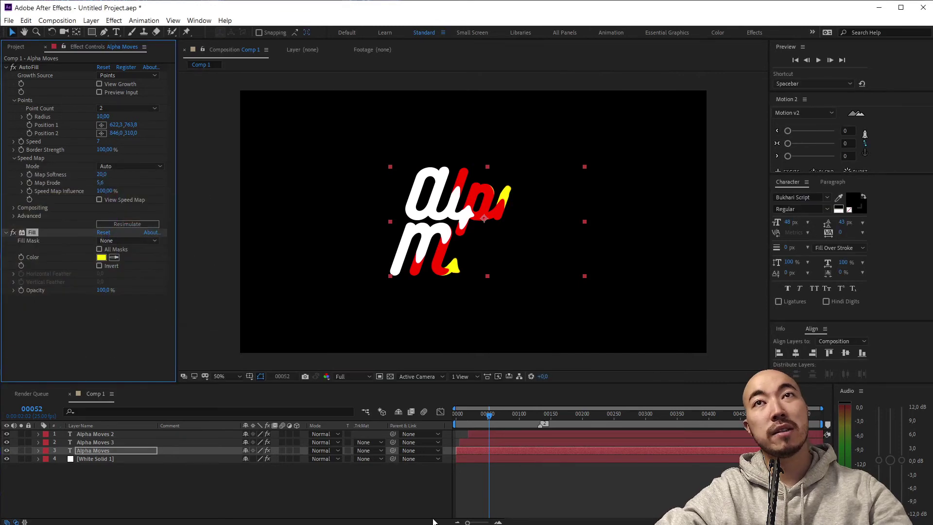
left_click(398, 494)
key("Home")
key("space")
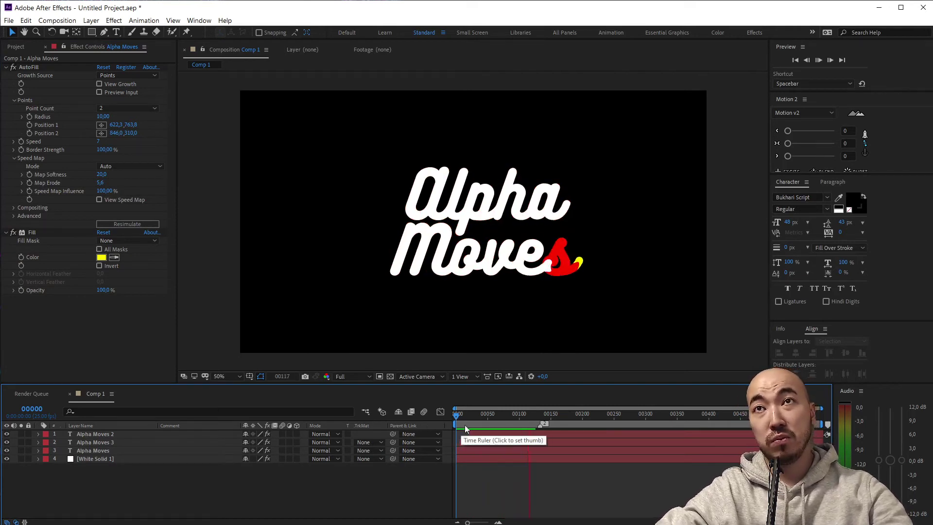
Slide the white Alpha Moves 2 layer later in the timeline and preview from the first frame.
key("space")
left_click(489, 433)
left_click_drag(478, 435, 481, 435)
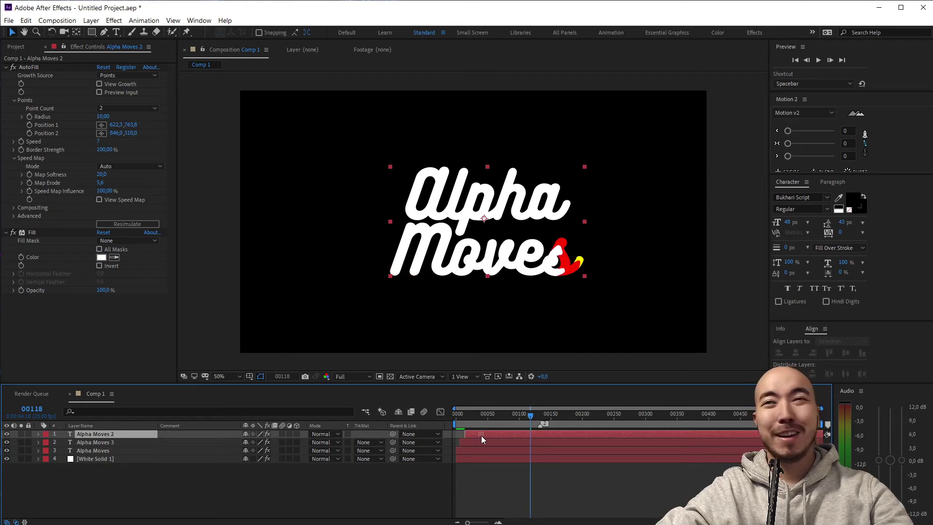
left_click(456, 413)
key("space")
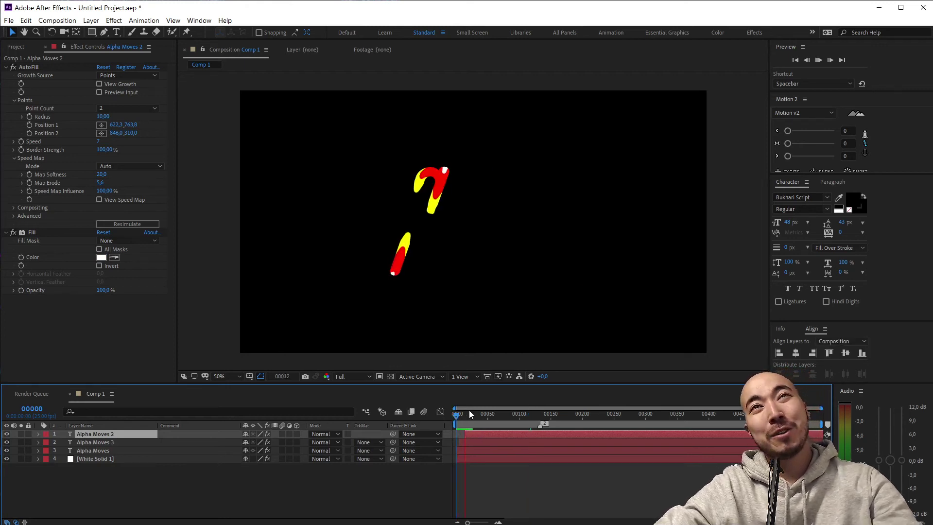
scroll(489, 246, "up", 2)
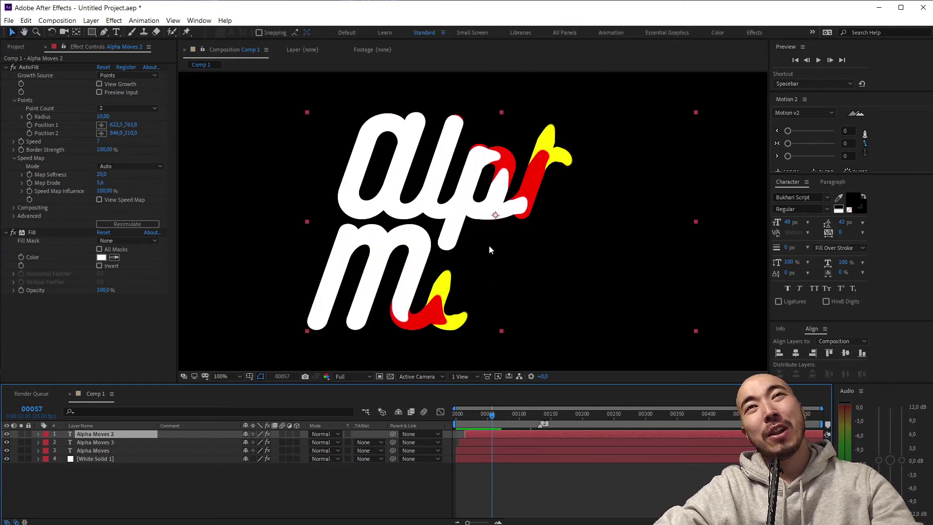
key("space")
key("space")
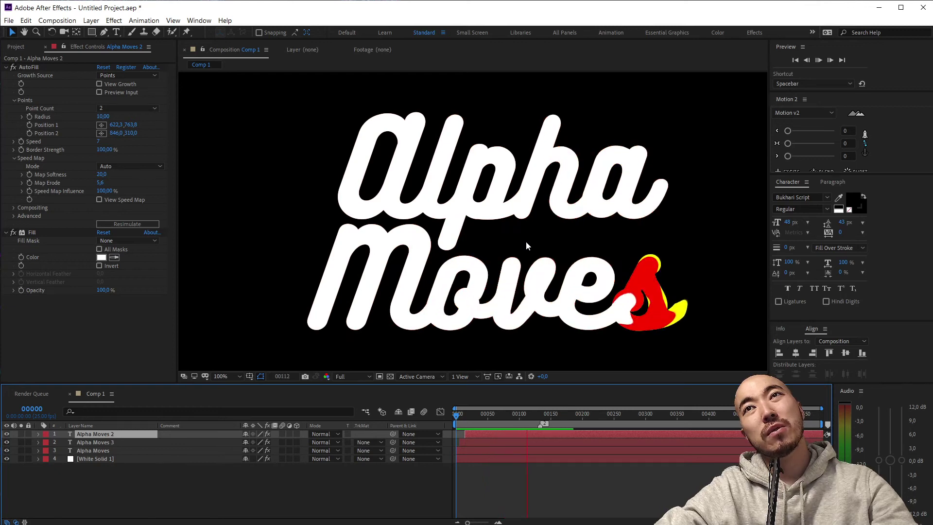
key("space")
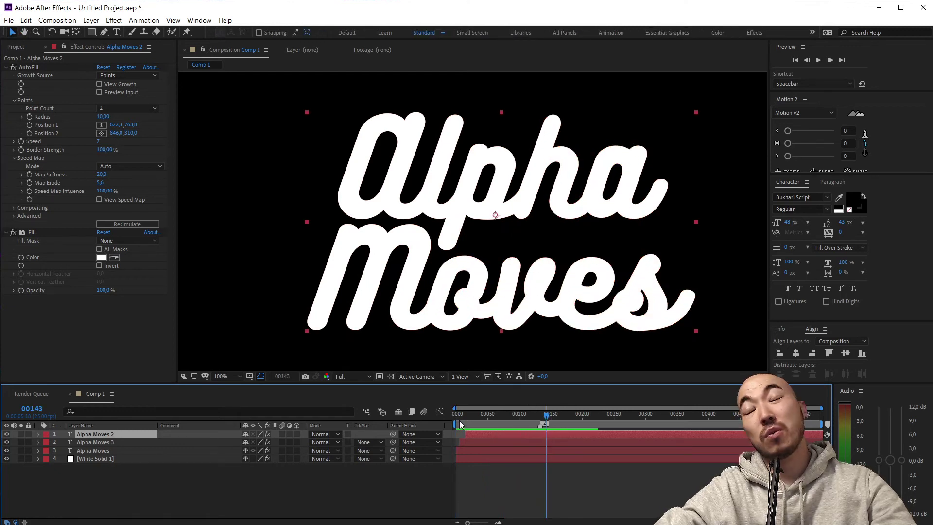
key("space")
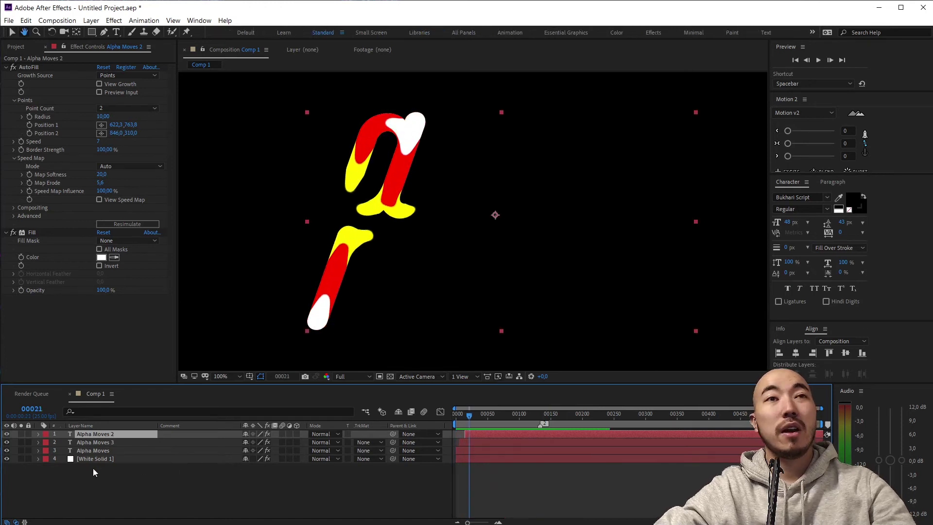
key("ctrl+alt+y")
key("ctrl+space")
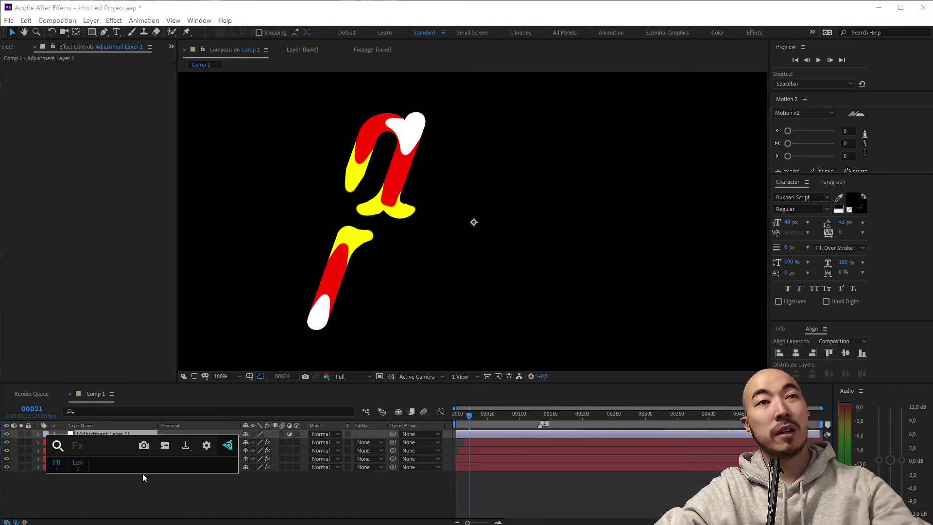
type("glo")
left_click(141, 471)
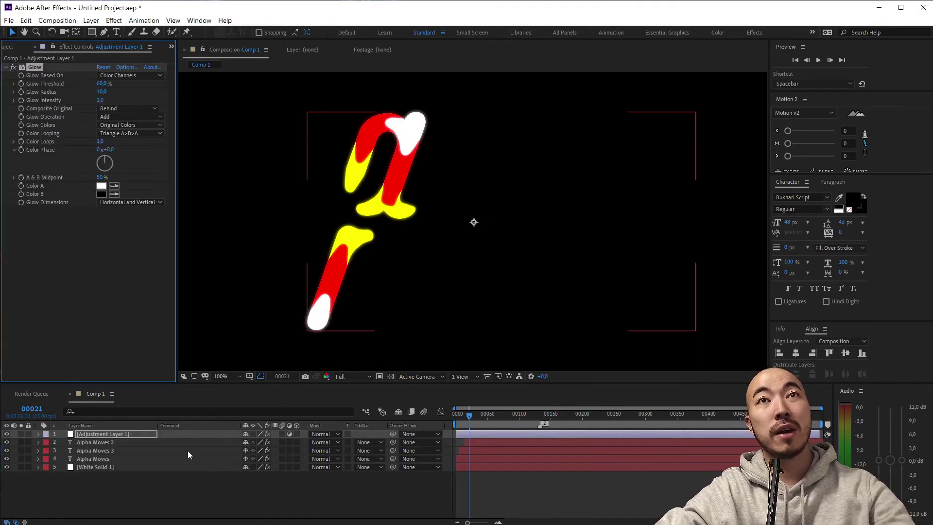
left_click_drag(171, 96, 208, 96)
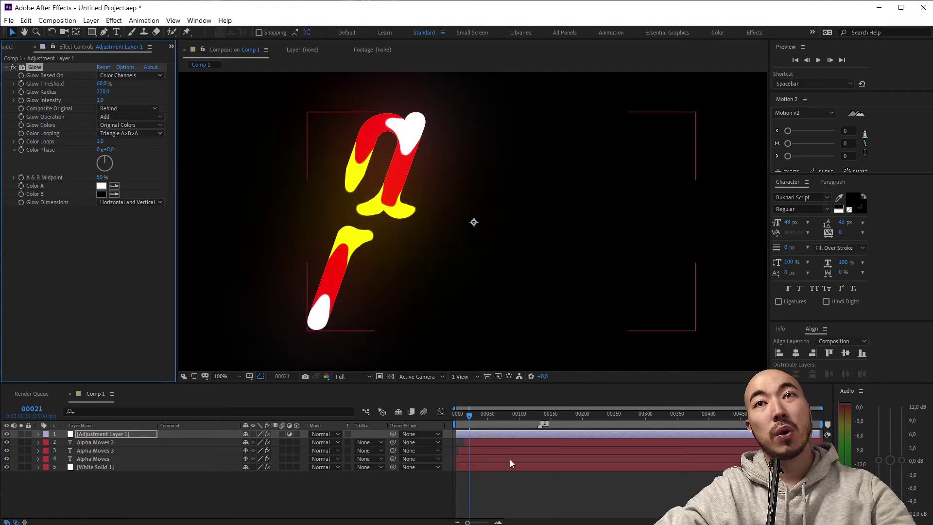
left_click(421, 426)
key("Home")
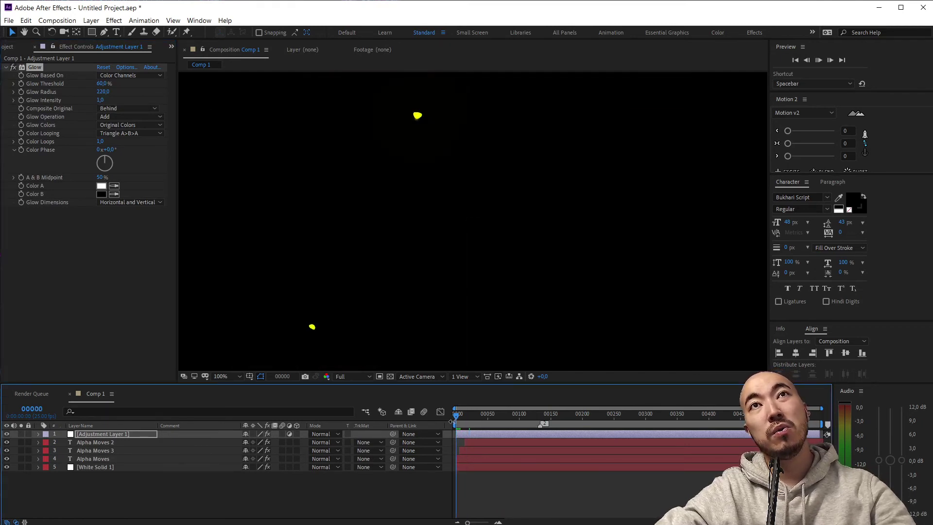
key("space")
key("space")
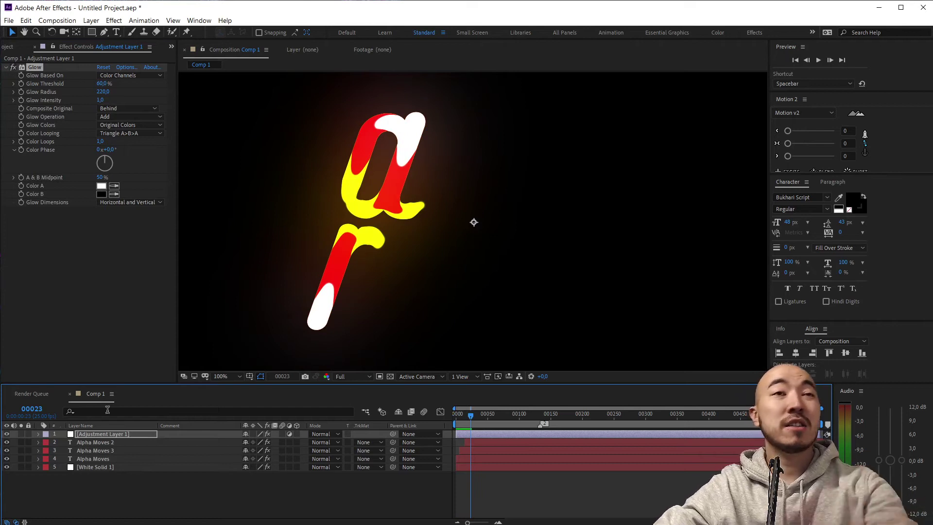
left_click(122, 486)
left_click(122, 433)
key("Delete")
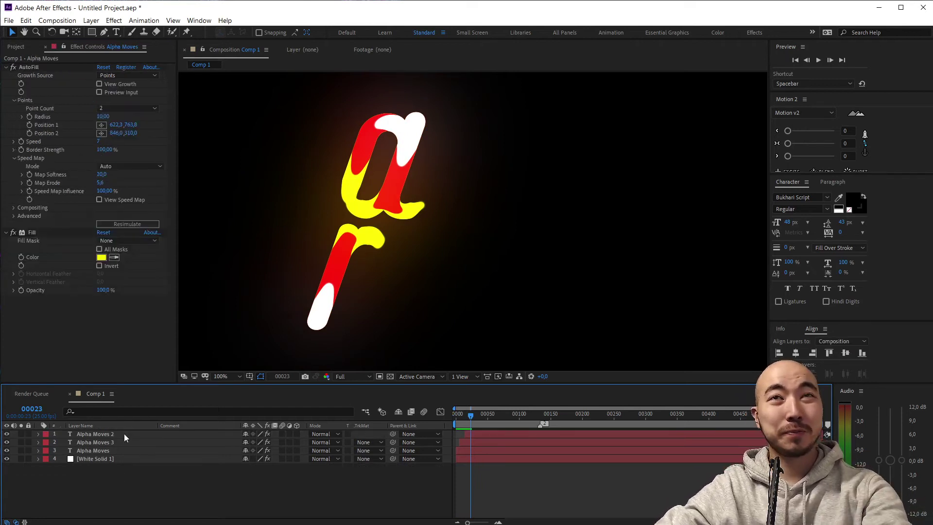
Zoom the viewer out, then copy dark purple #21094E from the Color Hunt palette.
key("comma")
key("comma")
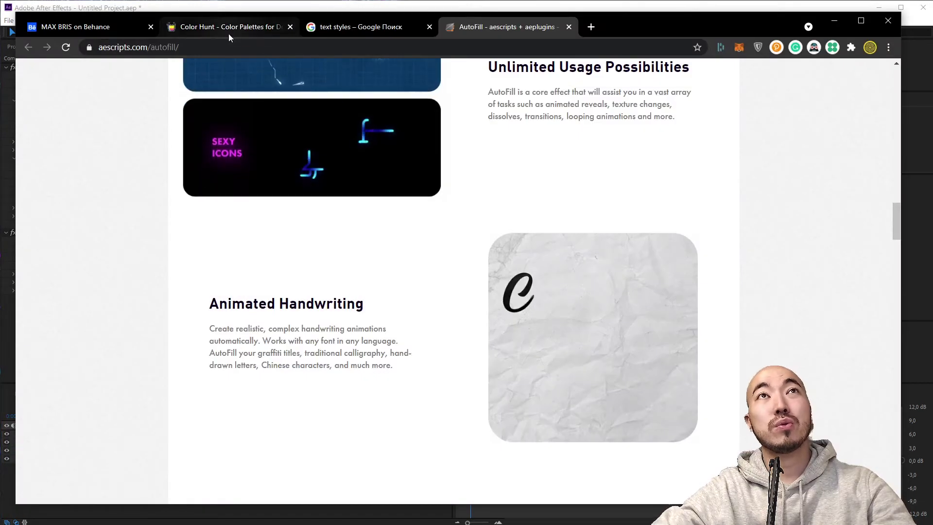
left_click(229, 30)
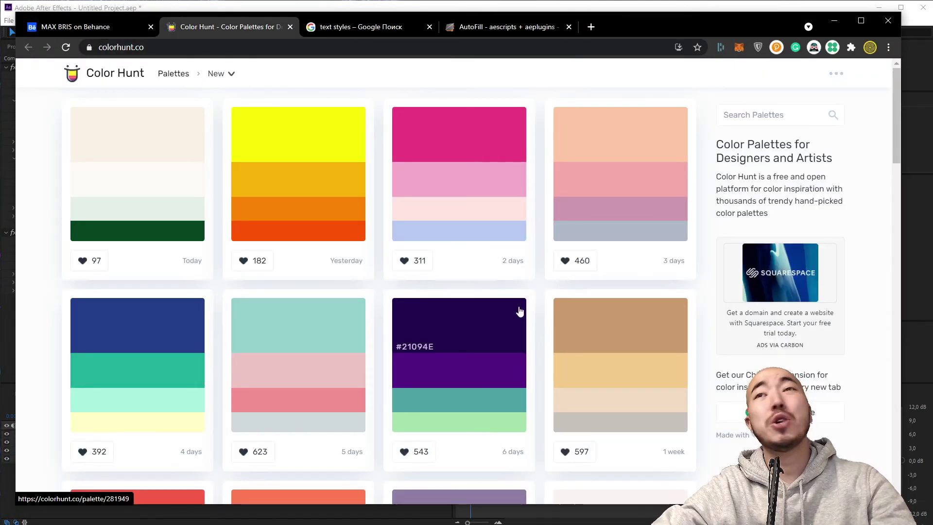
scroll(519, 311, "down", 5)
scroll(520, 307, "up", 2)
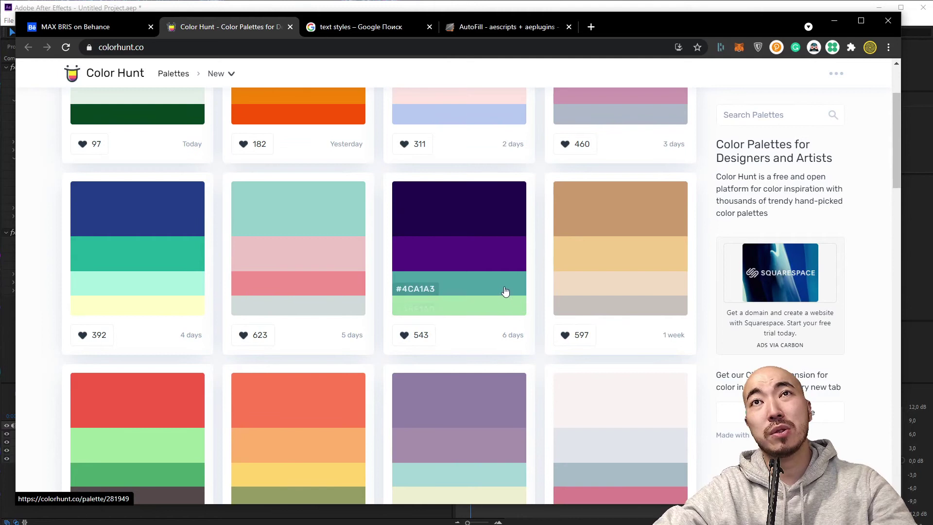
left_click(415, 235)
Paste the copied dark purple into the White Solid 1 background's fill colour.
left_click(841, 21)
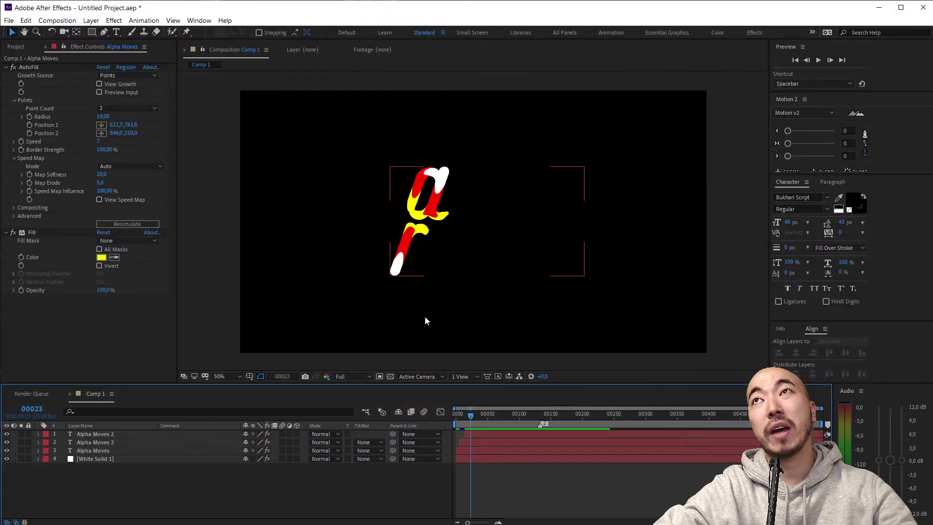
left_click(107, 459)
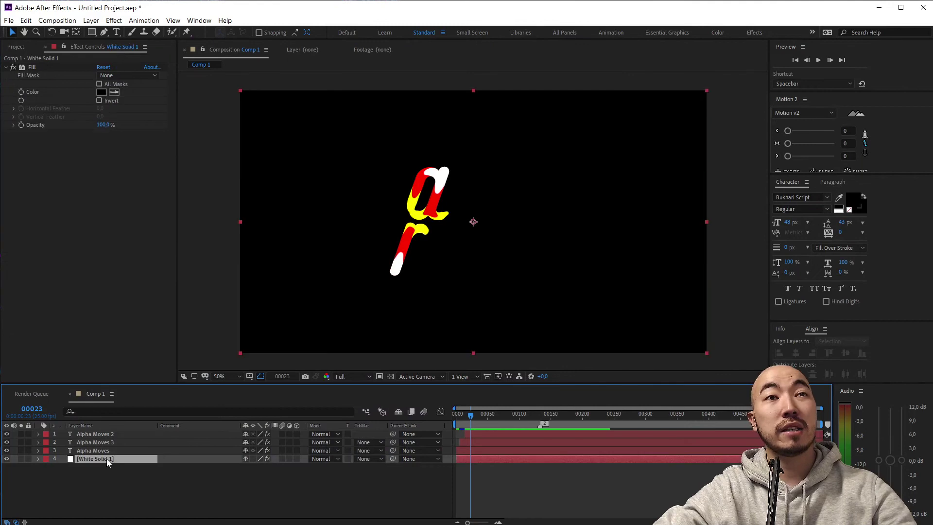
left_click(103, 91)
key("ctrl+v")
left_click(191, 192)
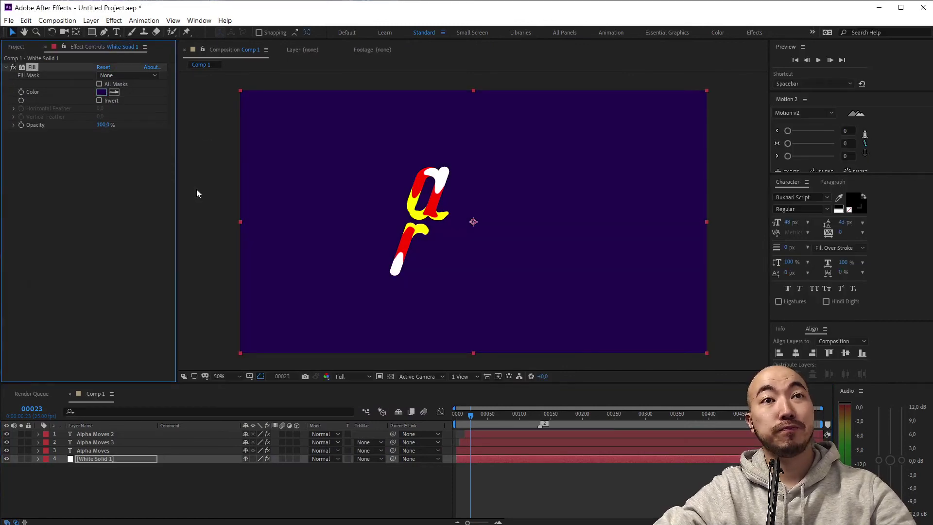
Recolour the Alpha Moves layer's fill to the copied purple 511281.
key("alt+Tab")
key("alt+Tab")
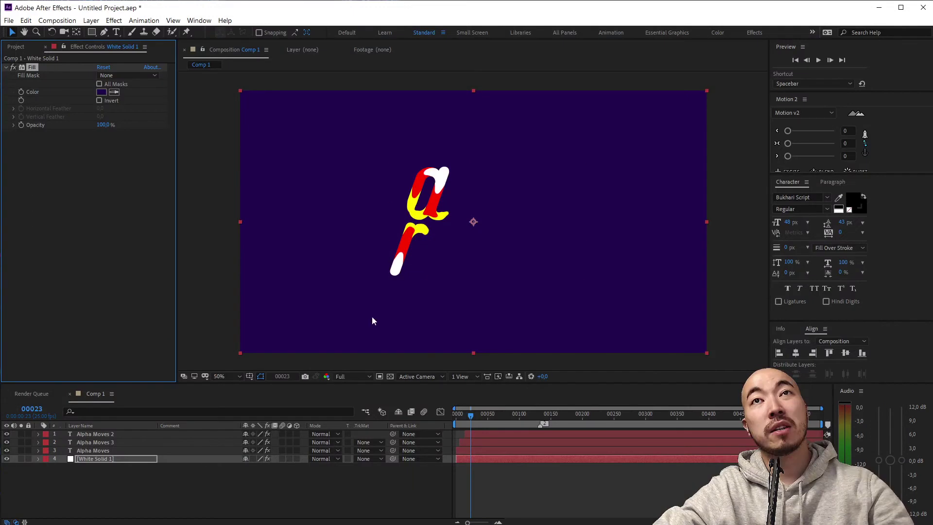
left_click(97, 450)
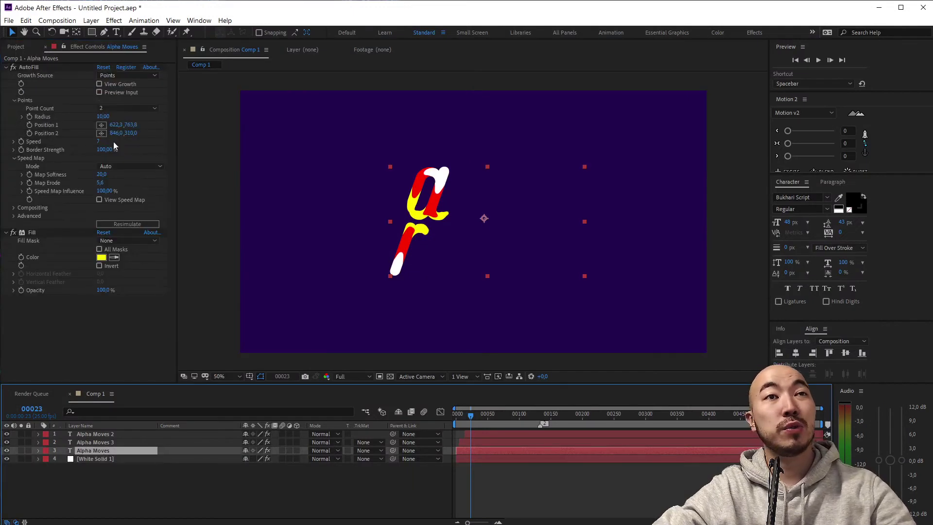
left_click(103, 252)
key("ctrl+v")
left_click(191, 193)
Copy the teal from the palette and paste it into Alpha Moves 3's fill colour.
key("alt+Tab")
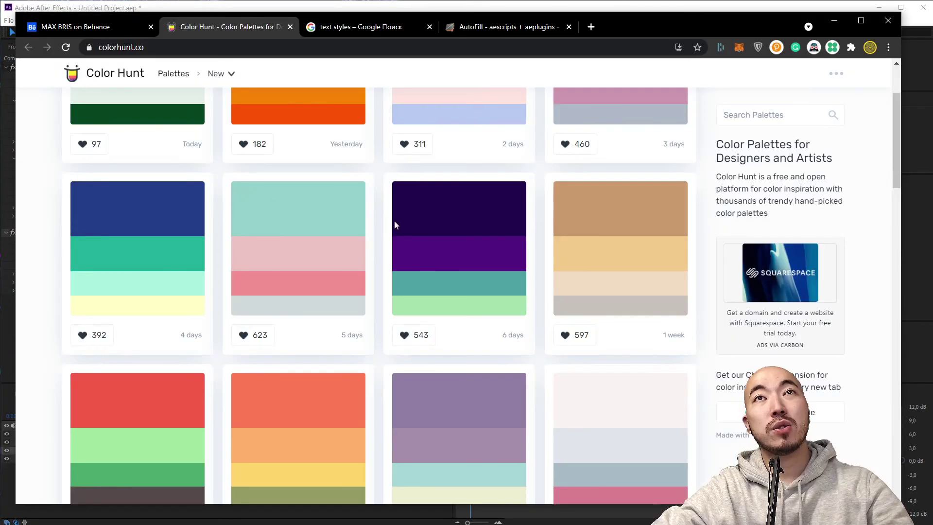
left_click(423, 287)
key("alt+Tab")
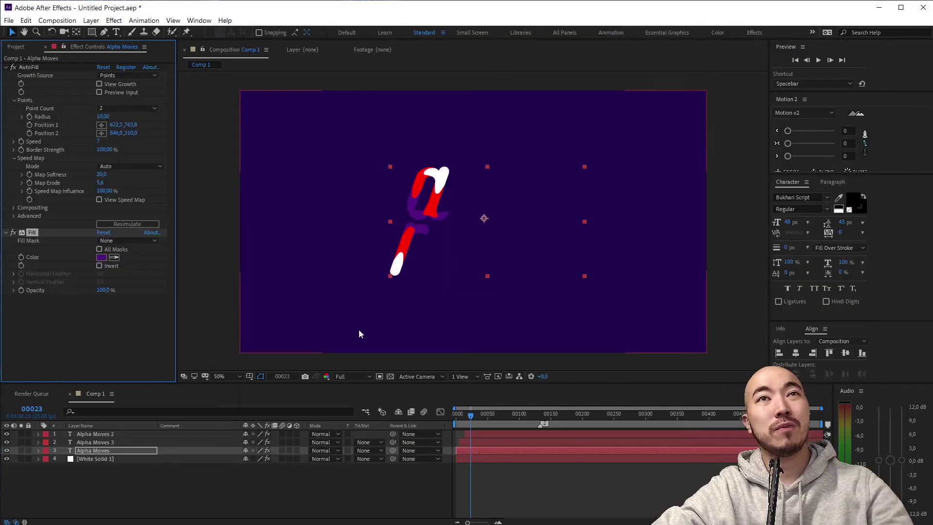
left_click(97, 435)
left_click(97, 442)
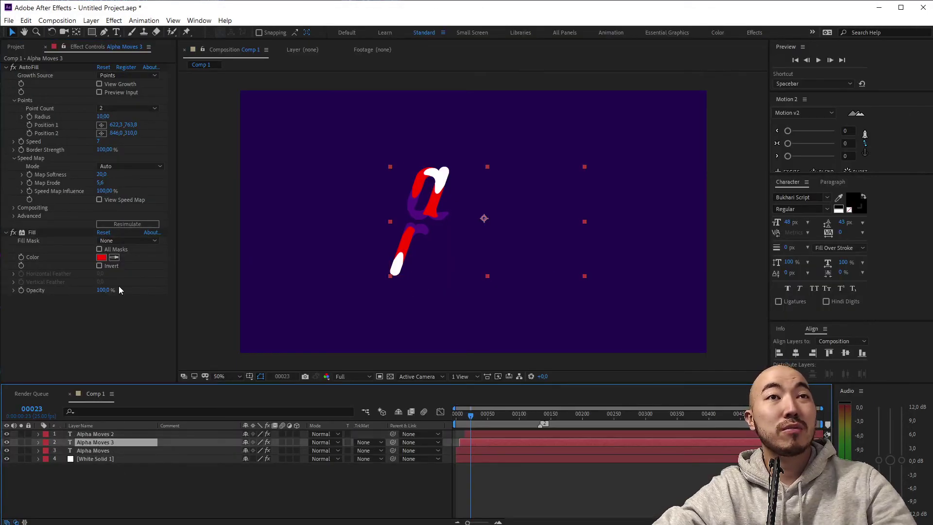
left_click(105, 261)
key("ctrl+v")
left_click(191, 192)
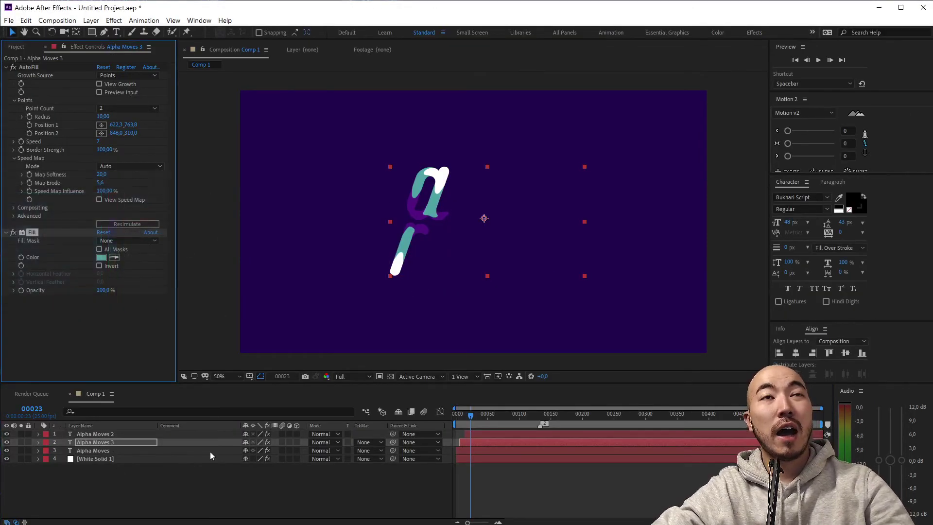
Copy mint green #A5E1AD into Alpha Moves 2's fill hex value, then preview.
key("alt+Tab")
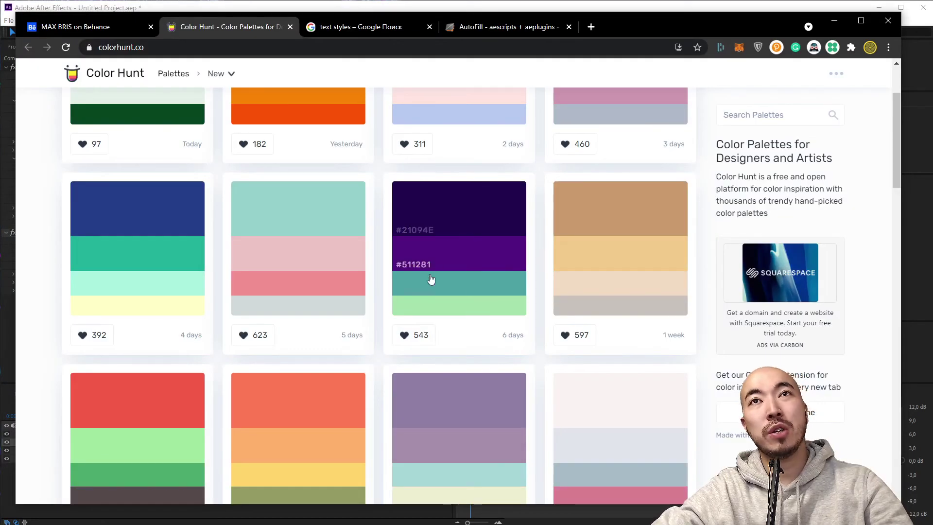
left_click(428, 316)
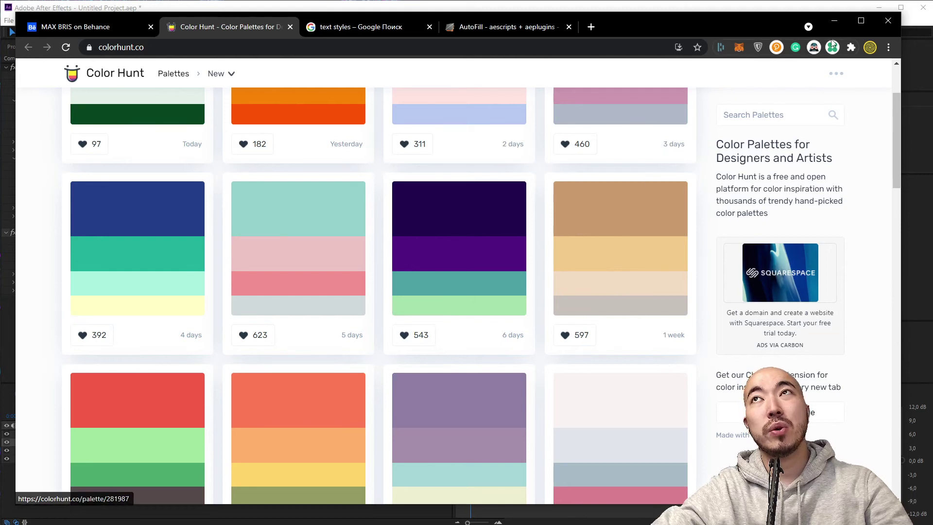
left_click(833, 23)
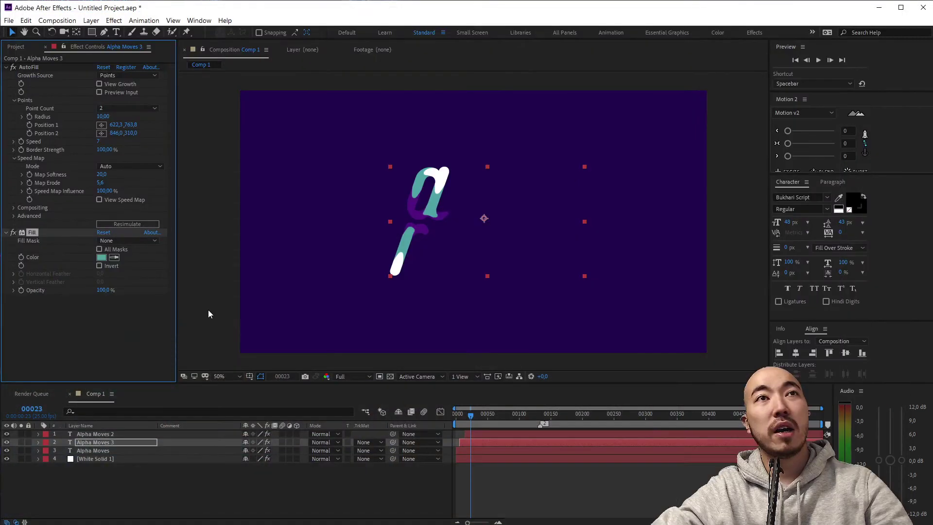
left_click(103, 435)
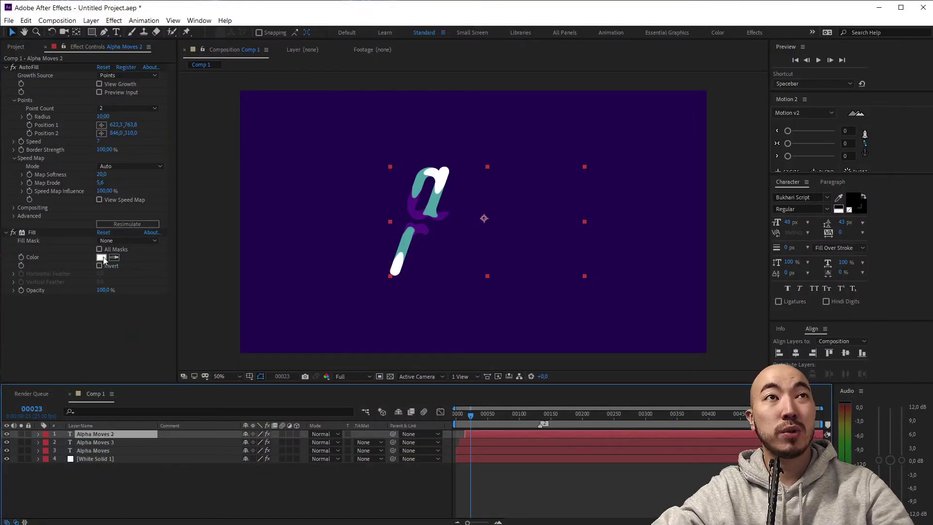
left_click(101, 258)
left_click(144, 305)
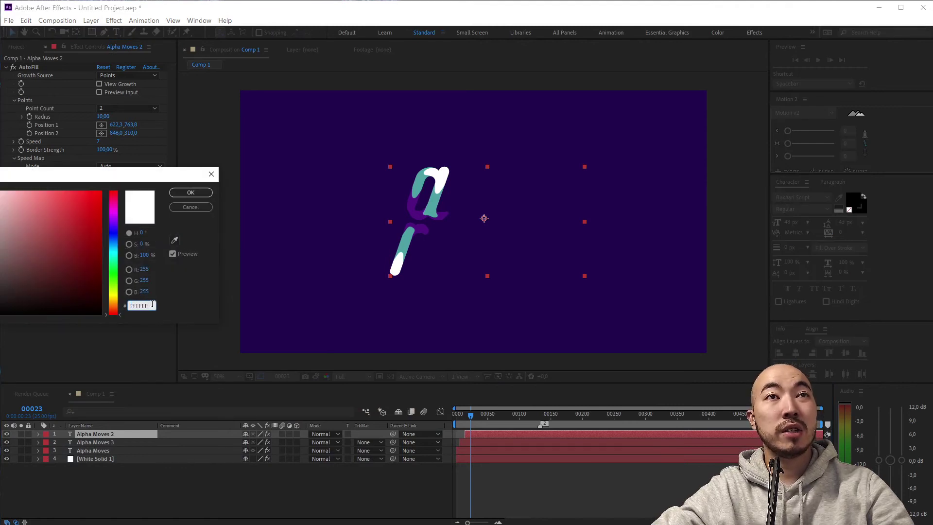
key("ctrl+v")
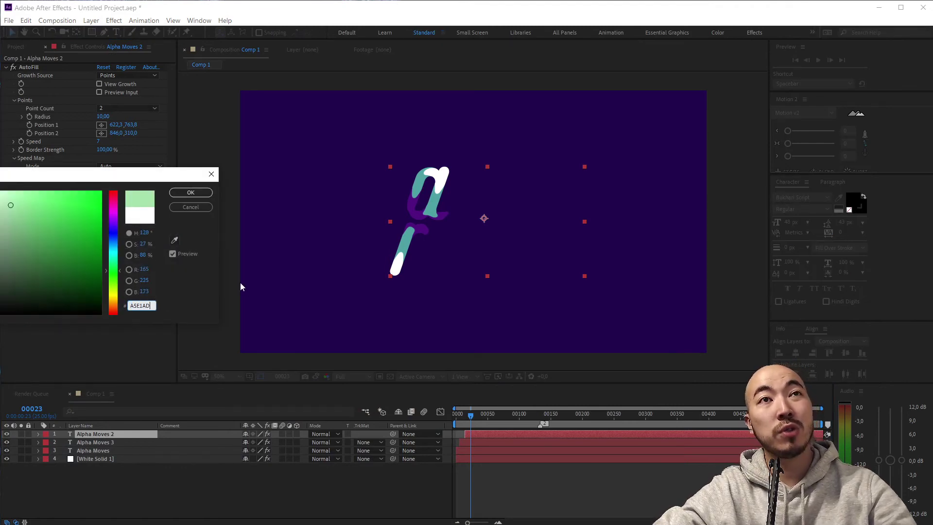
left_click(189, 194)
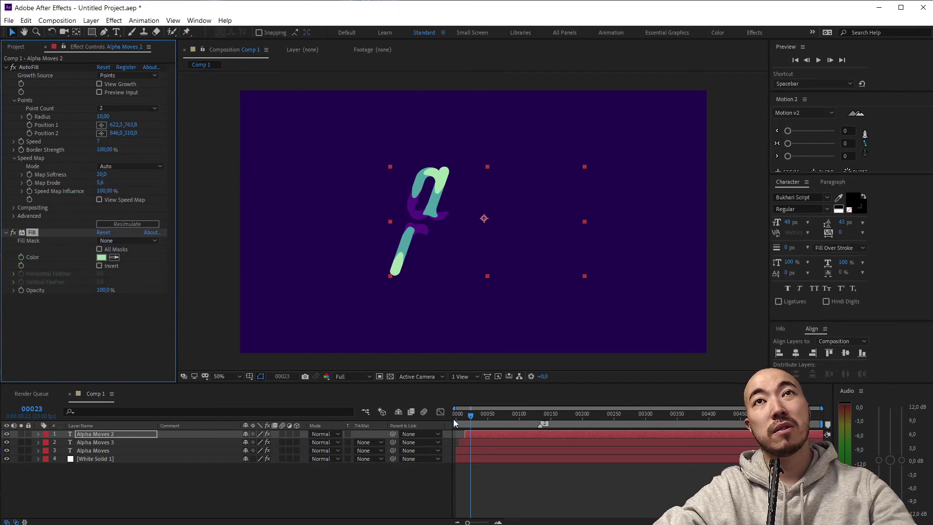
key("space")
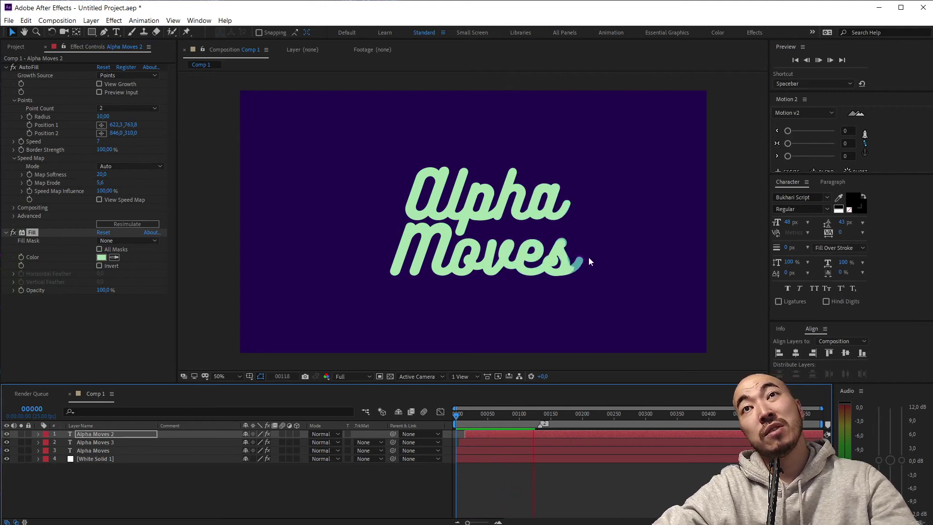
key("space")
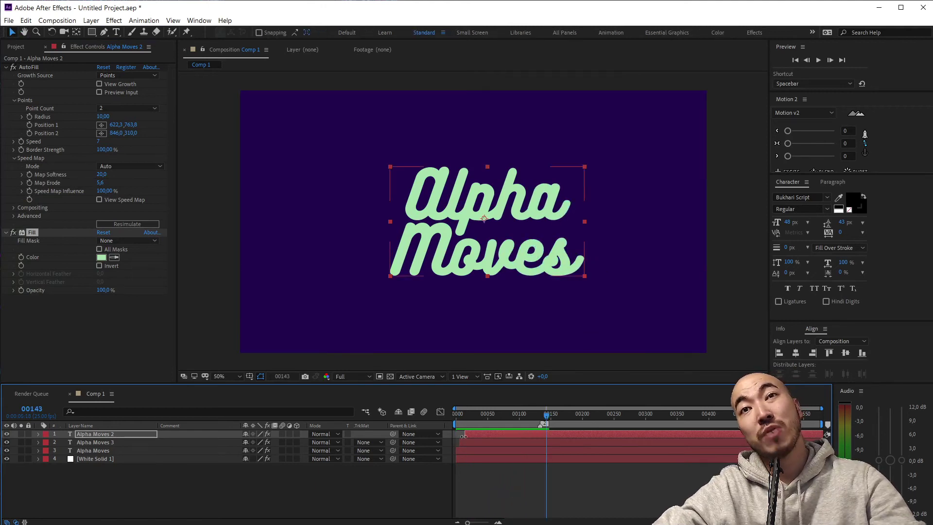
key("space")
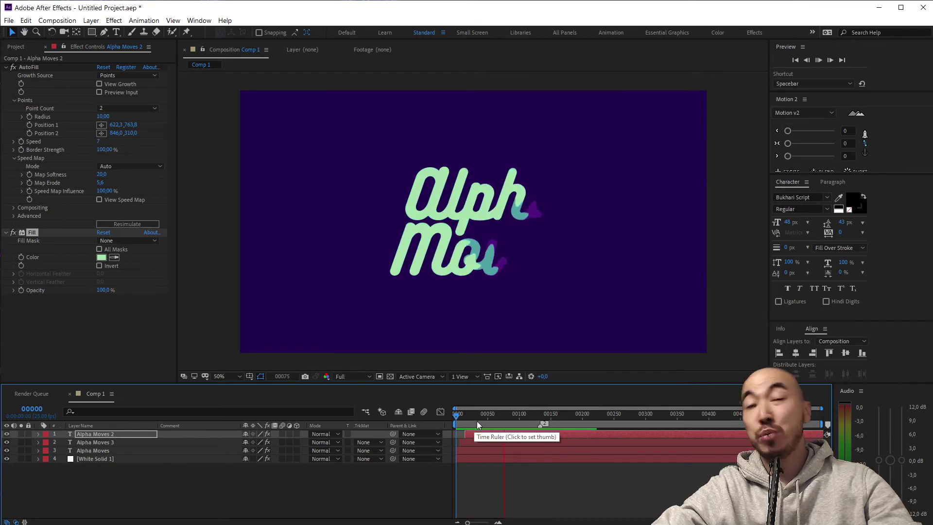
key("space")
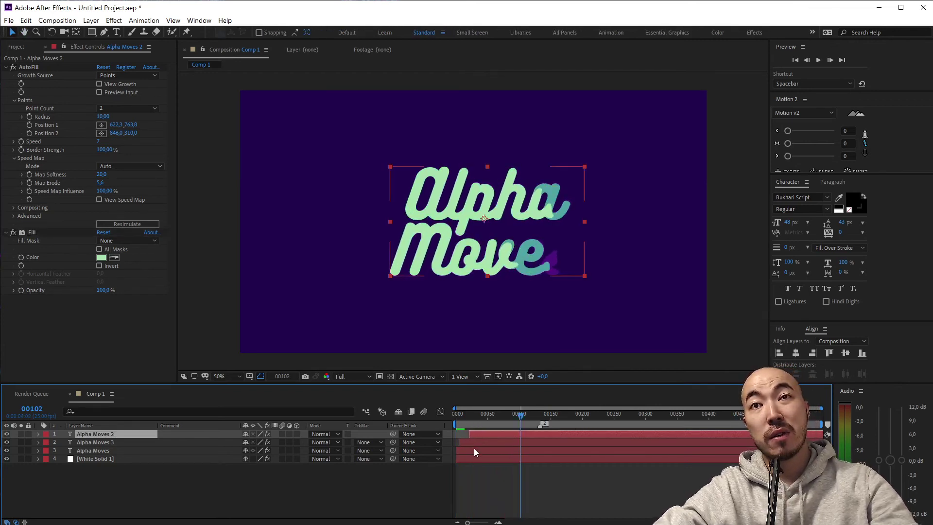
left_click(478, 442)
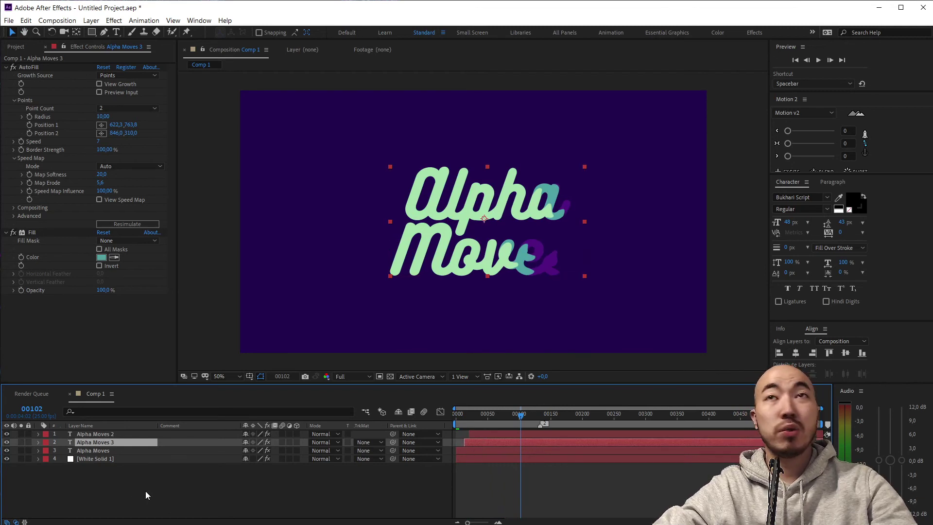
left_click(109, 435)
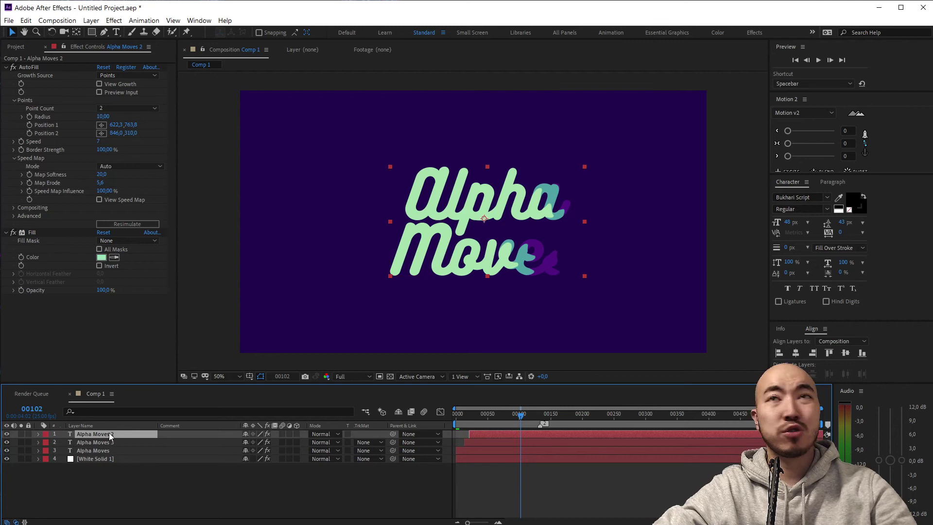
key("period")
Nudge the green Alpha Moves 2 and teal Alpha Moves 3 layers up-left, then preview.
left_click_drag(525, 284, 521, 281)
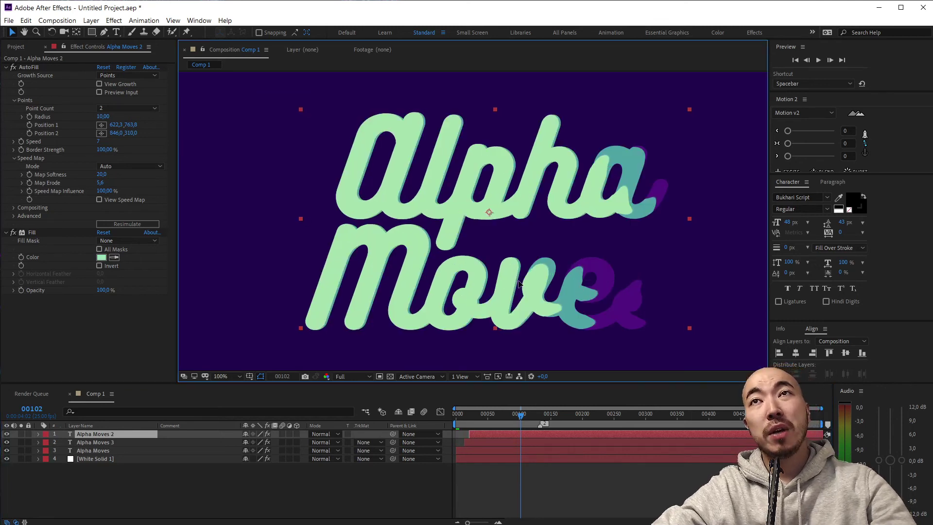
left_click(92, 442)
left_click_drag(560, 278, 557, 282)
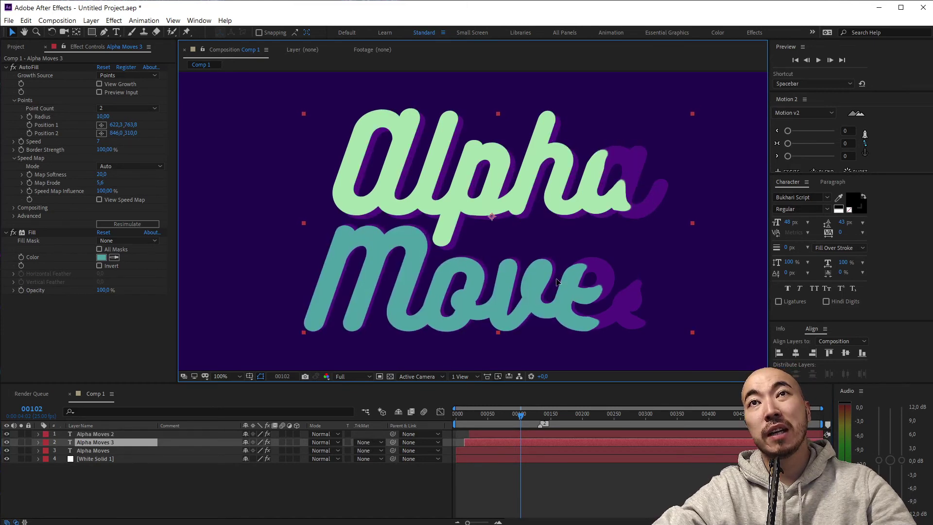
left_click(459, 418)
key("space")
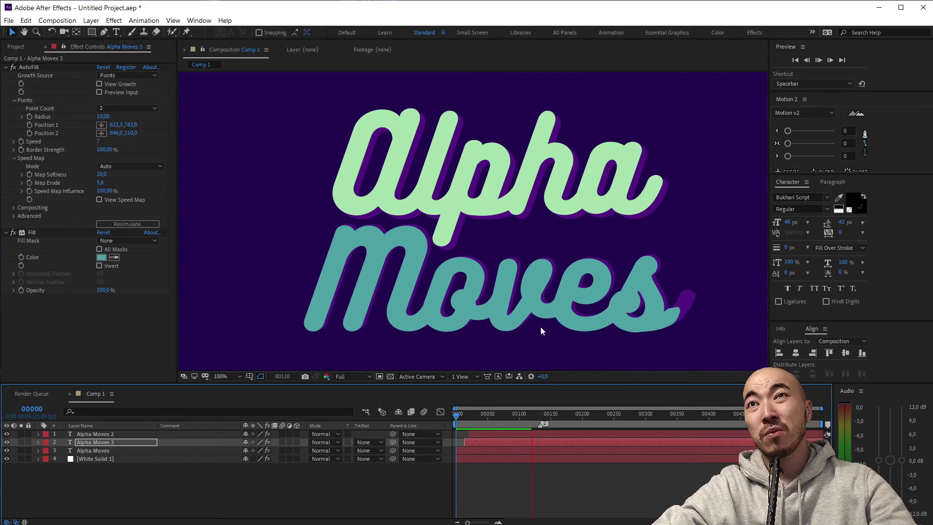
key("space")
Move Alpha Moves 2's first AutoFill point to 628,3, 751,8 so green fills Moves.
left_click(98, 435)
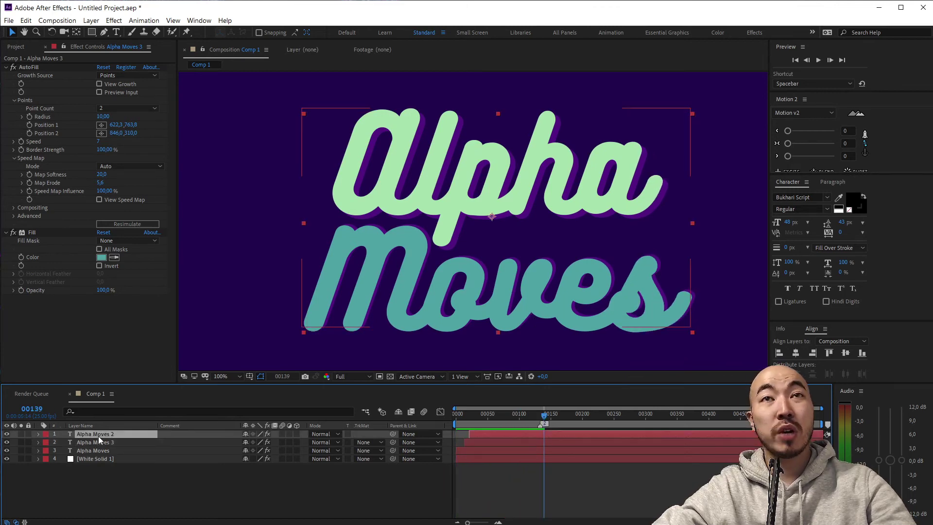
left_click(29, 68)
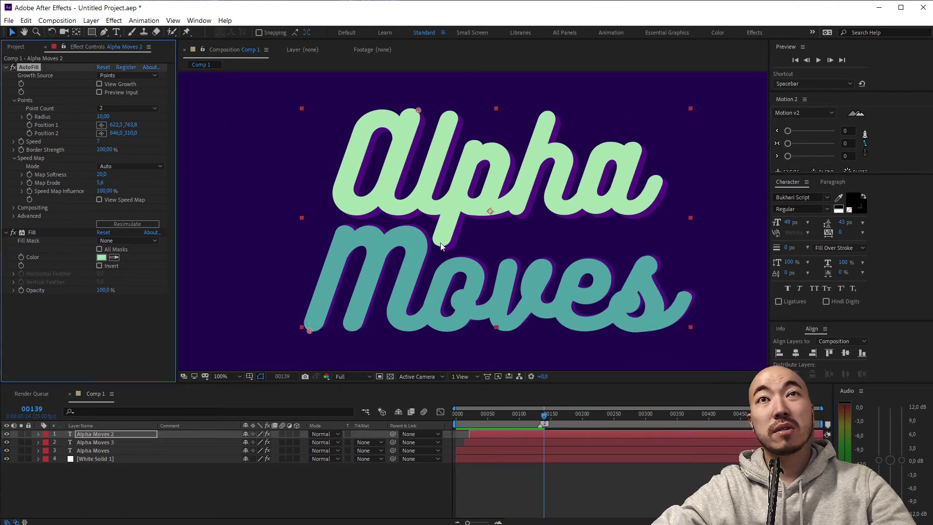
left_click_drag(314, 333, 316, 329)
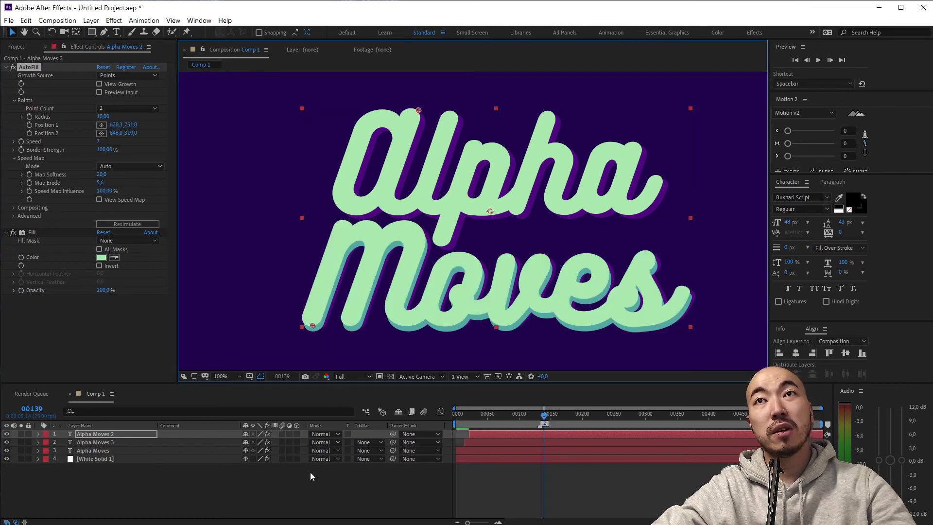
left_click(357, 494)
Preview from the start, then duplicate Alpha Moves 2 with Ctrl+D into Alpha Moves 4.
key("Home")
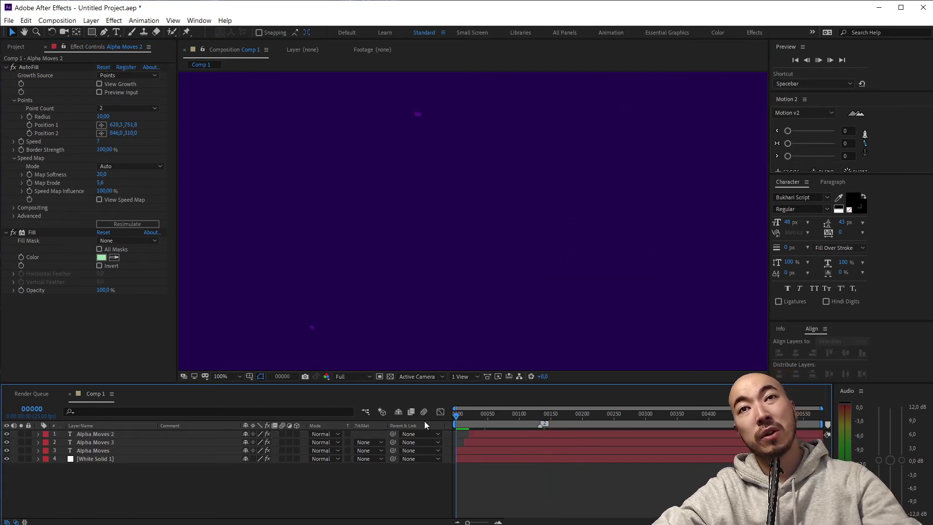
key("space")
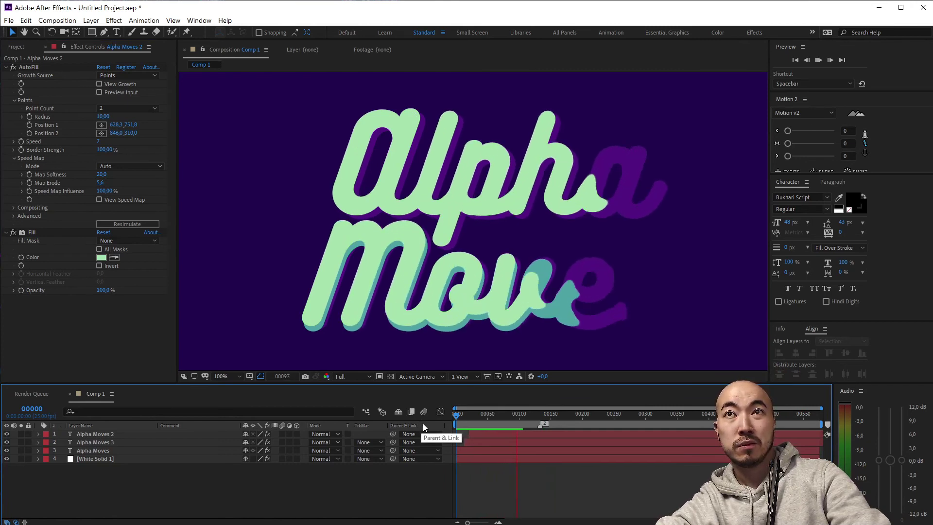
key("space")
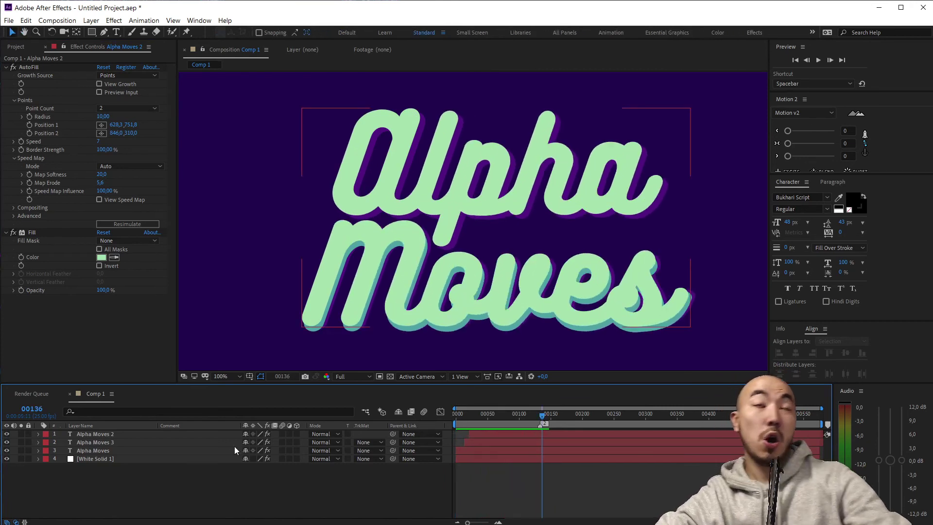
left_click(95, 426)
left_click(96, 433)
key("ctrl+d")
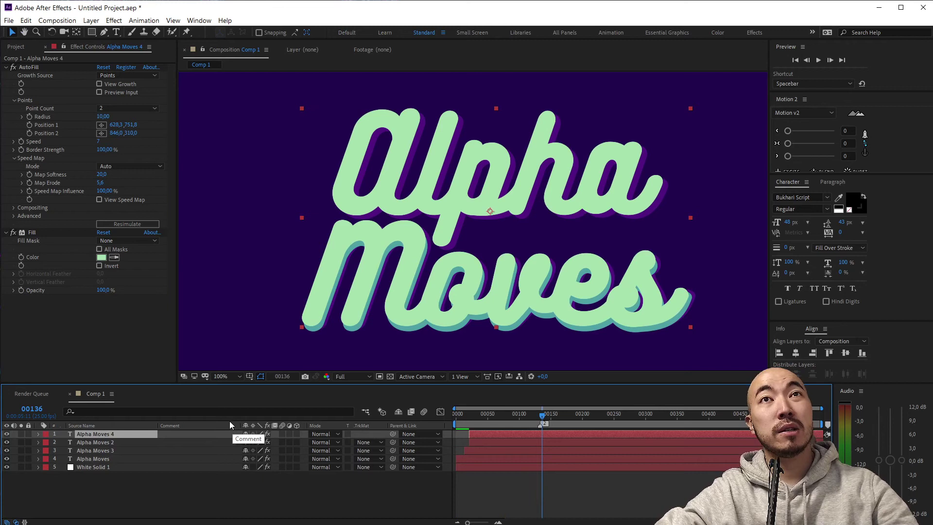
Apply a Grid effect to Alpha Moves 4, blended to show only inside the text, and solo it.
type("gr")
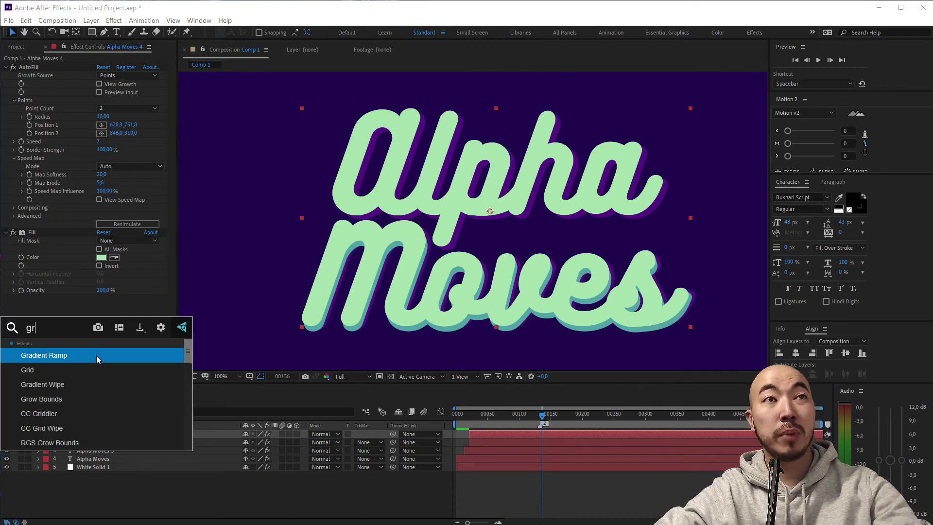
left_click(62, 368)
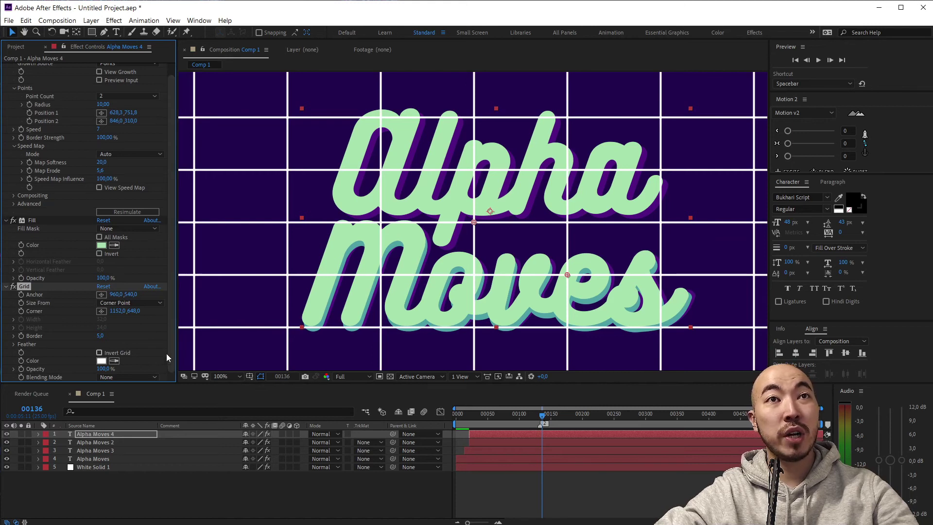
left_click(149, 378)
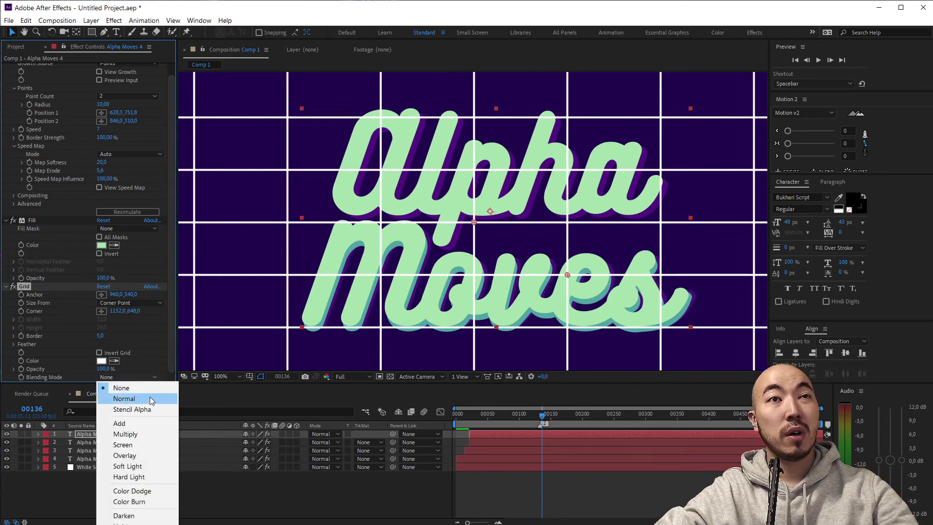
left_click(143, 409)
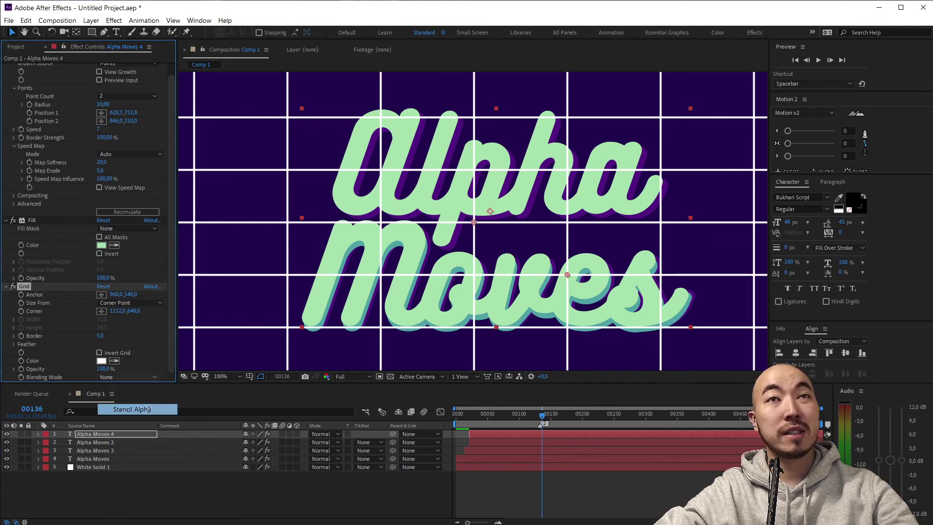
left_click(21, 434)
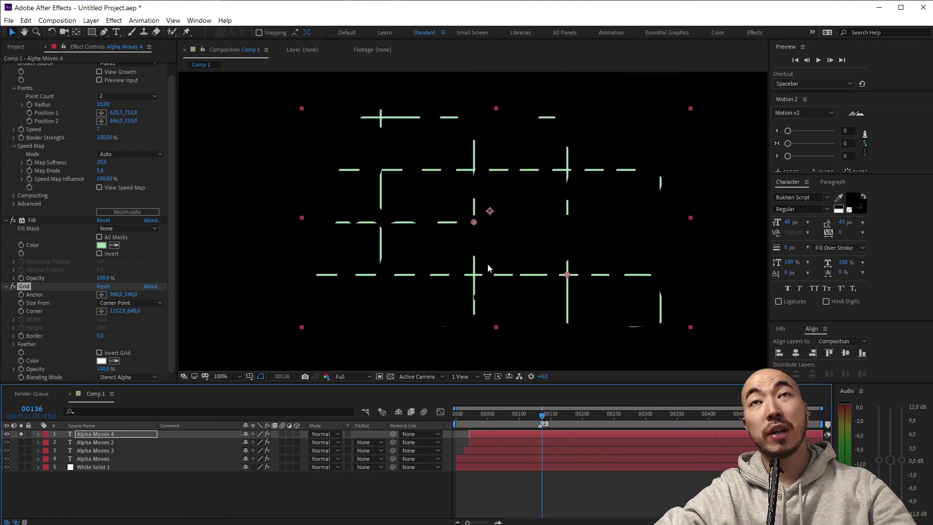
Set Grid Size From to Width Slider, invert it, and tune width and border into dots.
left_click(169, 345)
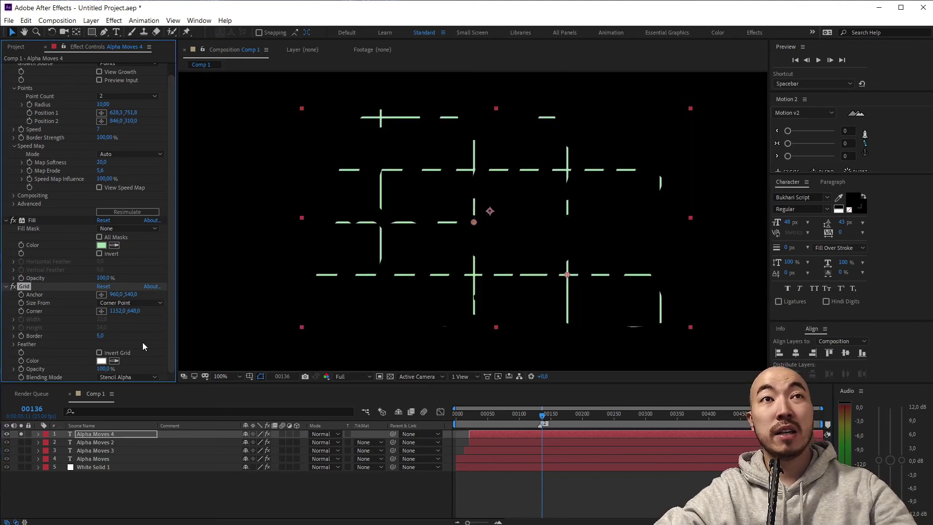
left_click(141, 303)
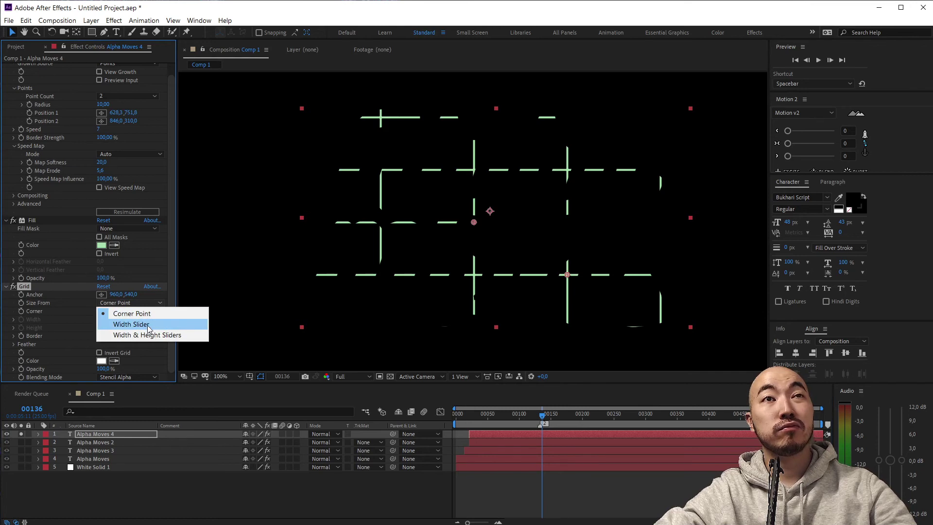
left_click(148, 326)
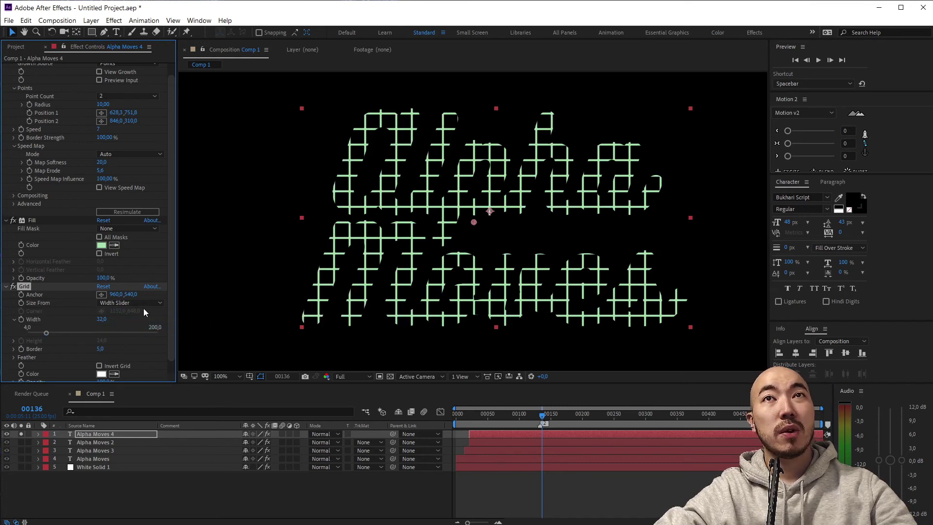
left_click(99, 365)
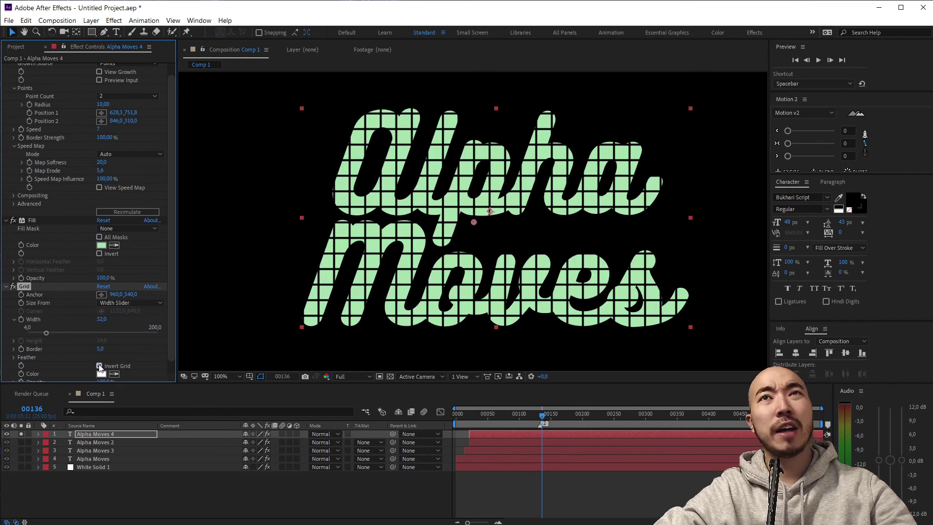
left_click_drag(48, 332, 29, 340)
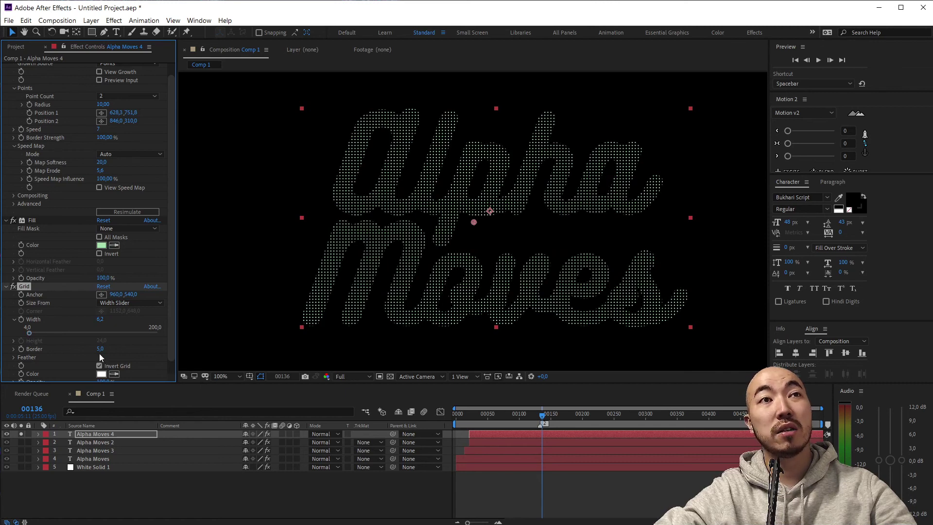
left_click_drag(99, 353, 117, 353)
left_click_drag(35, 333, 37, 333)
left_click_drag(99, 354, 101, 355)
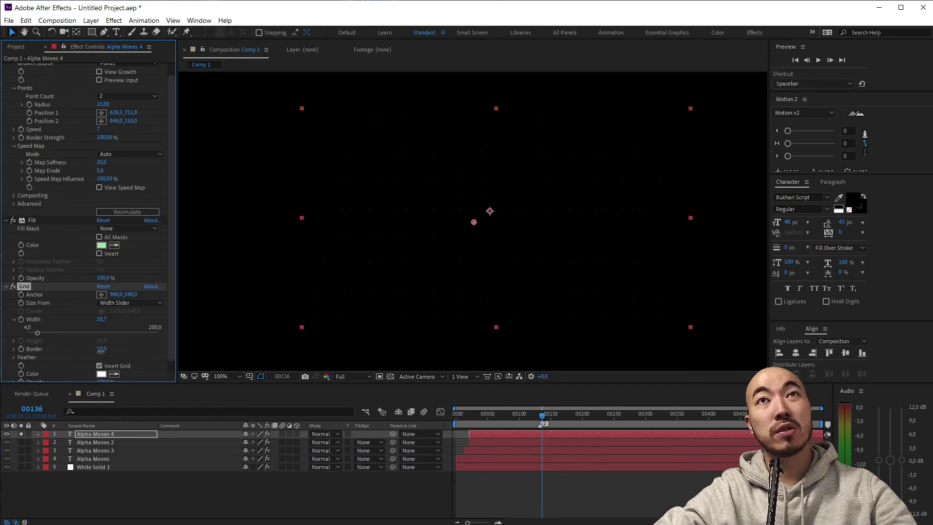
left_click(7, 286)
Unsolo Alpha Moves 4 and eyedrop teal 4CA1A3 from the offset layer into its Fill colour.
left_click(21, 433)
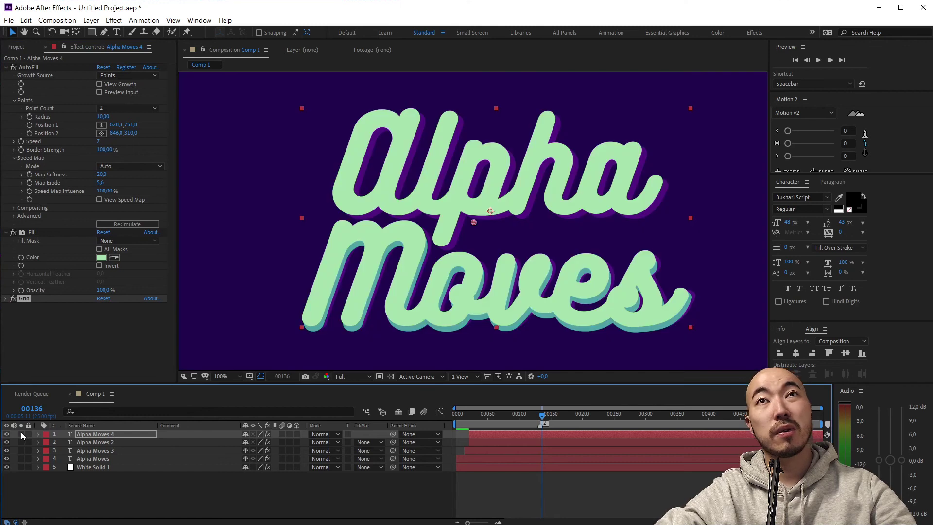
left_click(101, 257)
left_click(102, 220)
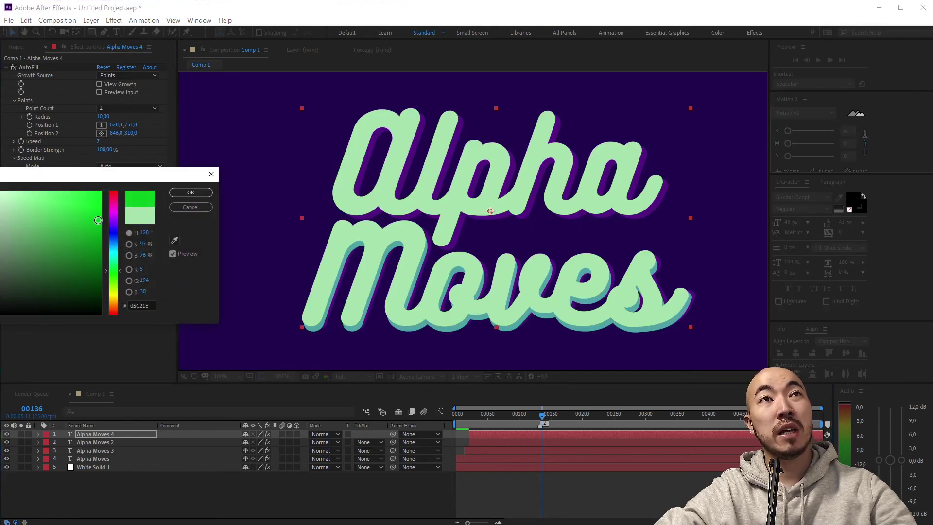
left_click_drag(117, 215, 118, 190)
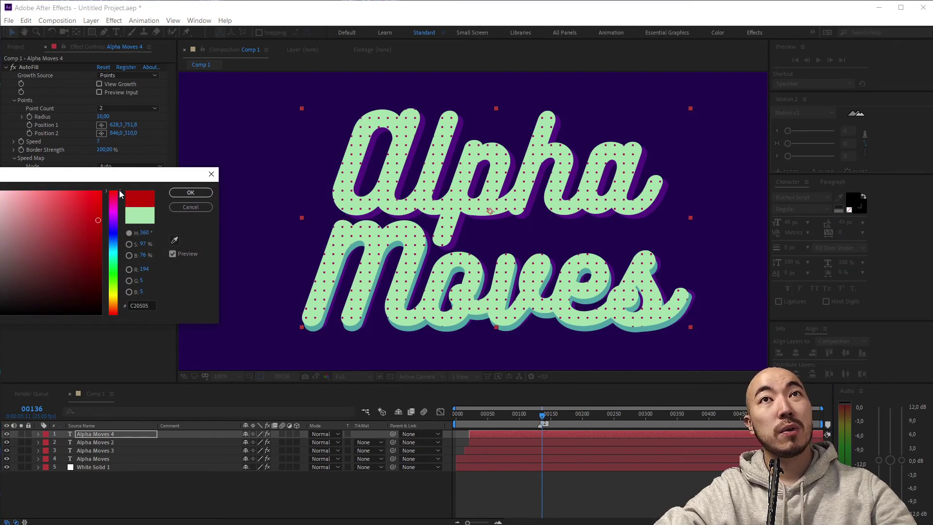
left_click_drag(51, 261, 2, 314)
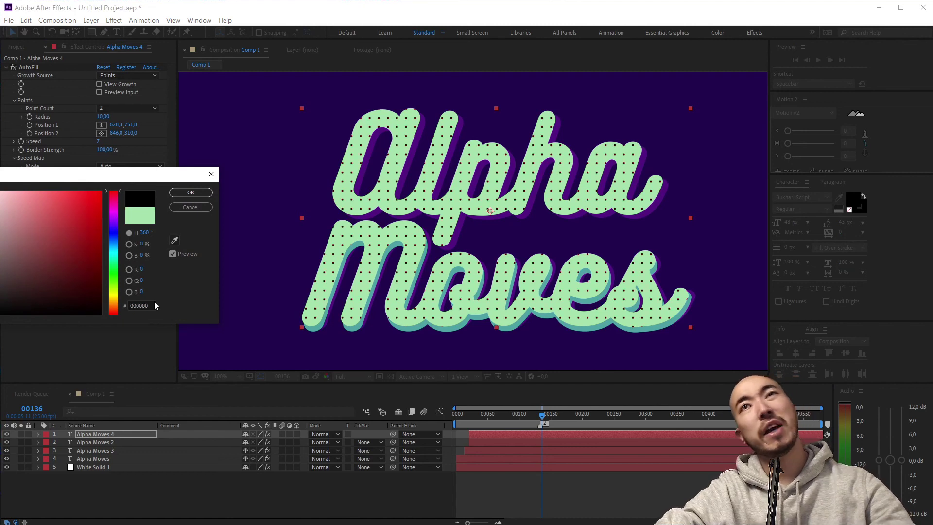
left_click_drag(114, 219, 115, 238)
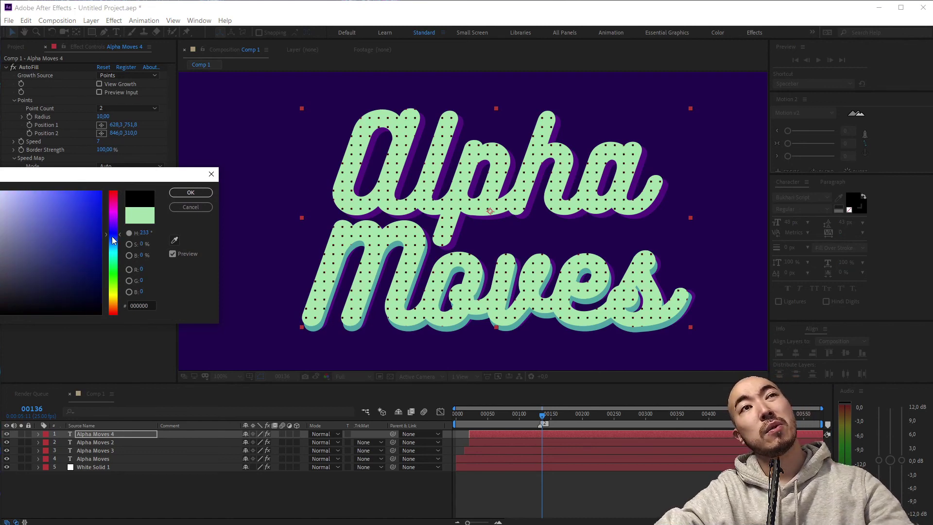
left_click(175, 240)
left_click(391, 285)
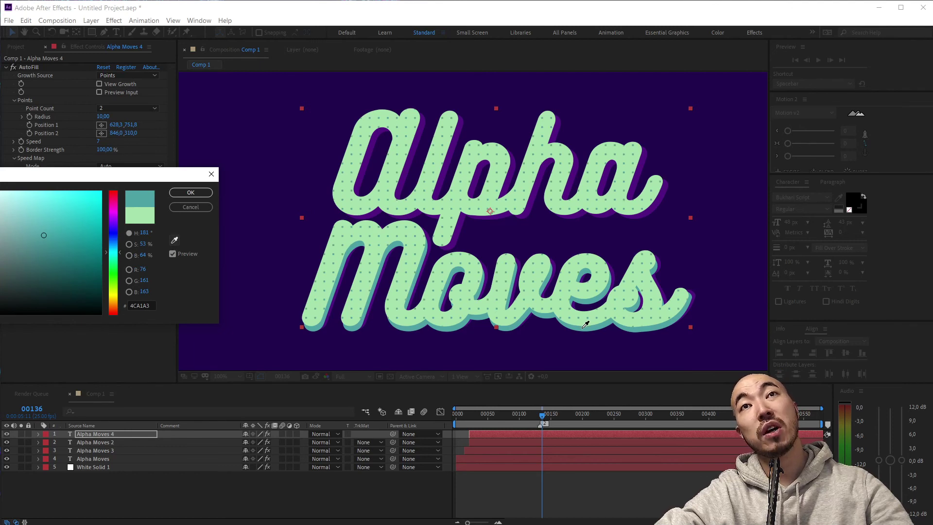
left_click(583, 328)
left_click(191, 193)
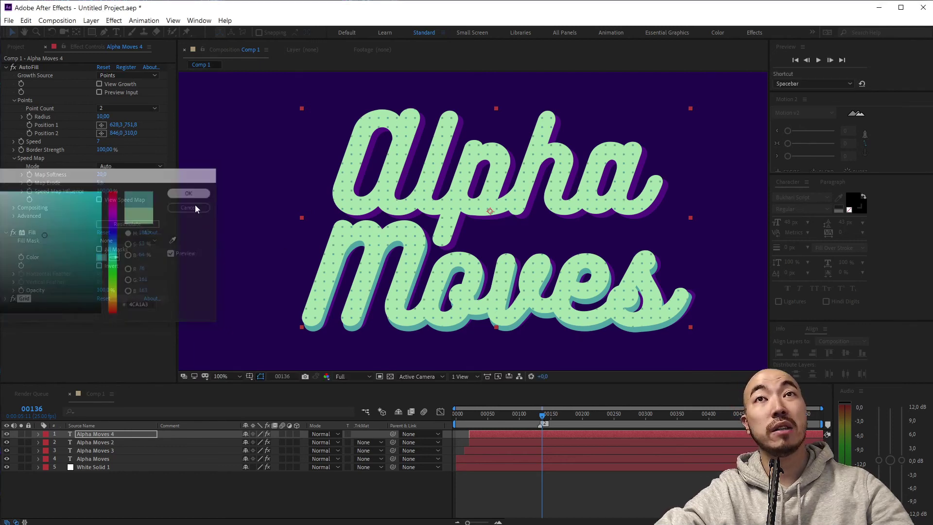
left_click(100, 433)
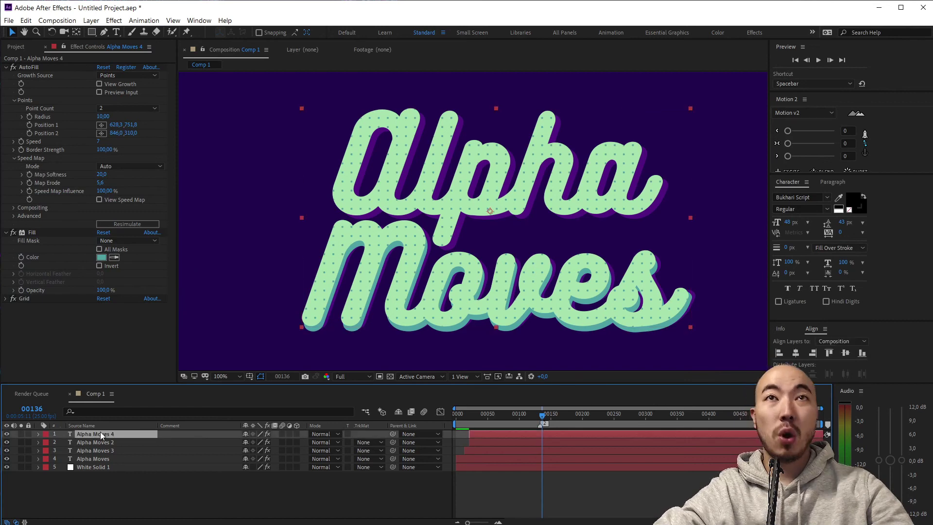
Undo a trial nudge of the dot layer, then play and stop at frame 80.
left_click_drag(486, 267, 481, 269)
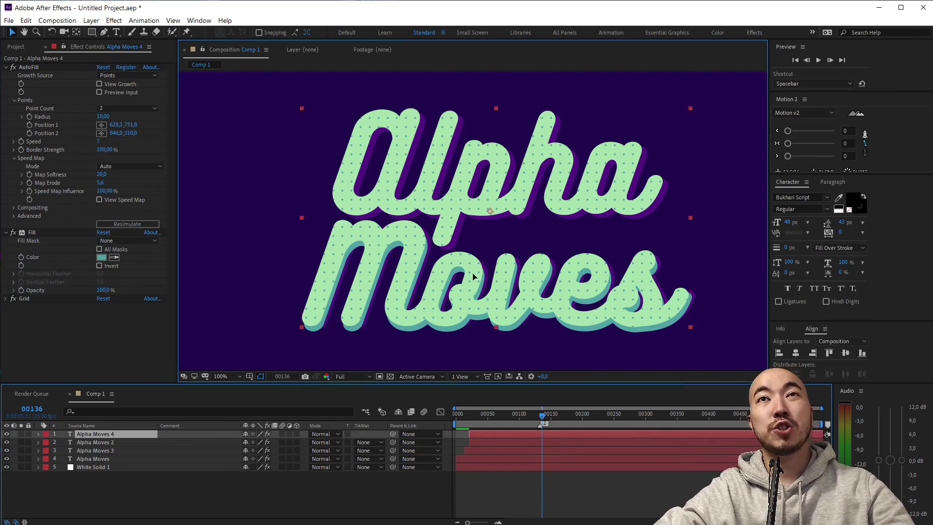
key("ctrl+z")
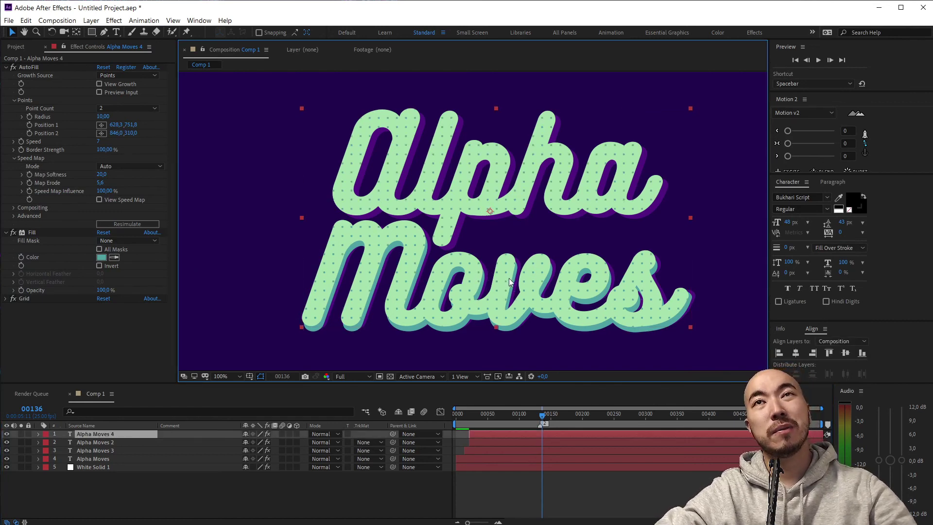
left_click(390, 503)
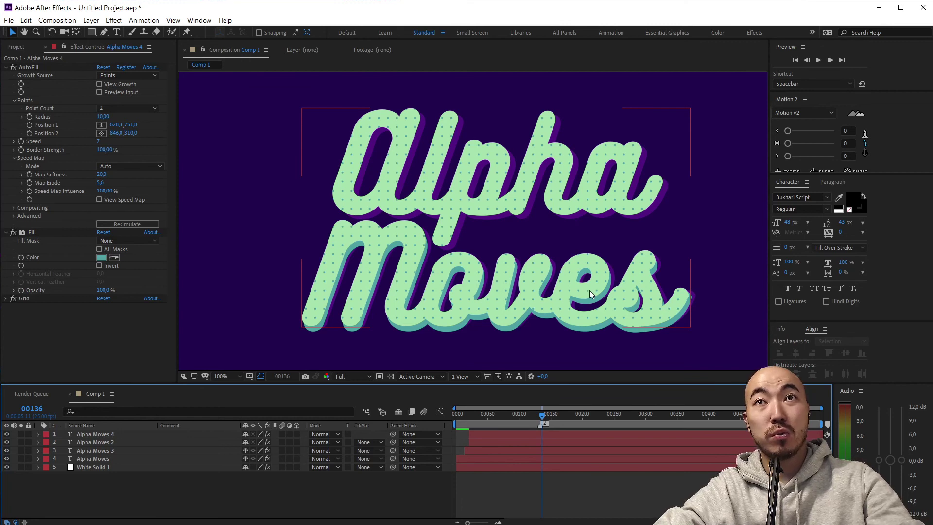
key("space")
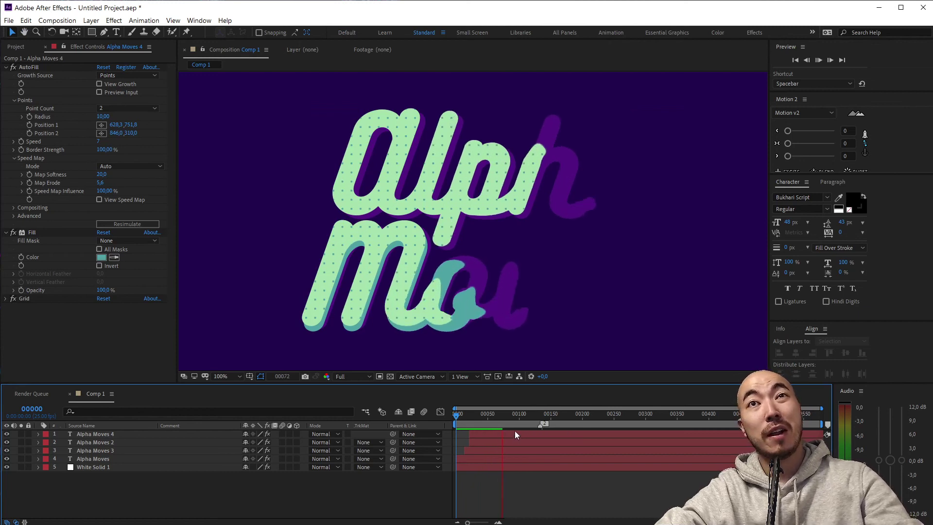
key("space")
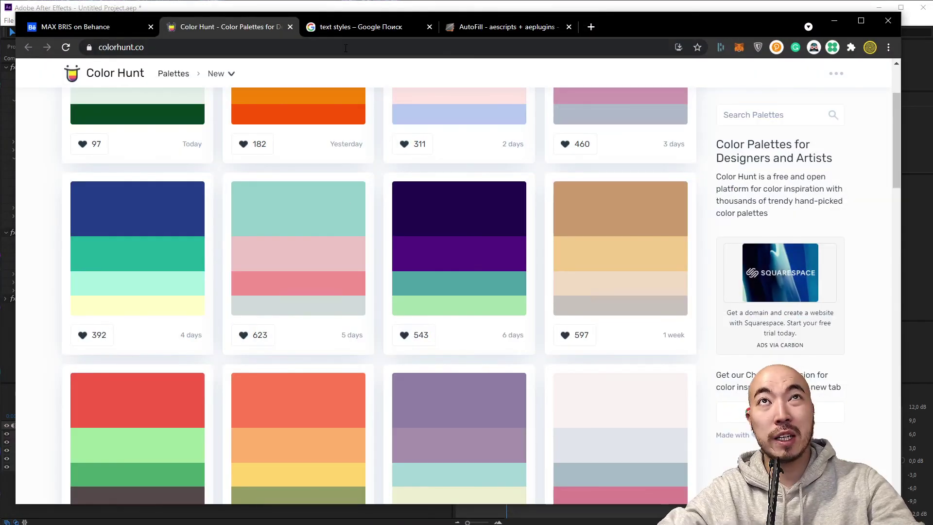
left_click(352, 28)
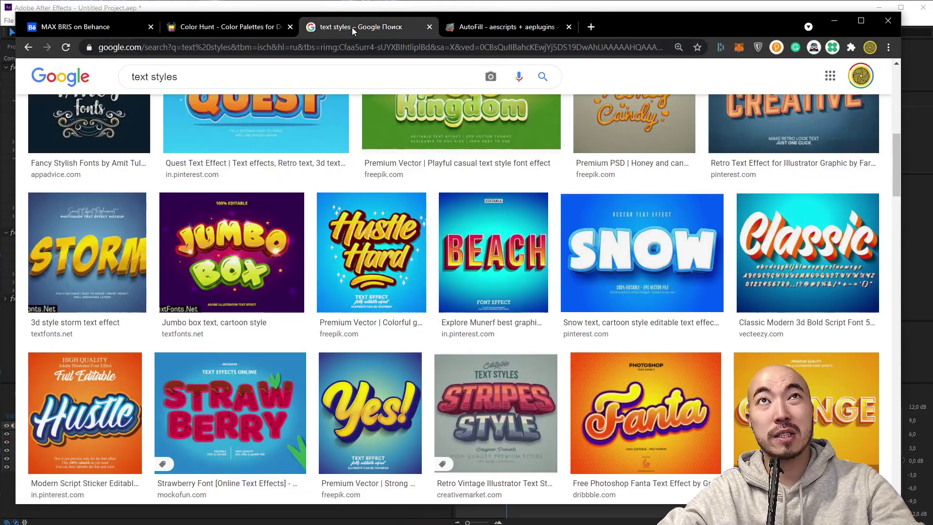
scroll(448, 281, "up", 10)
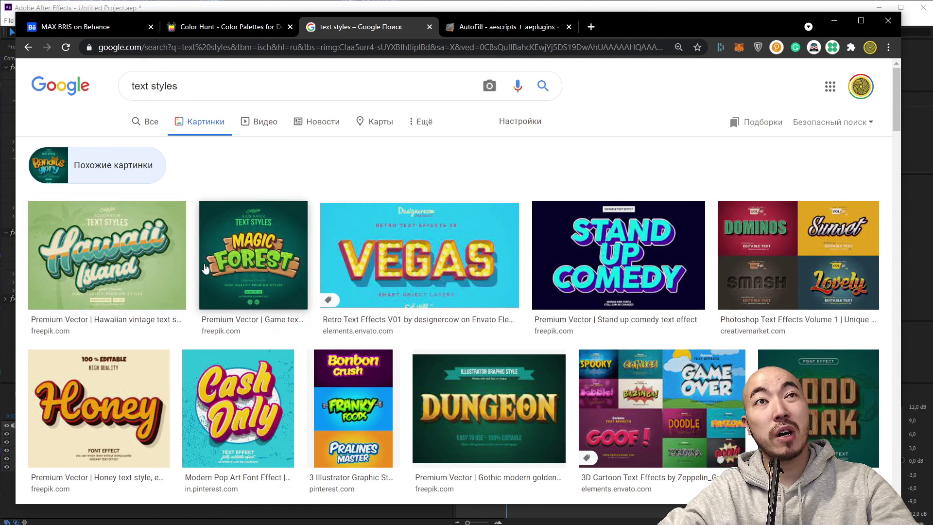
scroll(204, 269, "down", 3)
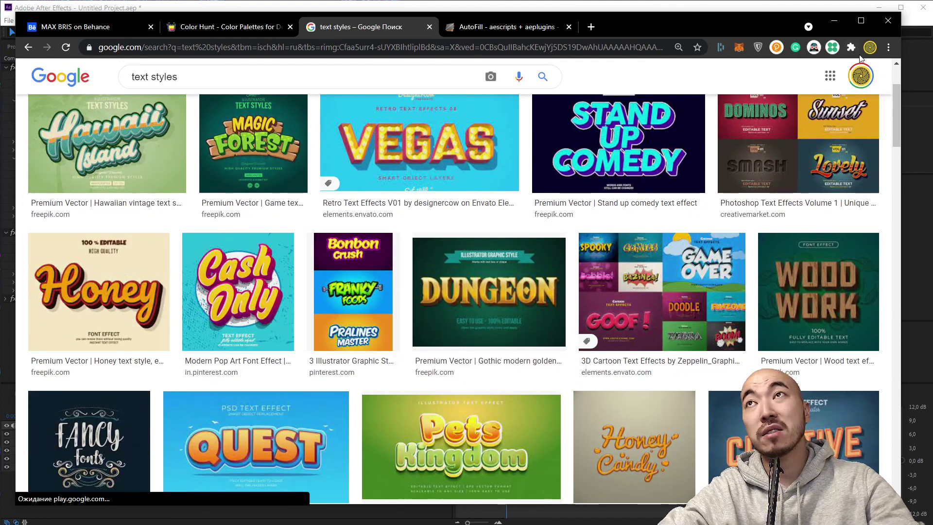
left_click(833, 21)
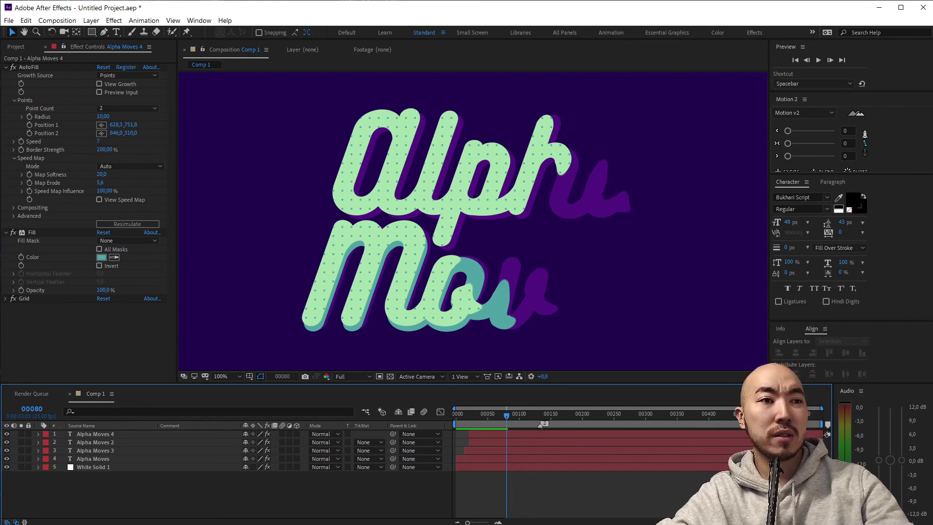
key("alt+Tab")
left_click(243, 31)
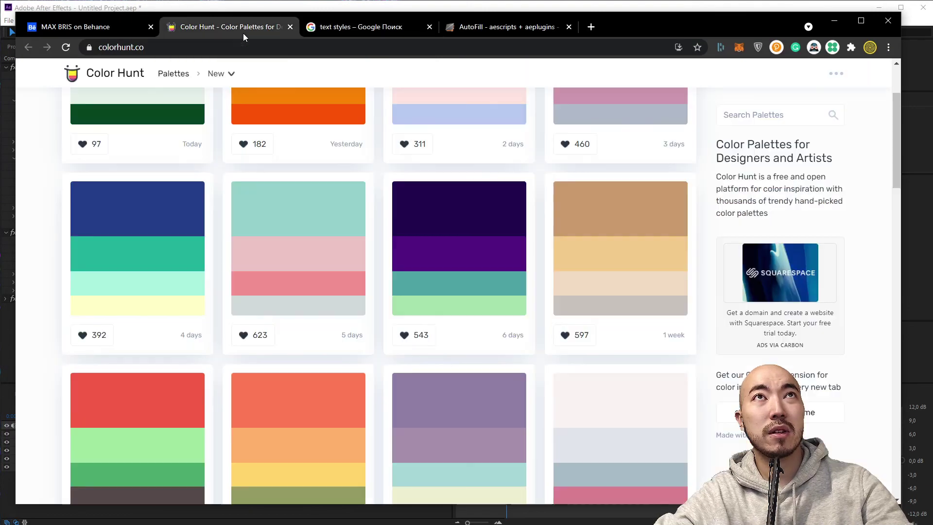
scroll(196, 125, "up", 3)
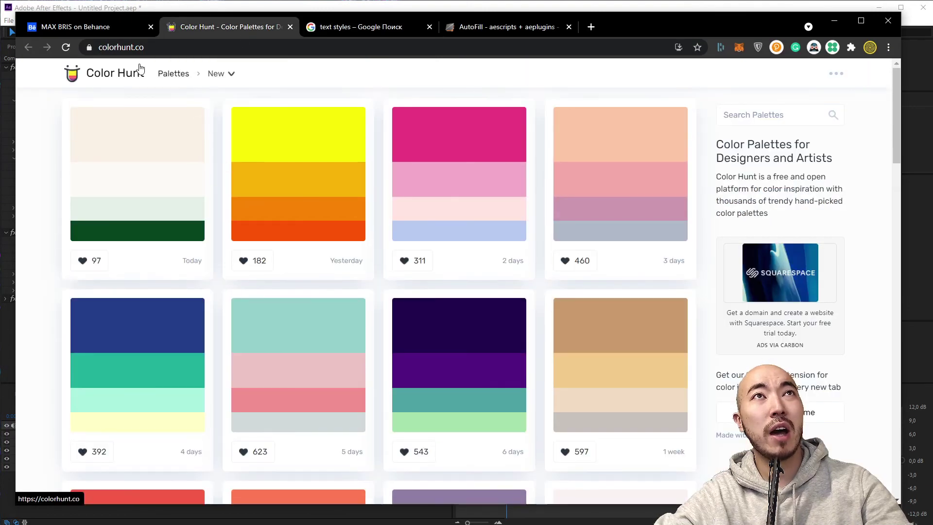
left_click(834, 22)
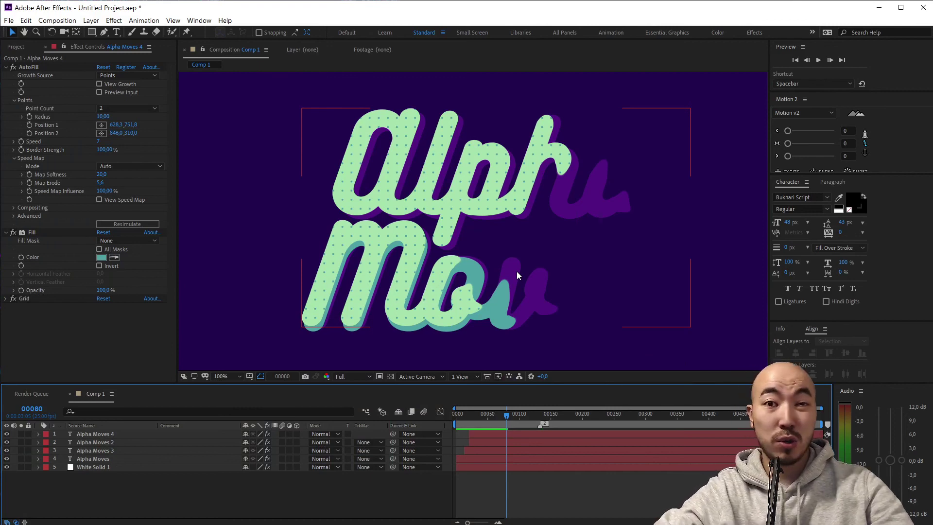
left_click(506, 491)
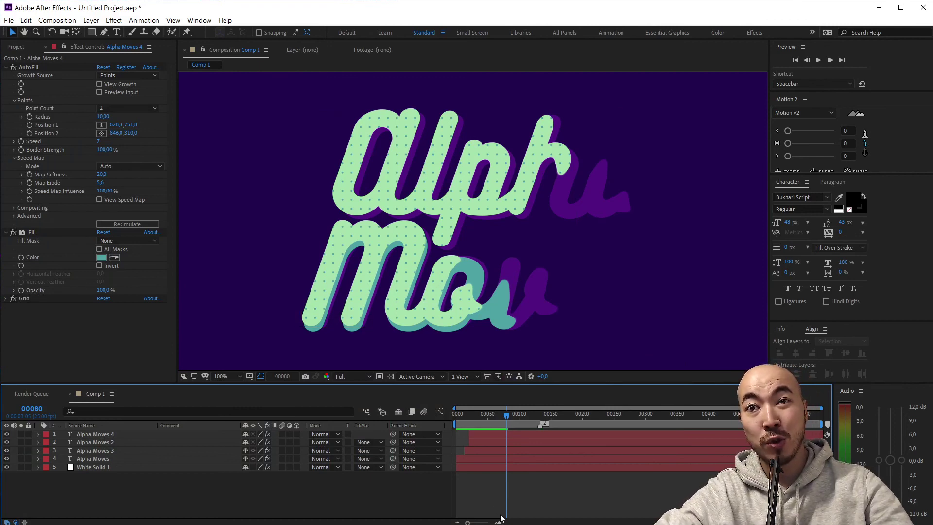